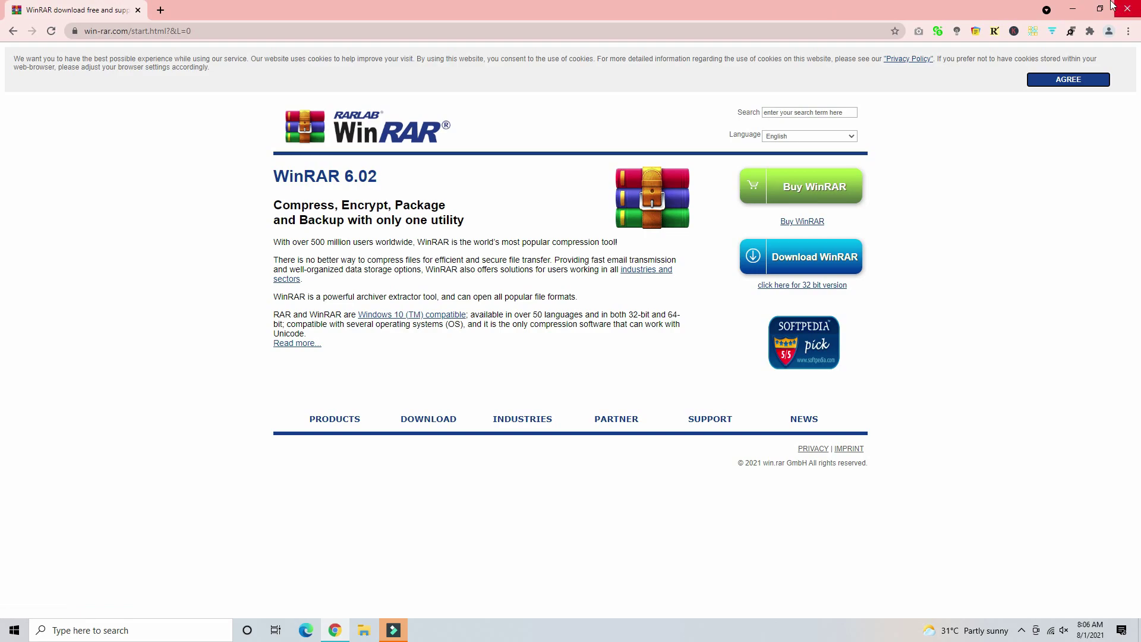
- Minimize the Chrome window showing the WinRAR download page
click(1081, 13)
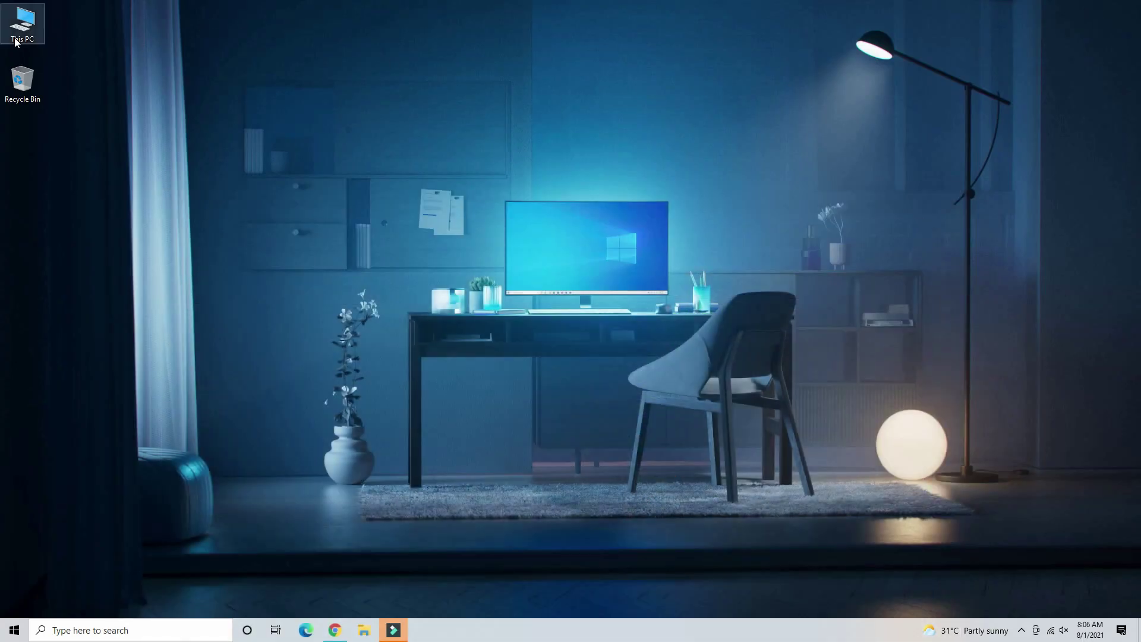
- Open Rain Meter Setup#4.rar from Local Disk (E:), dismiss the licence reminder, and bring up VirusScan
double_click(13, 21)
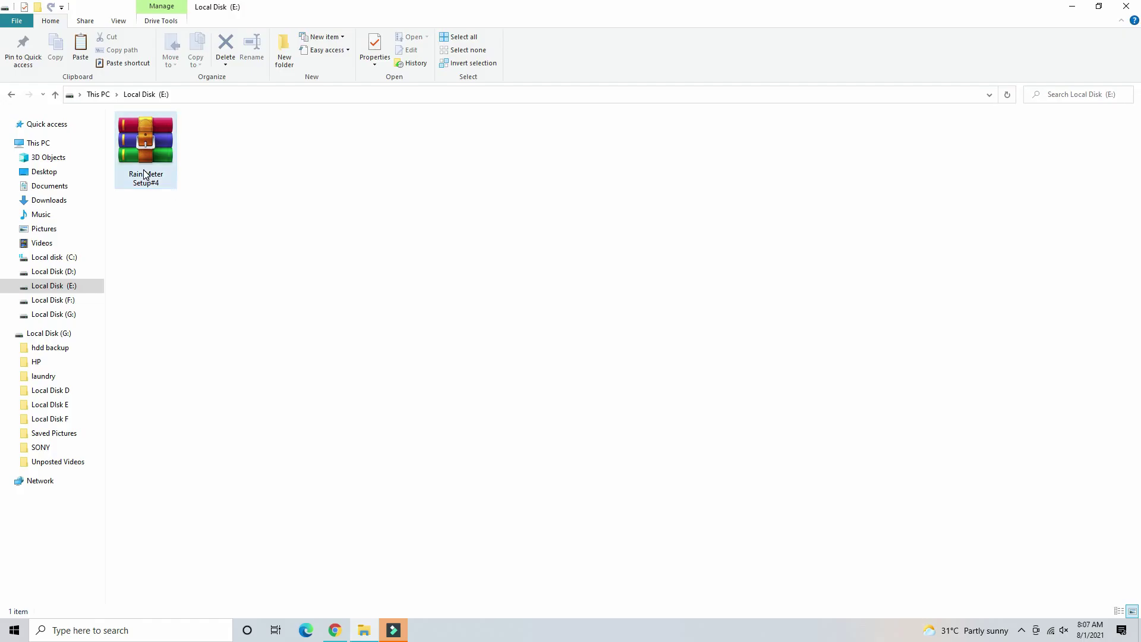
double_click(145, 175)
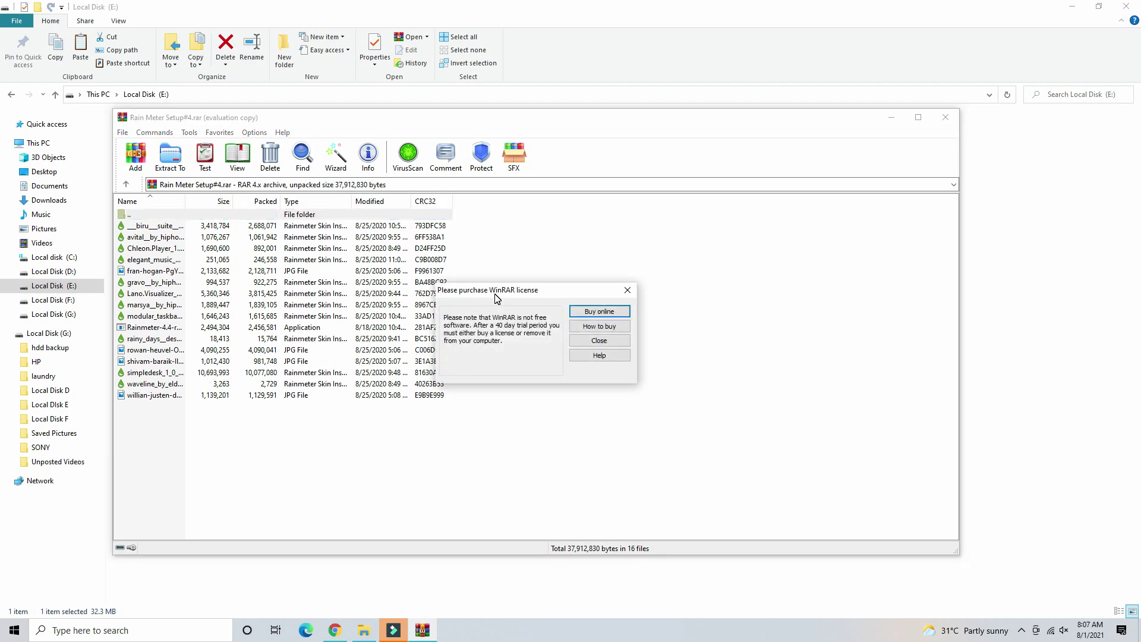
key(Tab)
key(Tab)
key(Tab)
key(shift+Tab)
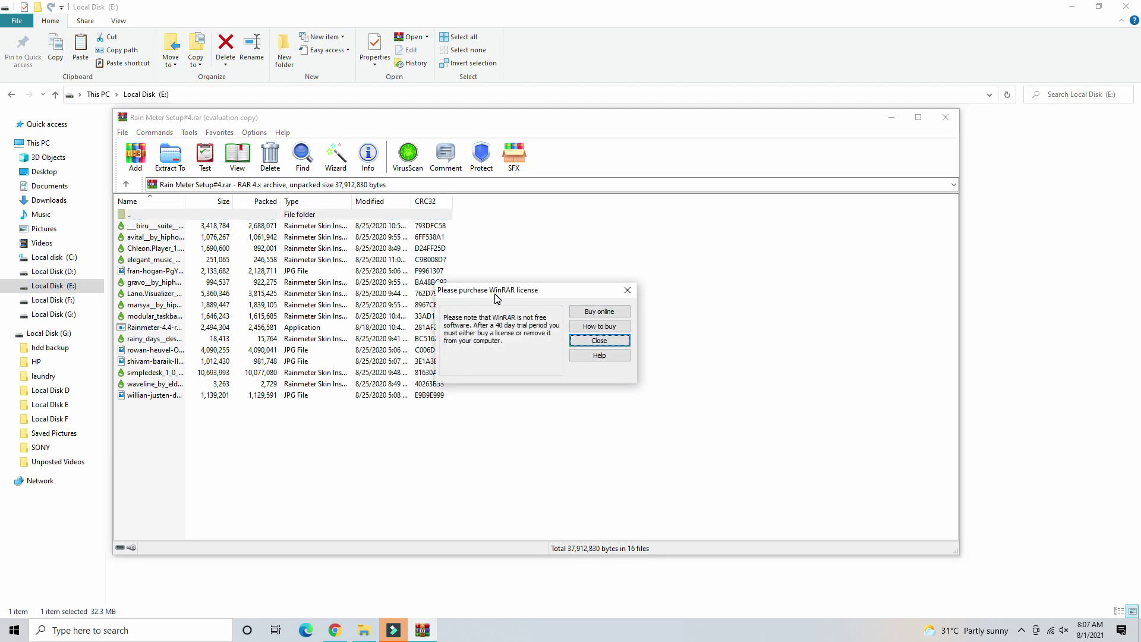
key(Return)
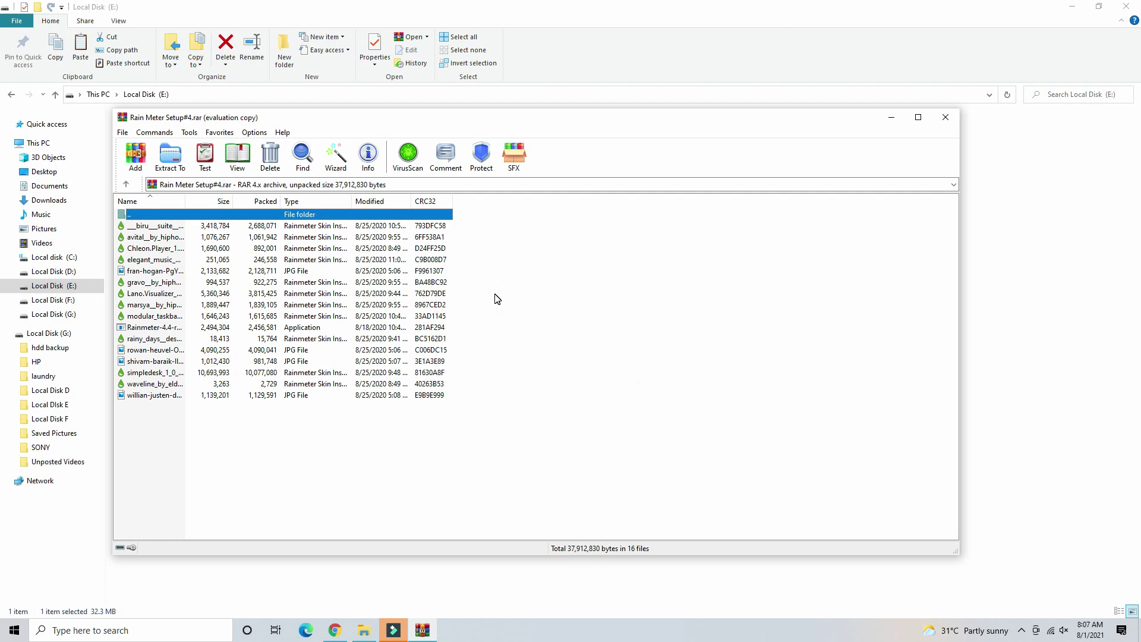
click(417, 165)
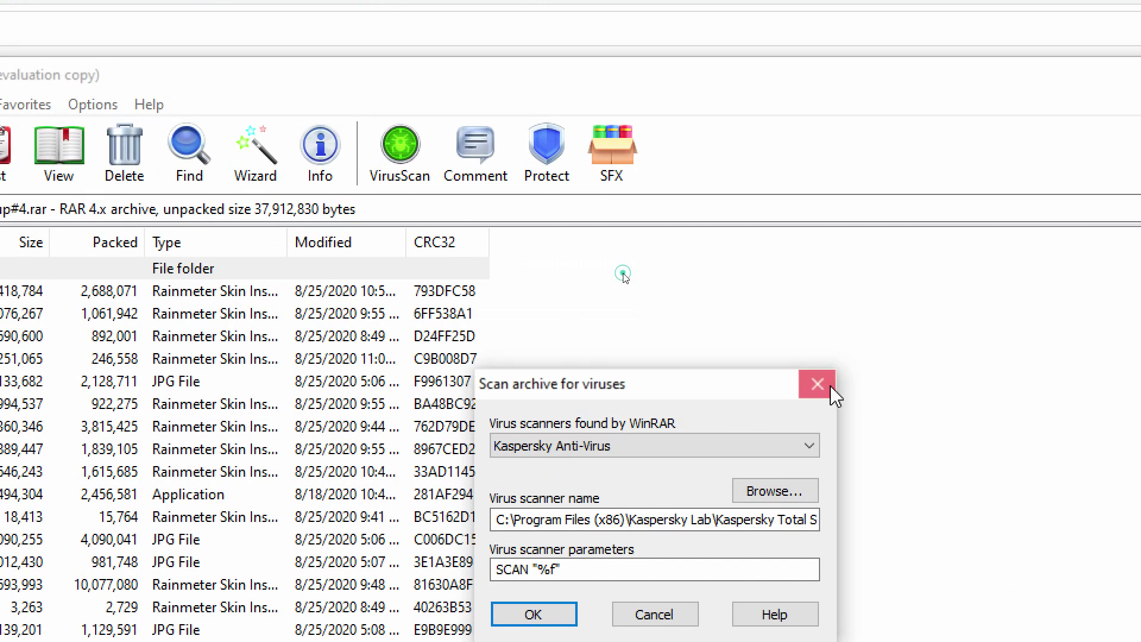
- Run the Kaspersky scan on Rain Meter Setup#4.rar: 700 objects OK, 0 detected
click(616, 272)
click(399, 152)
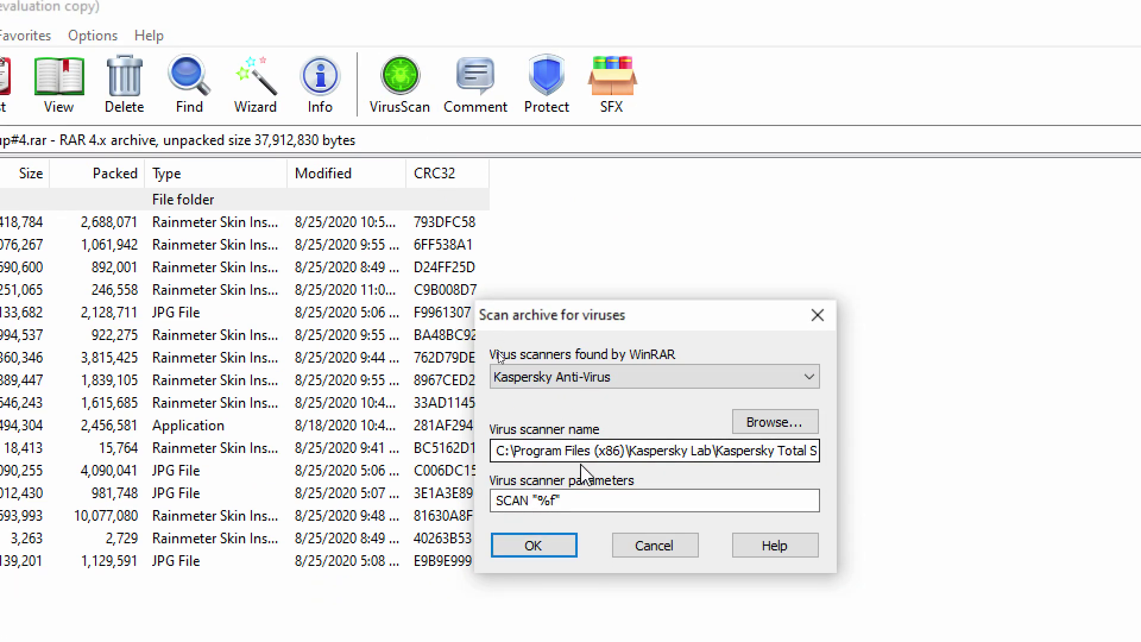
click(543, 555)
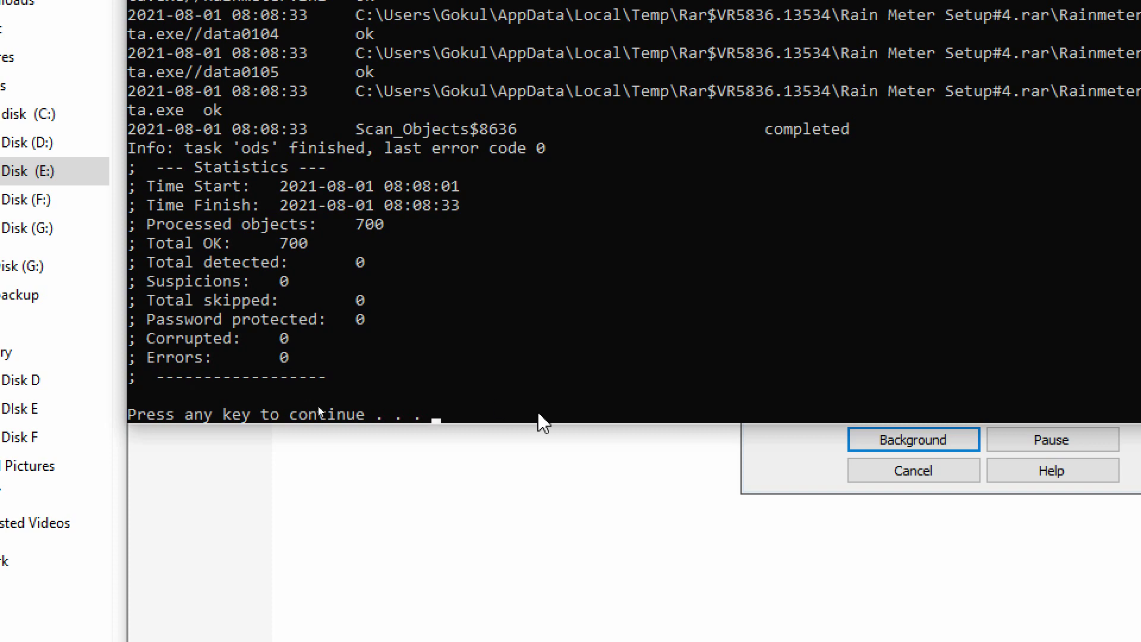
key(Return)
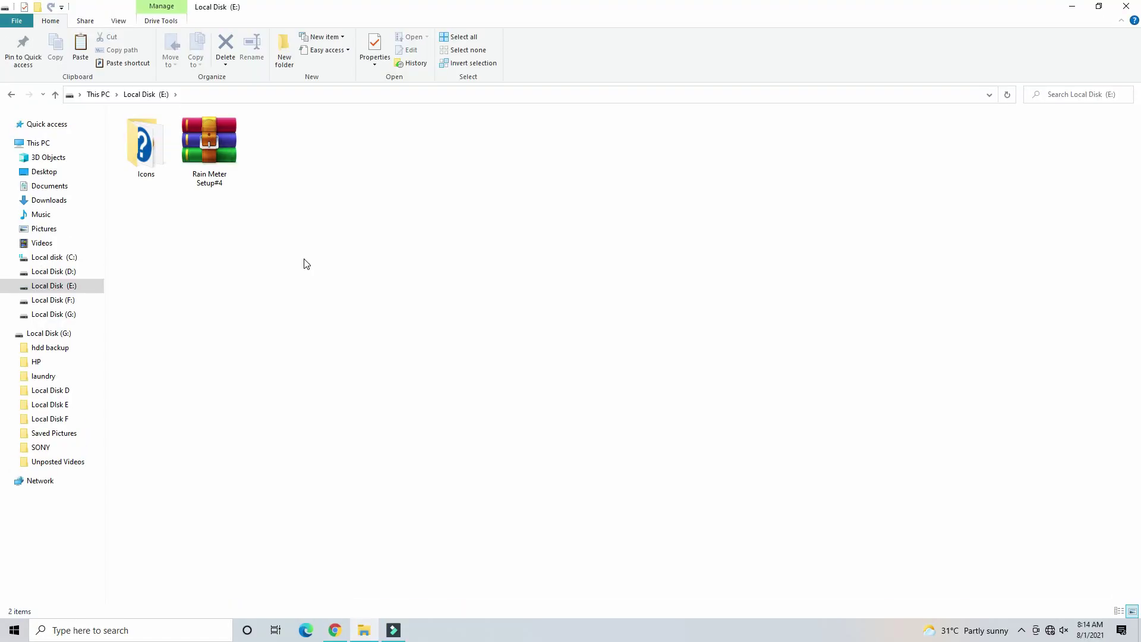
double_click(148, 160)
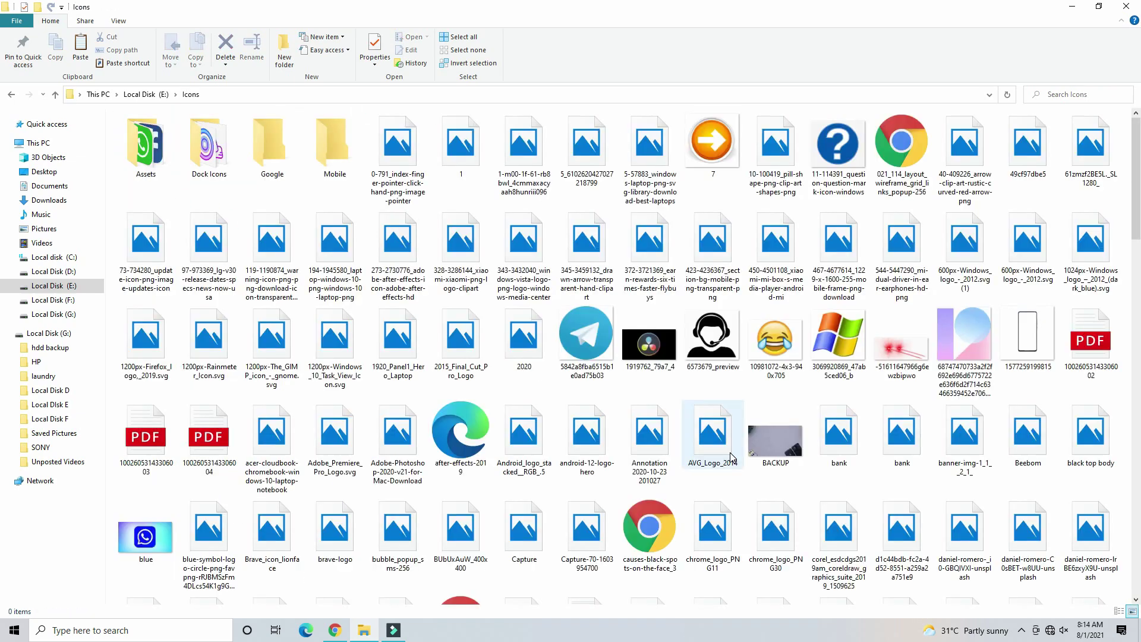
scroll(748, 416, down, 15)
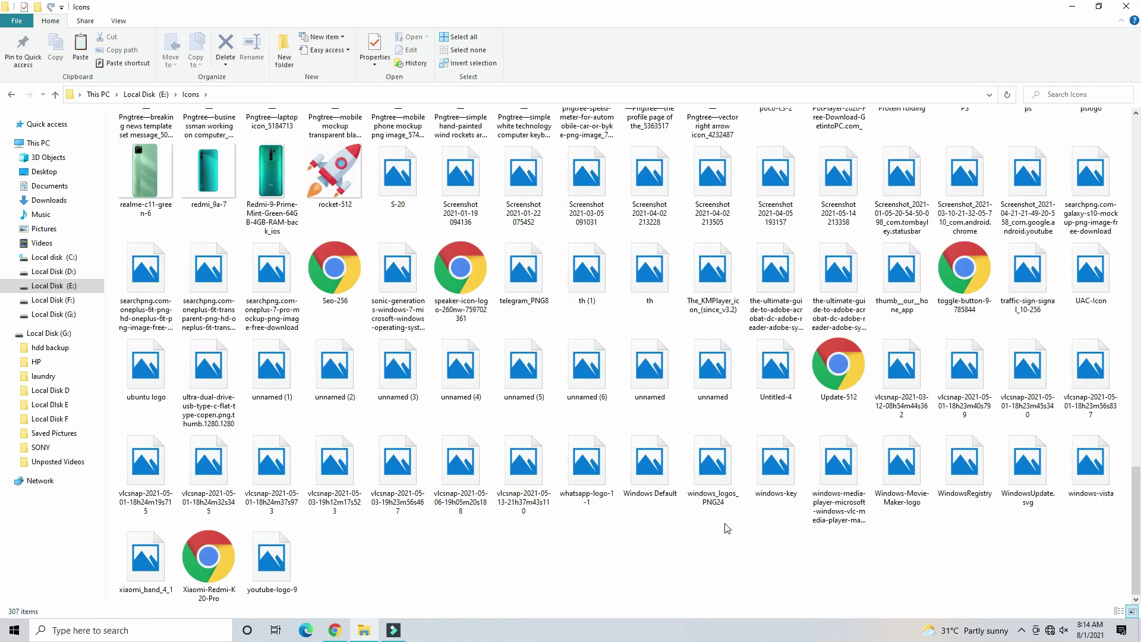
key(F5)
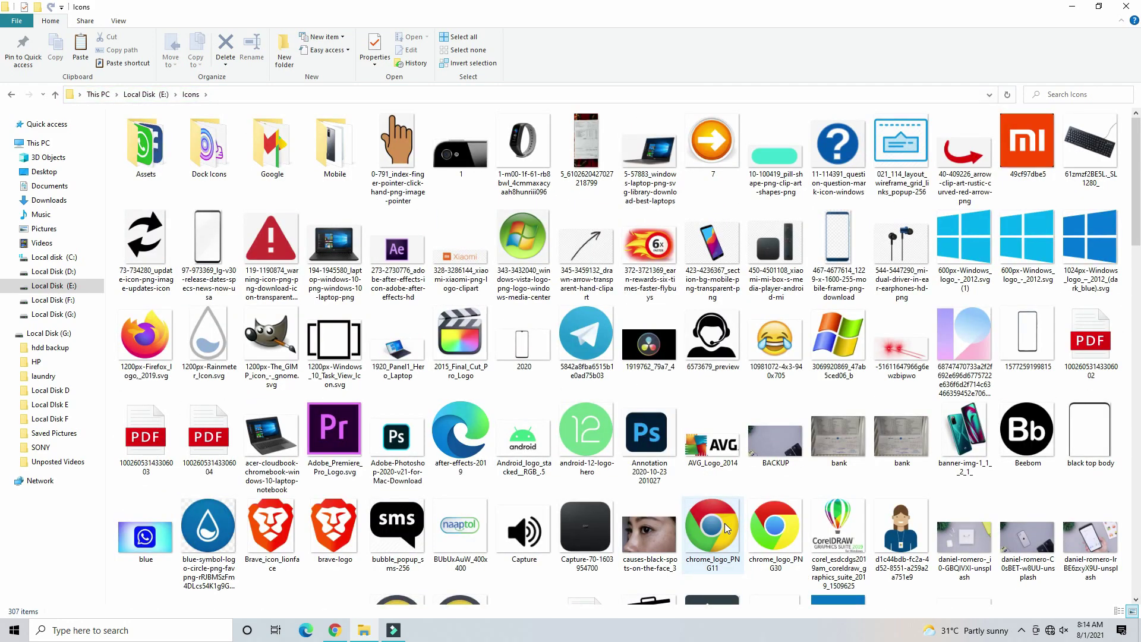
key(alt+Up)
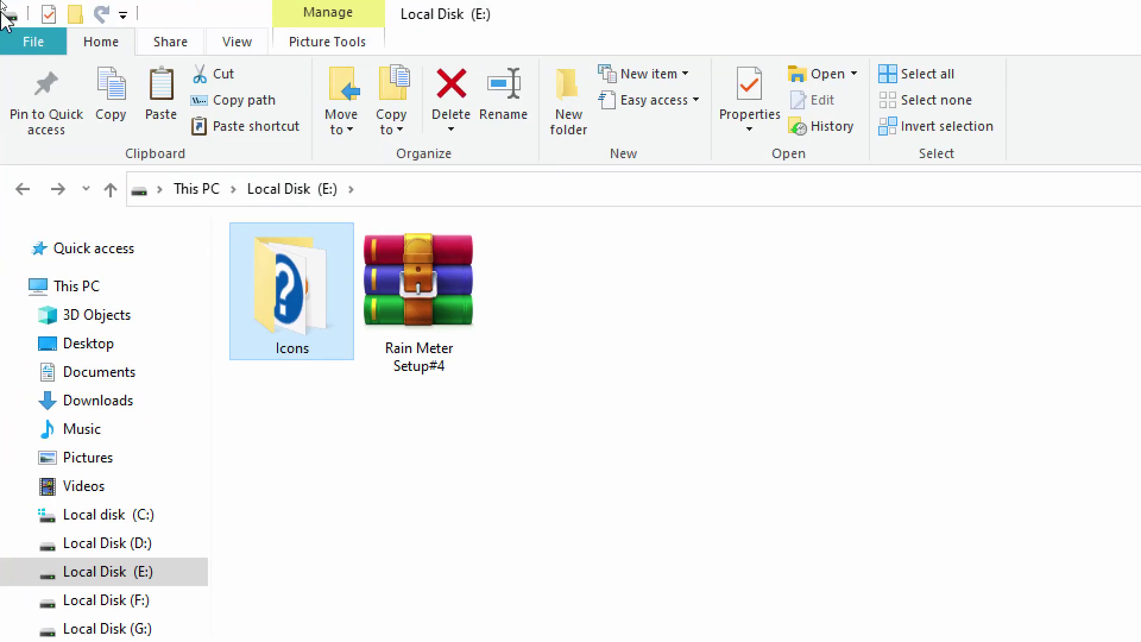
- Pack the Icons folder into Icons.rar with default RAR settings and select the 96.5 MB result
right_click(323, 273)
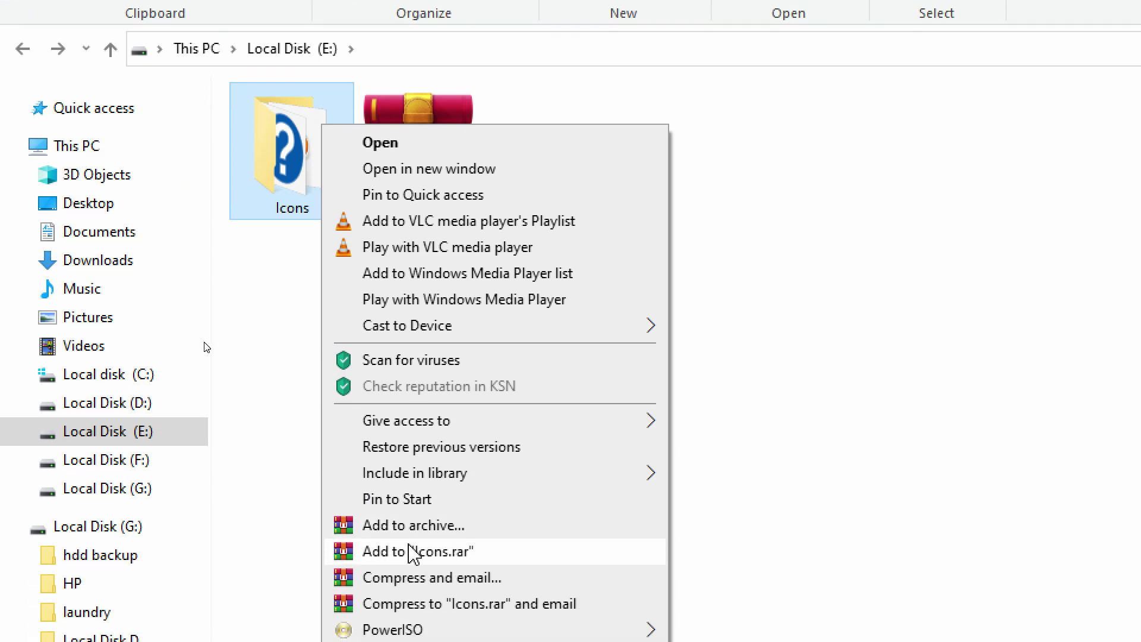
click(433, 532)
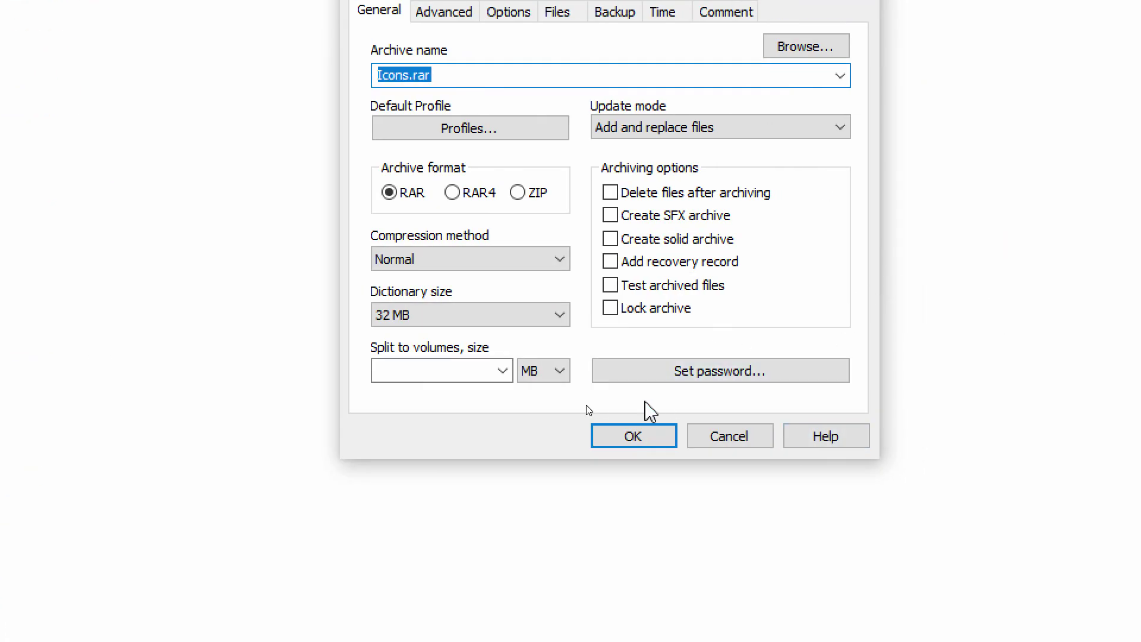
click(625, 445)
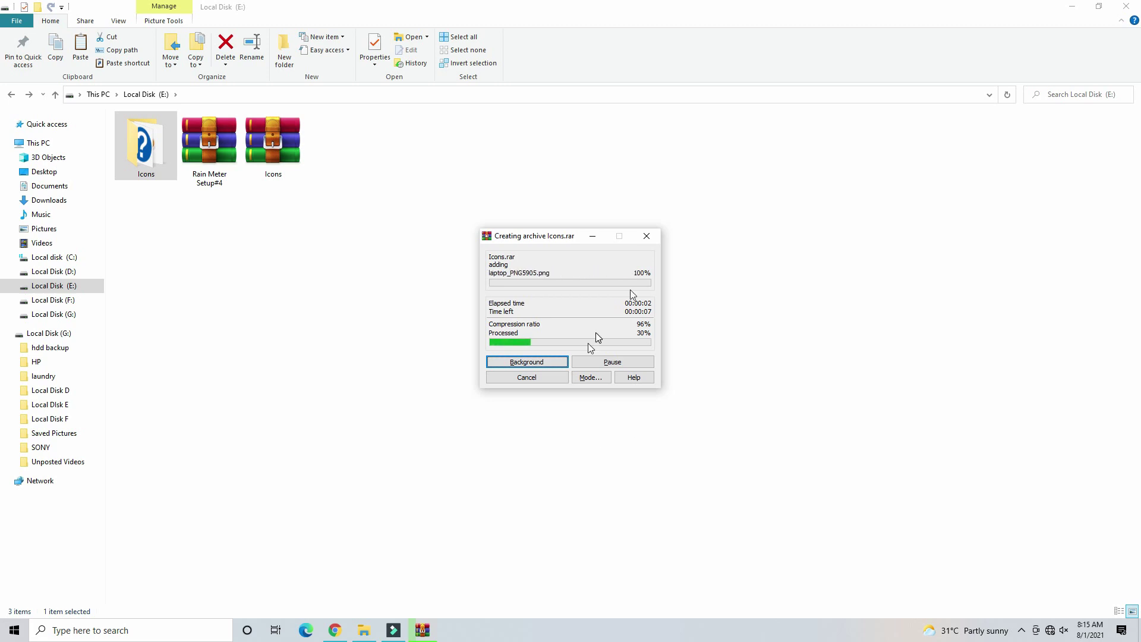
double_click(148, 161)
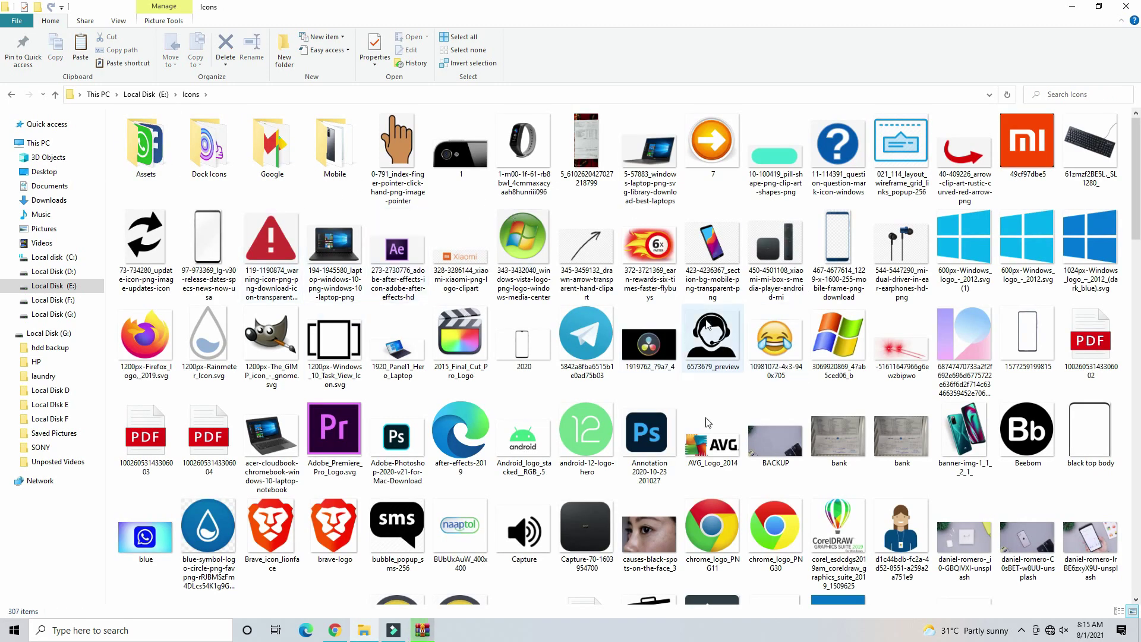
key(alt+Left)
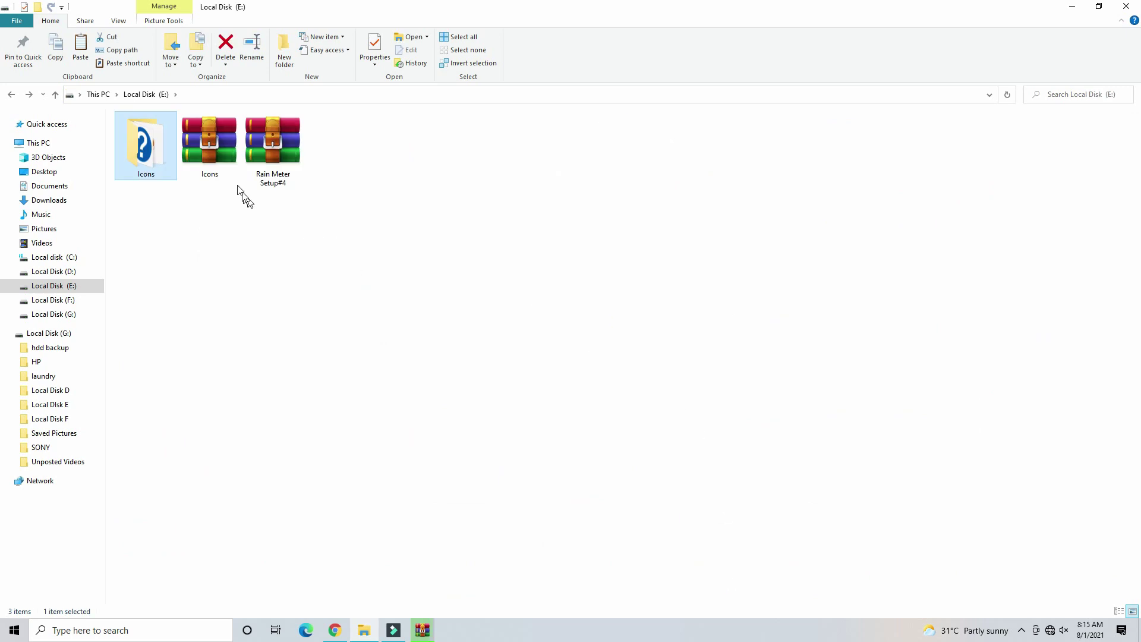
click(226, 150)
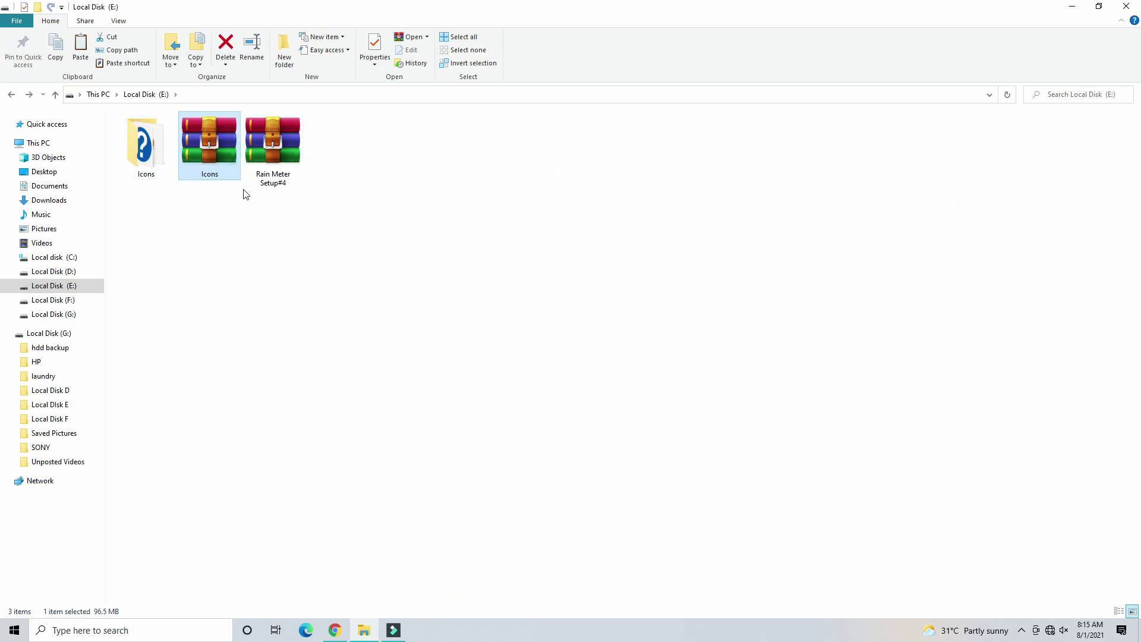
- Open Icons.rar in WinRAR to view its Icons folder, then close WinRAR
key(Return)
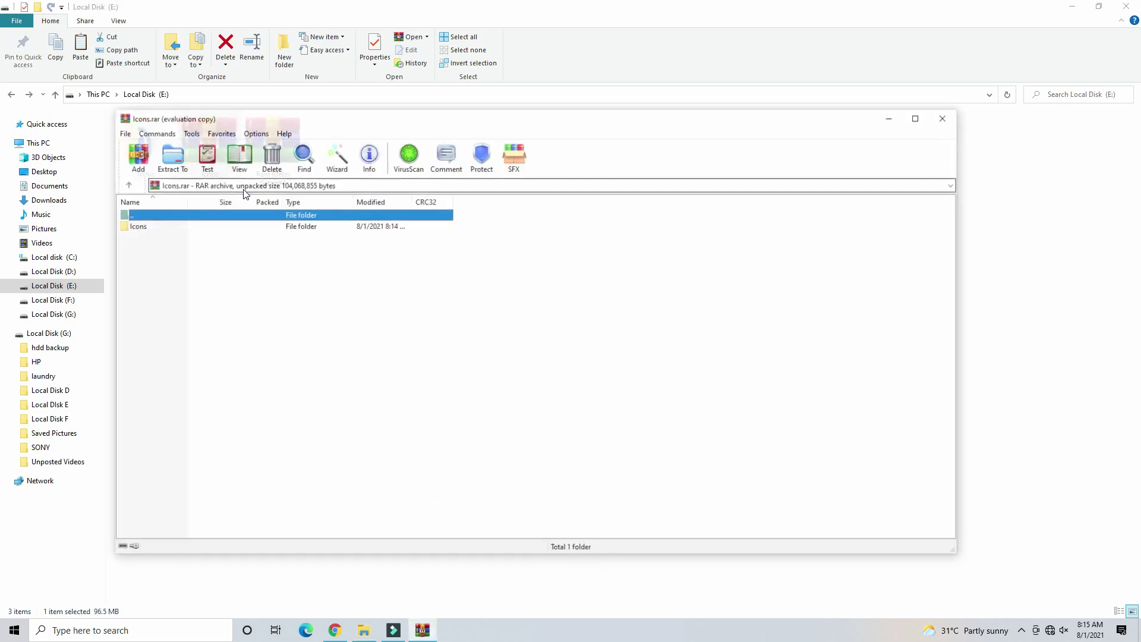
double_click(242, 226)
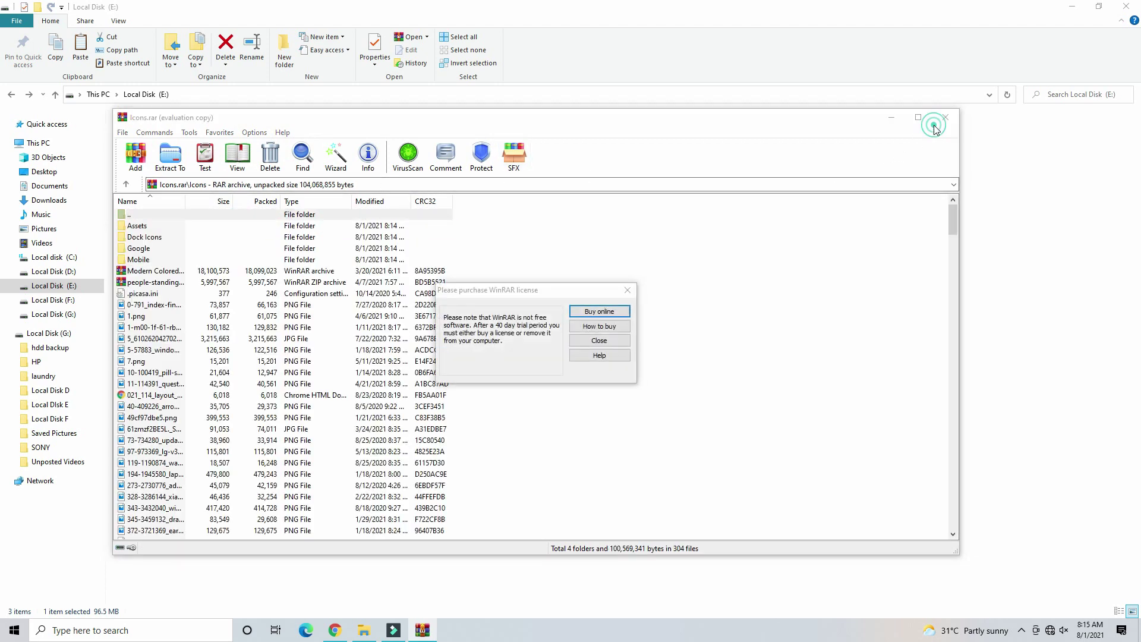
click(601, 343)
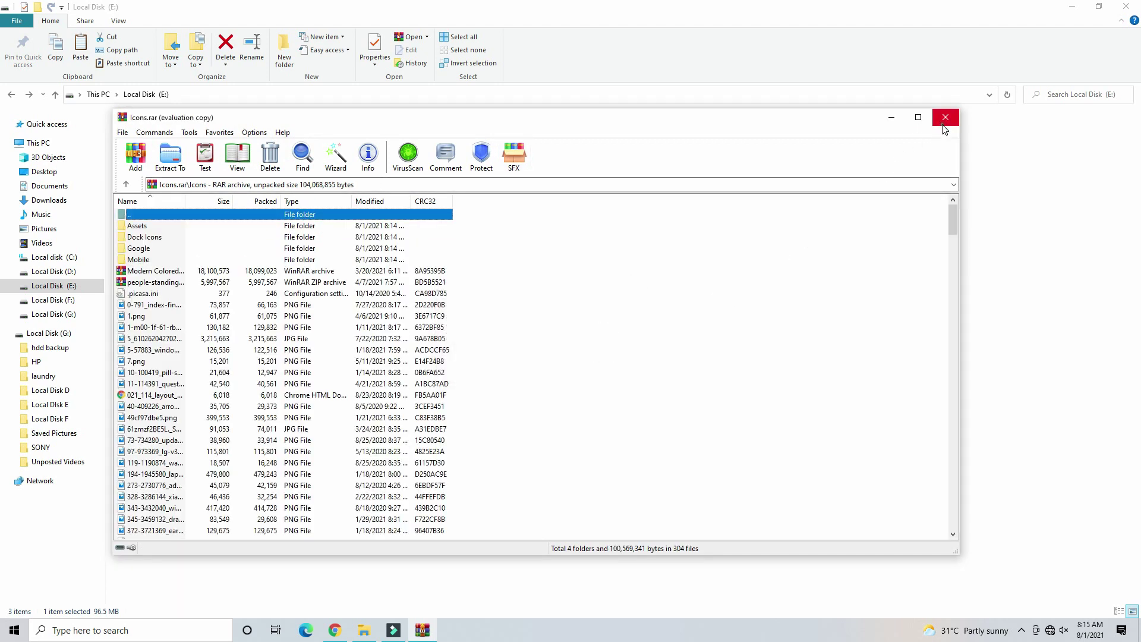
click(945, 117)
- Delete the original Icons folder and extract Icons.rar to the suggested folder
click(167, 136)
key(Delete)
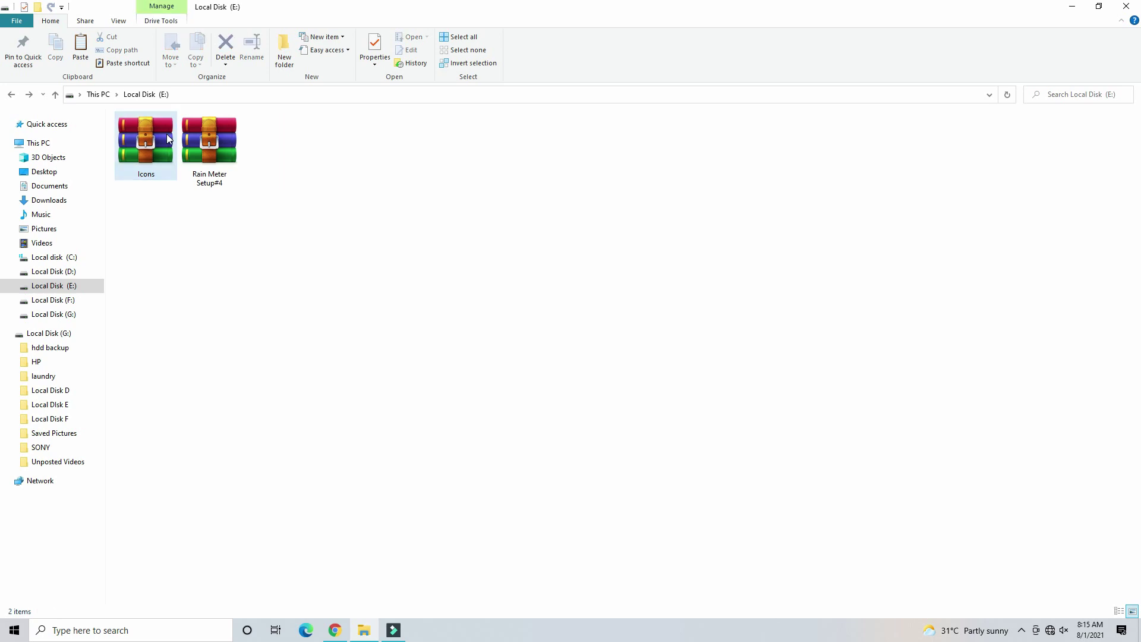
right_click(156, 128)
click(191, 164)
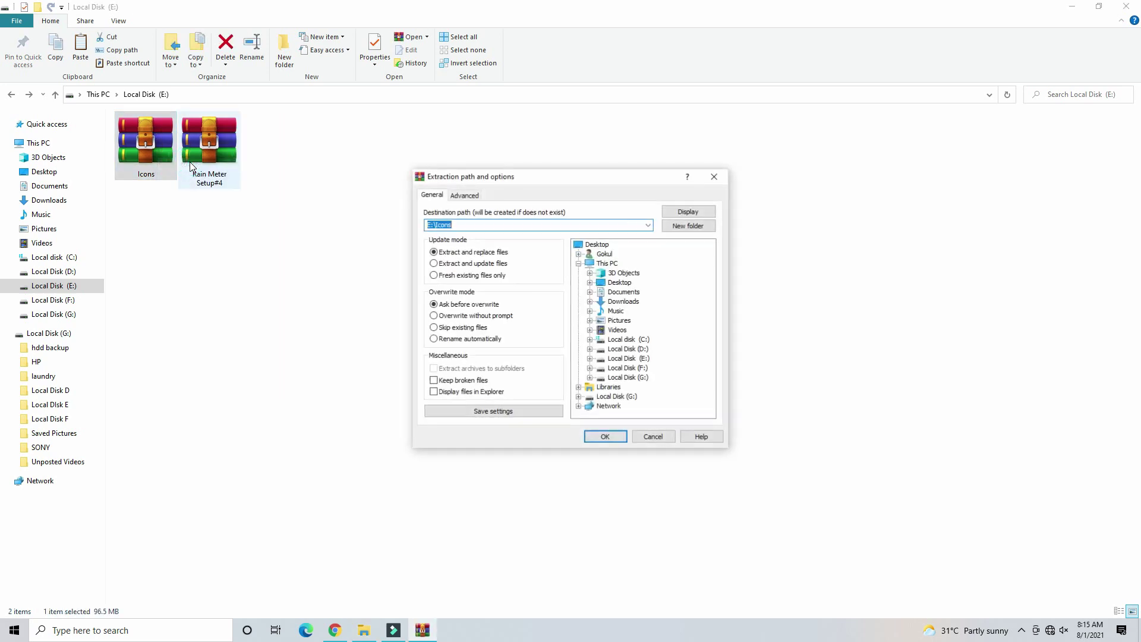
key(Return)
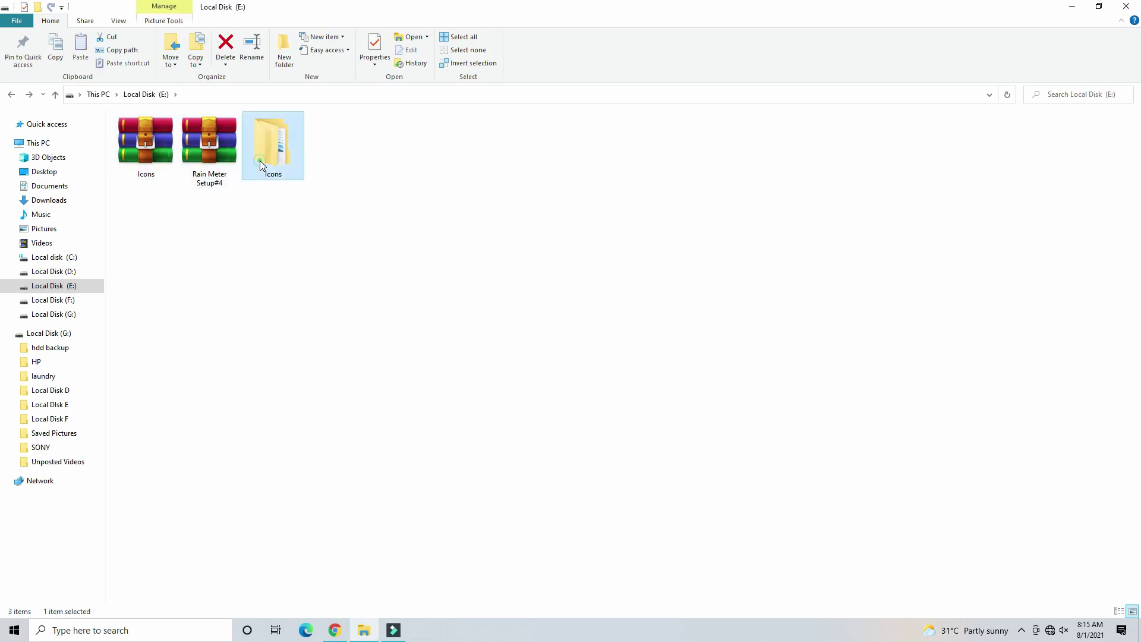
- Check the extracted images in Icons\Icons, then return to Local Disk (E:)
double_click(265, 153)
double_click(142, 146)
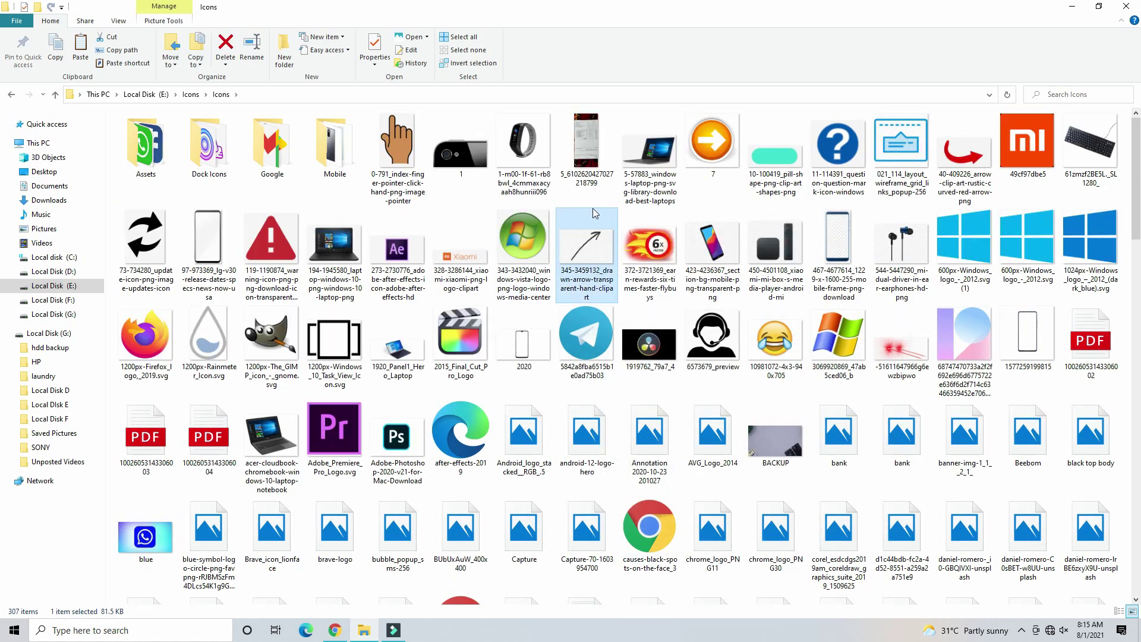
click(643, 179)
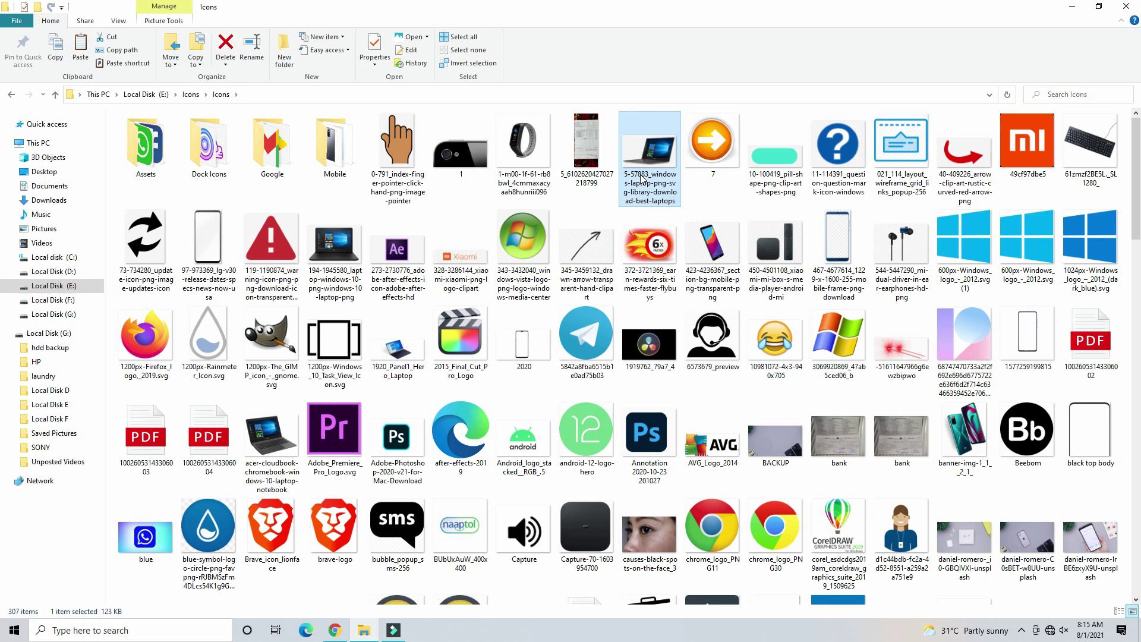
click(651, 248)
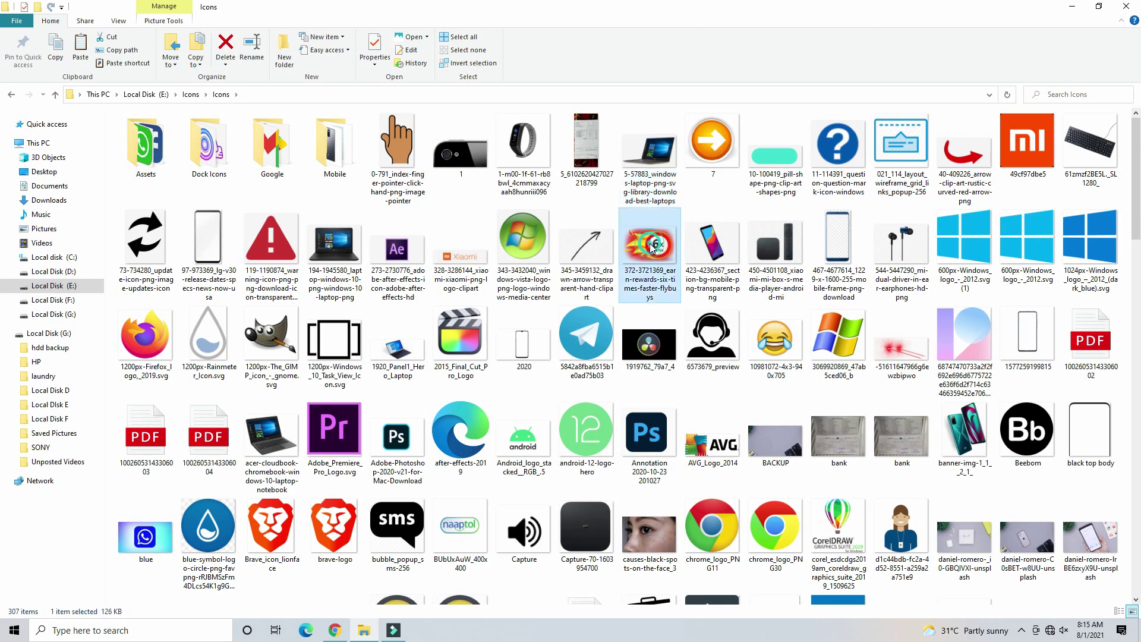
key(alt+Left)
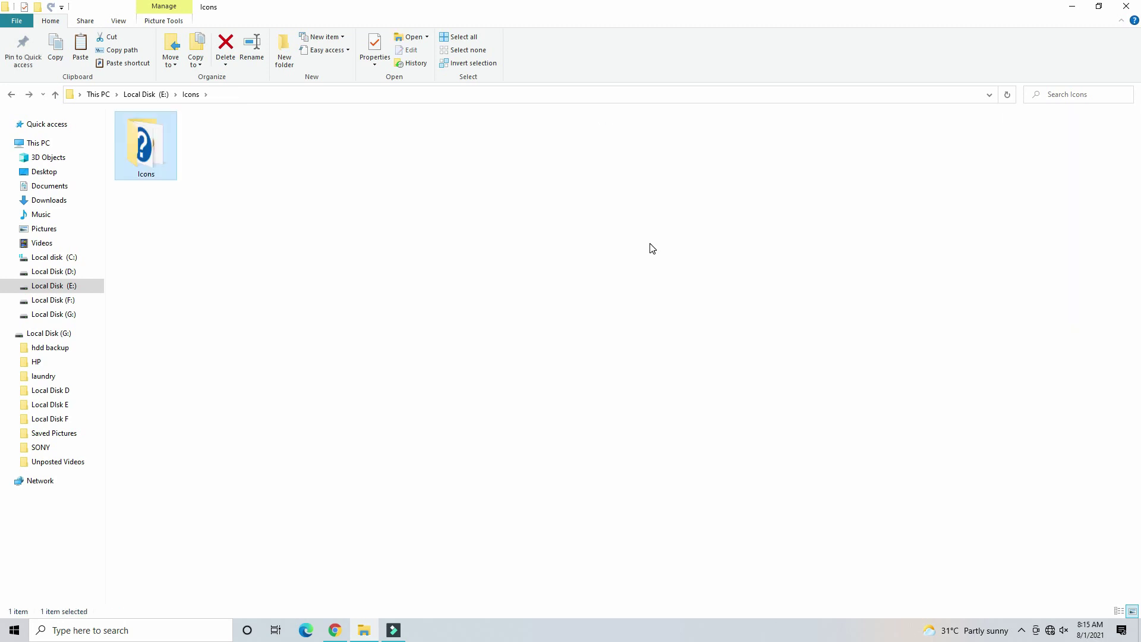
key(alt+Left)
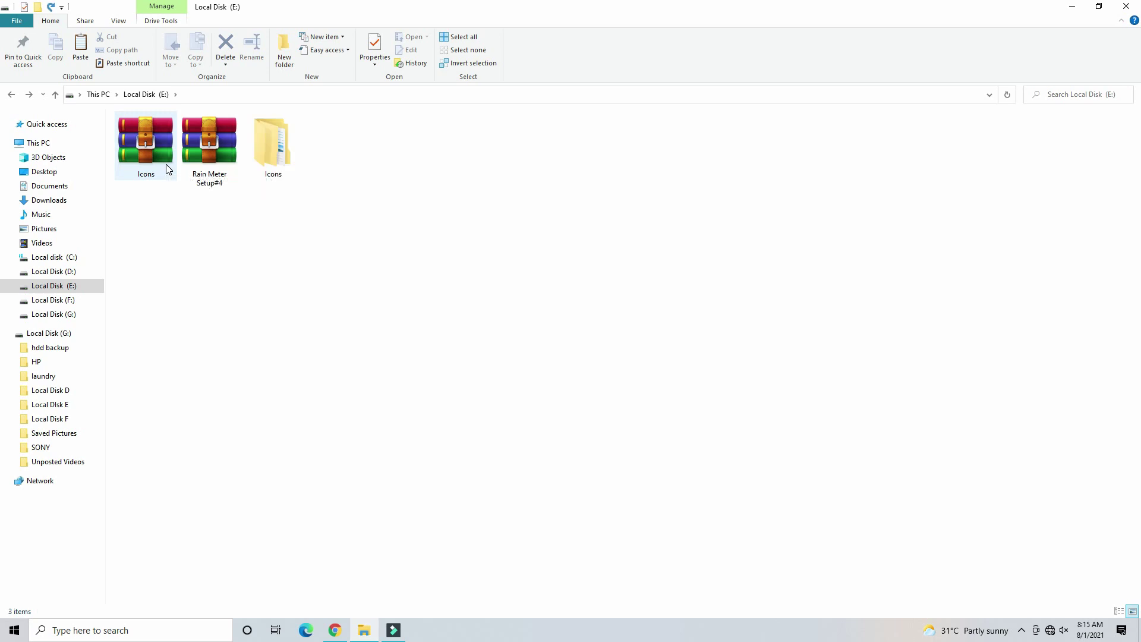
click(165, 164)
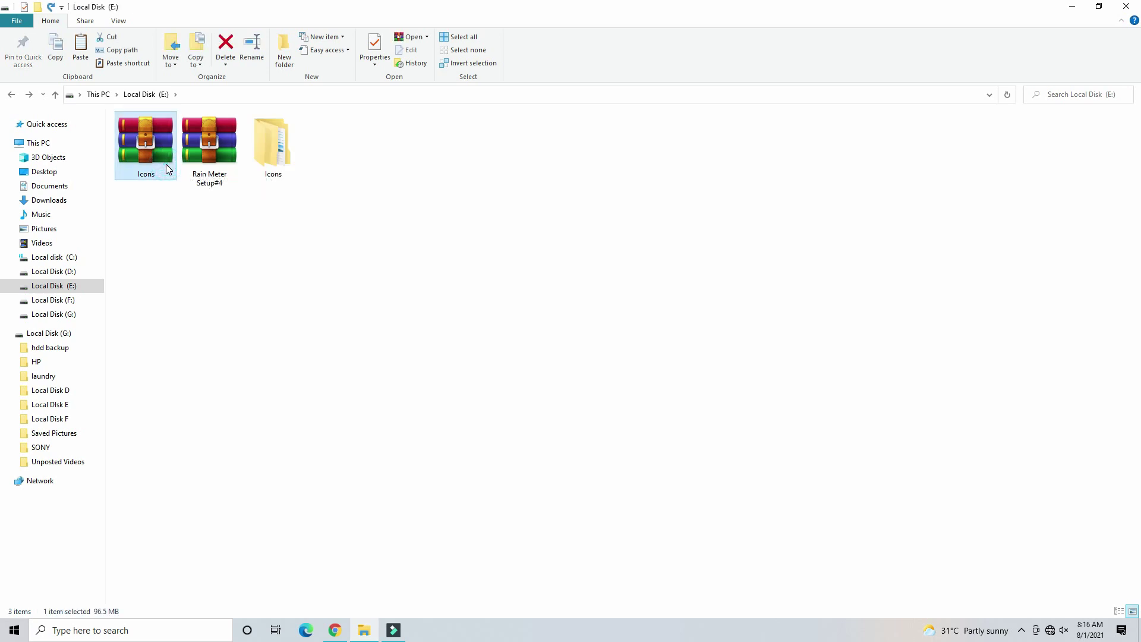
- Delete the old Icons archive and start adding the Icons folder to a new archive
key(Delete)
click(201, 146)
right_click(201, 146)
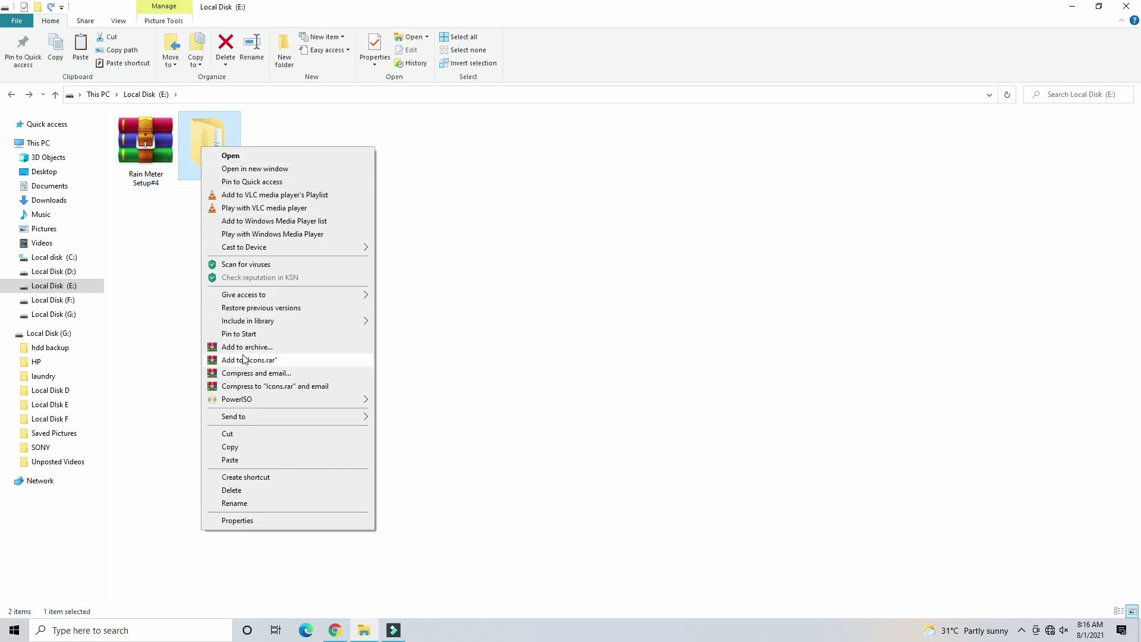
click(246, 347)
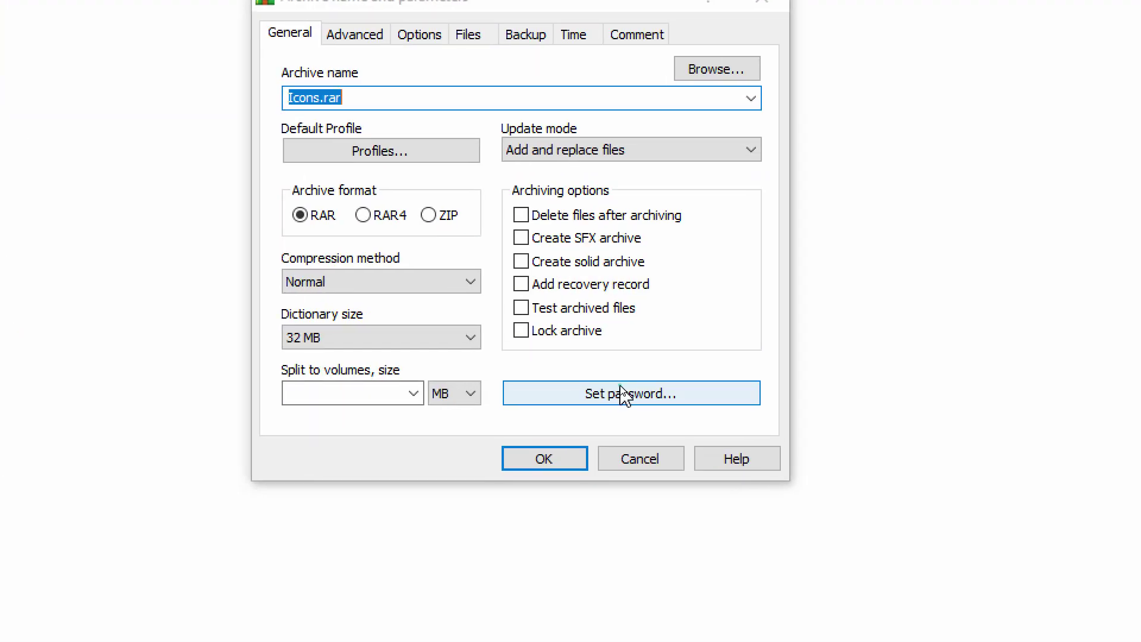
- Enter the archive password, leaving file-name encryption off
click(622, 393)
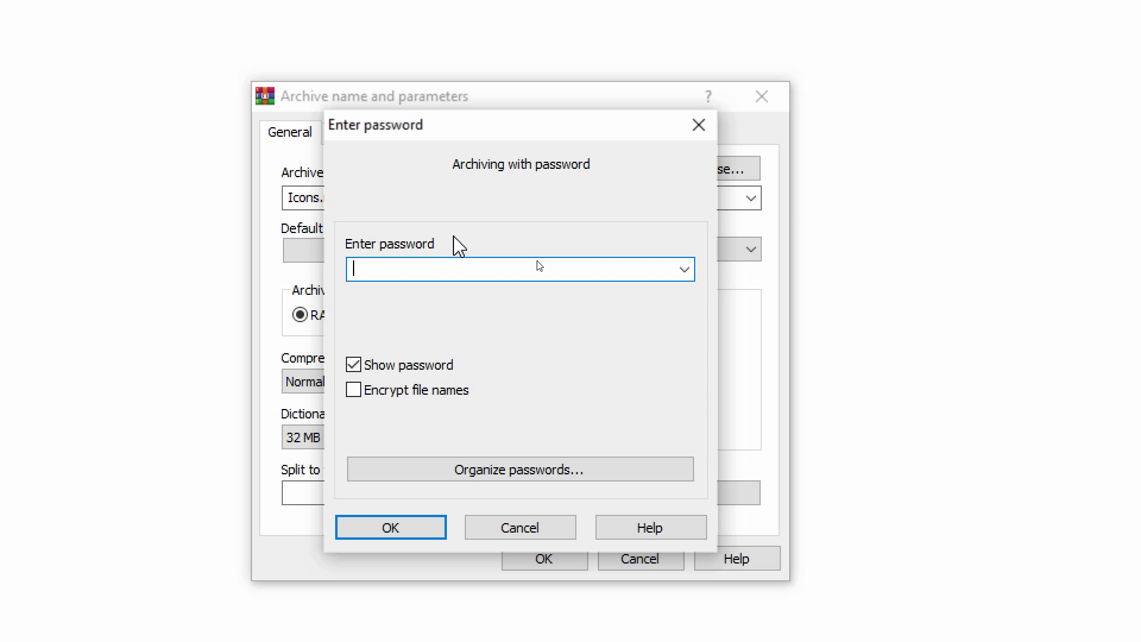
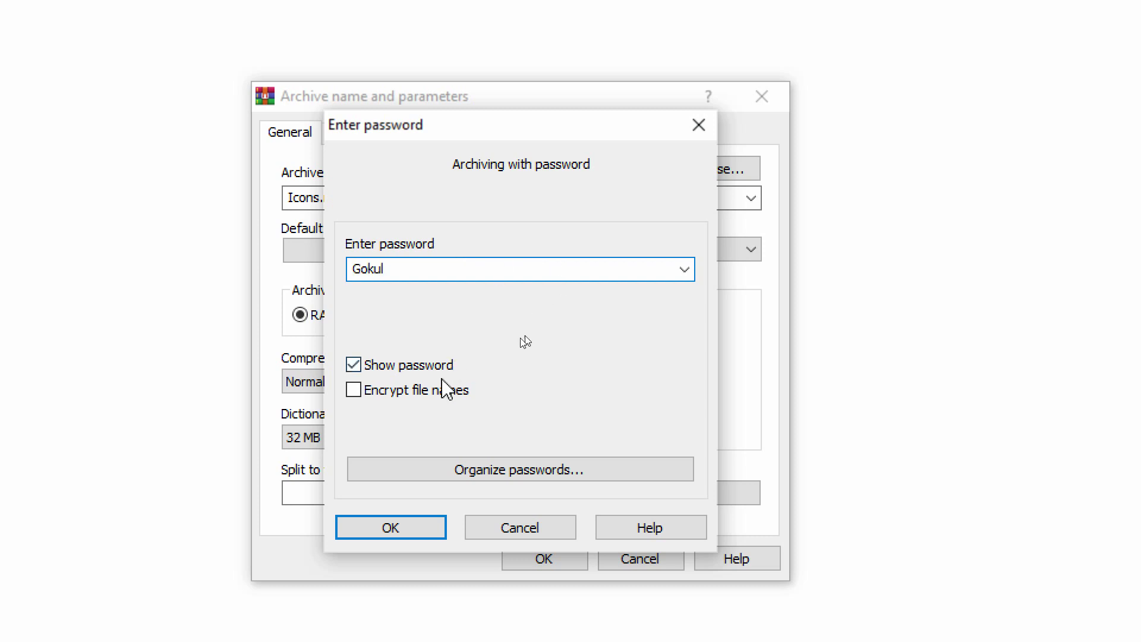
key(alt+s)
click(420, 392)
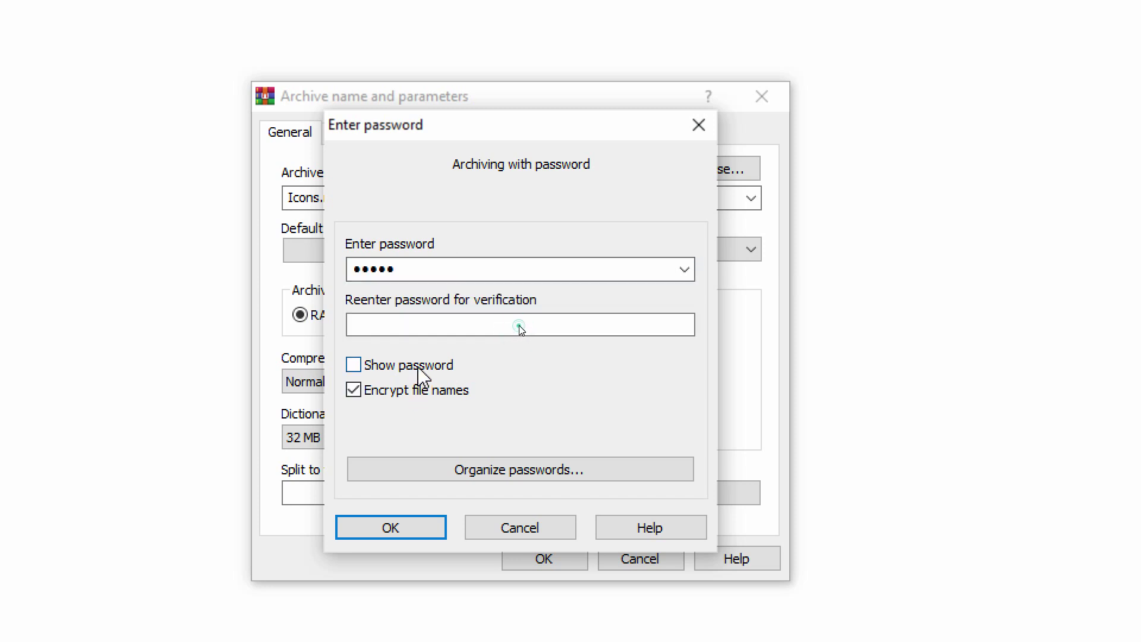
click(415, 367)
click(364, 387)
click(392, 368)
click(398, 368)
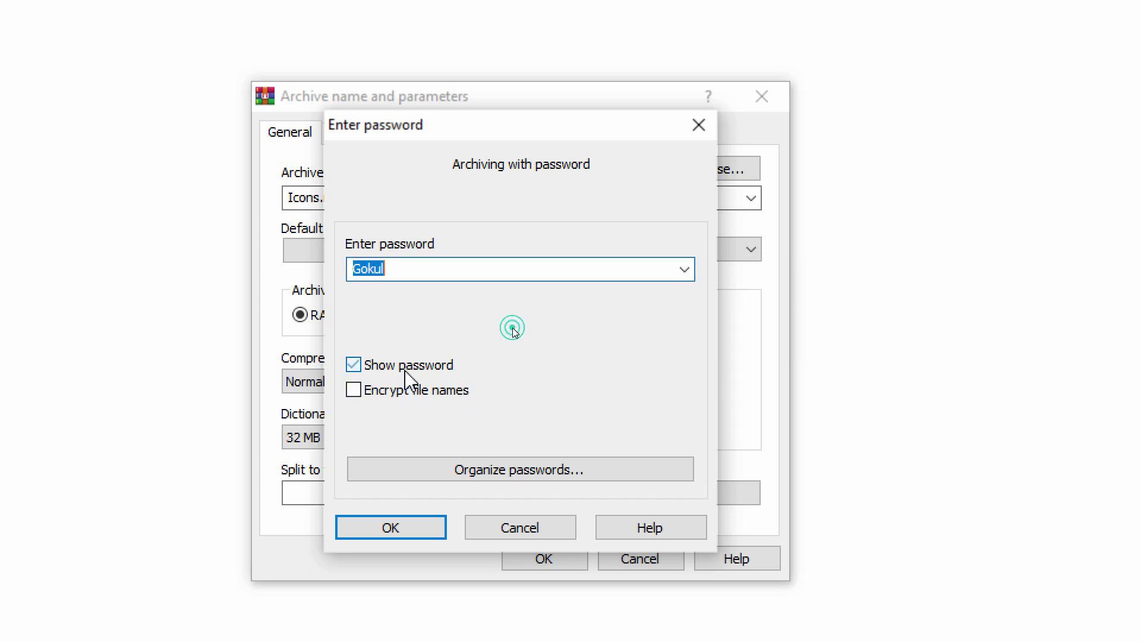
click(400, 370)
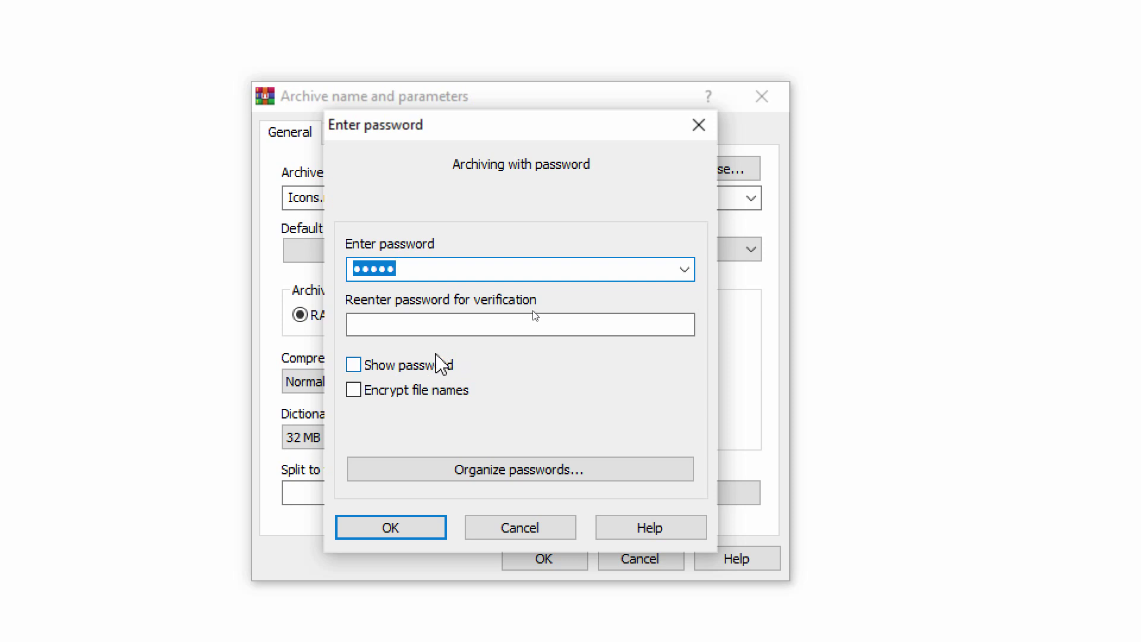
- Verify the password and create the password-protected Icons.rar
click(452, 321)
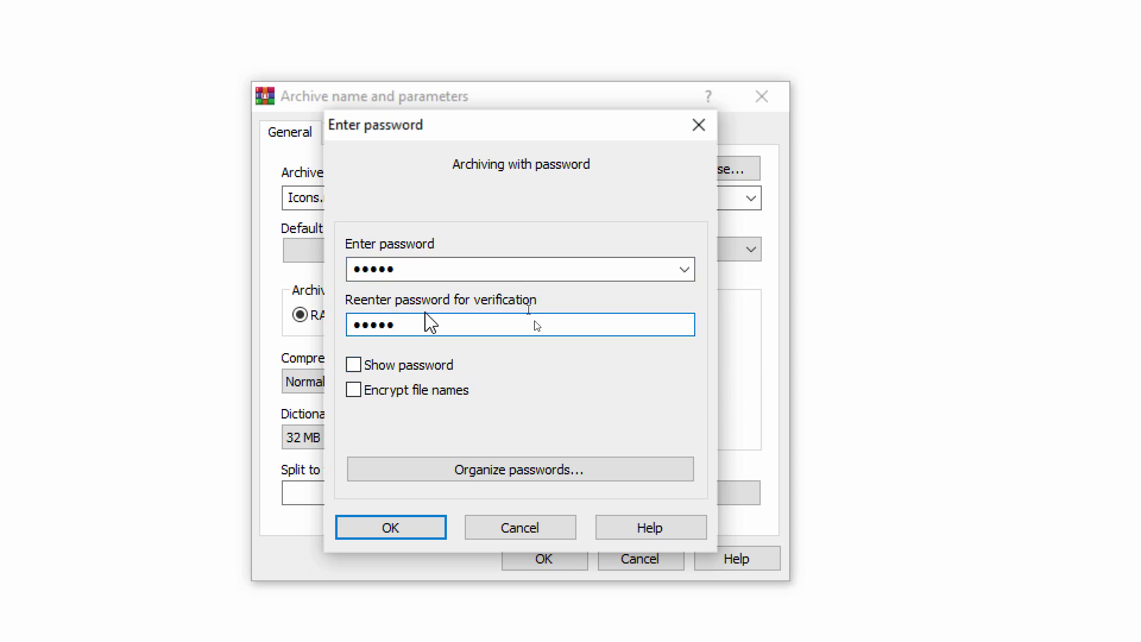
click(438, 370)
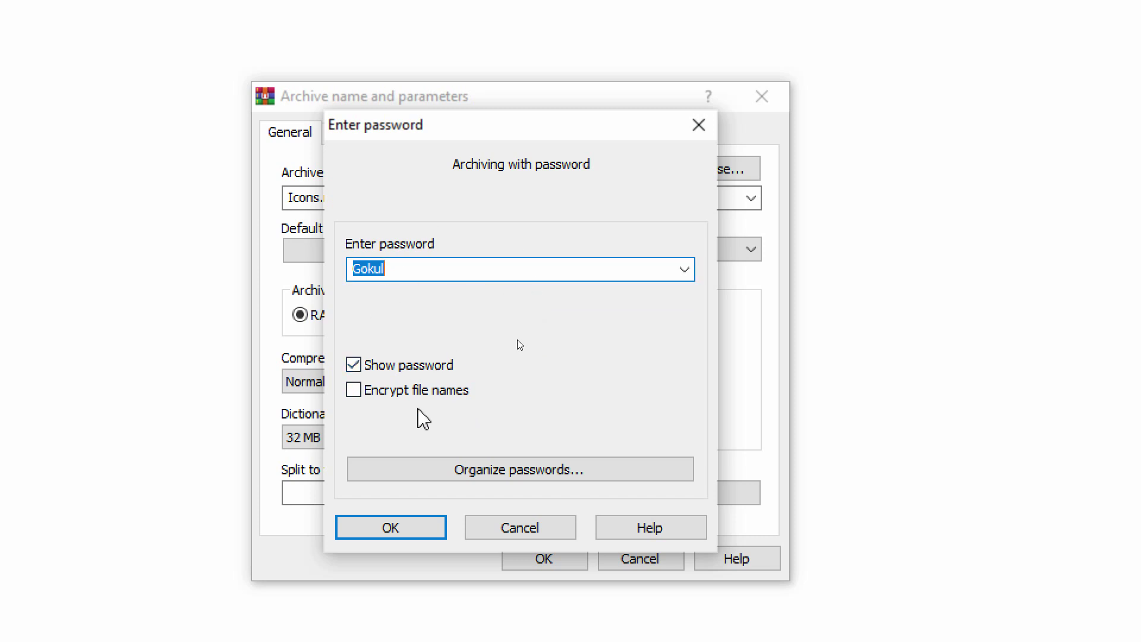
click(391, 525)
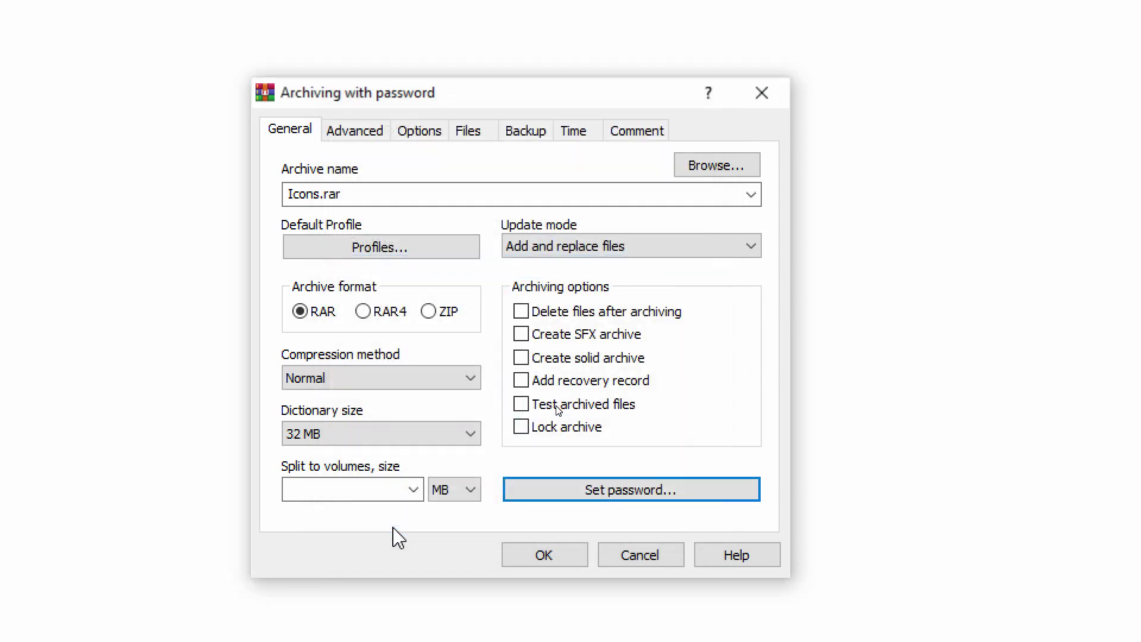
click(515, 555)
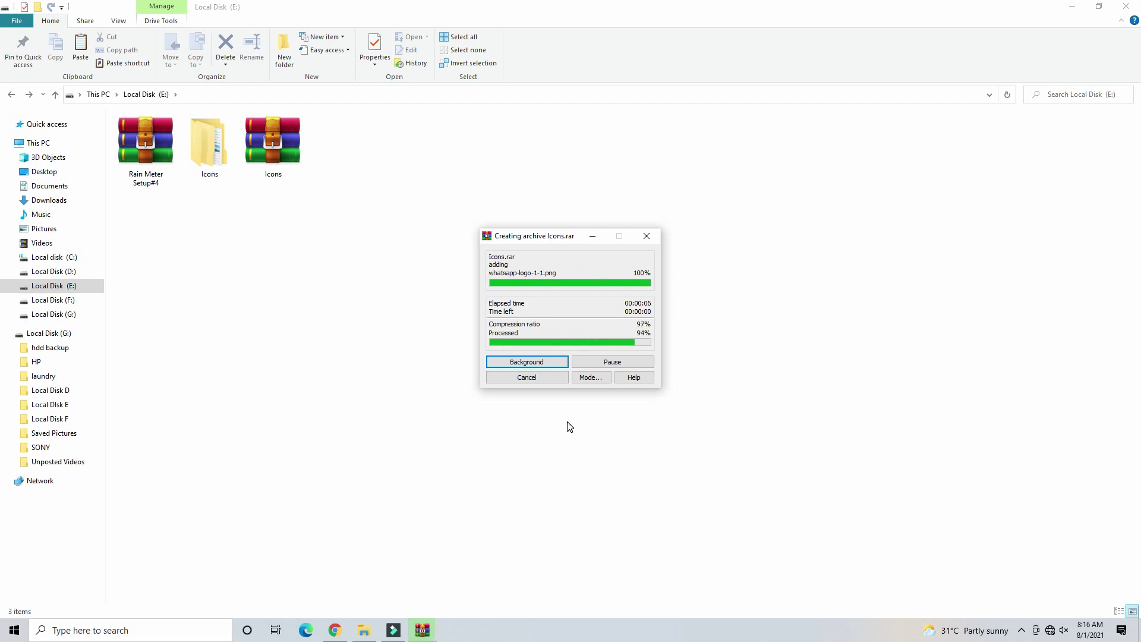
- Open the new Icons.rar in WinRAR and enter its Icons folder
click(146, 142)
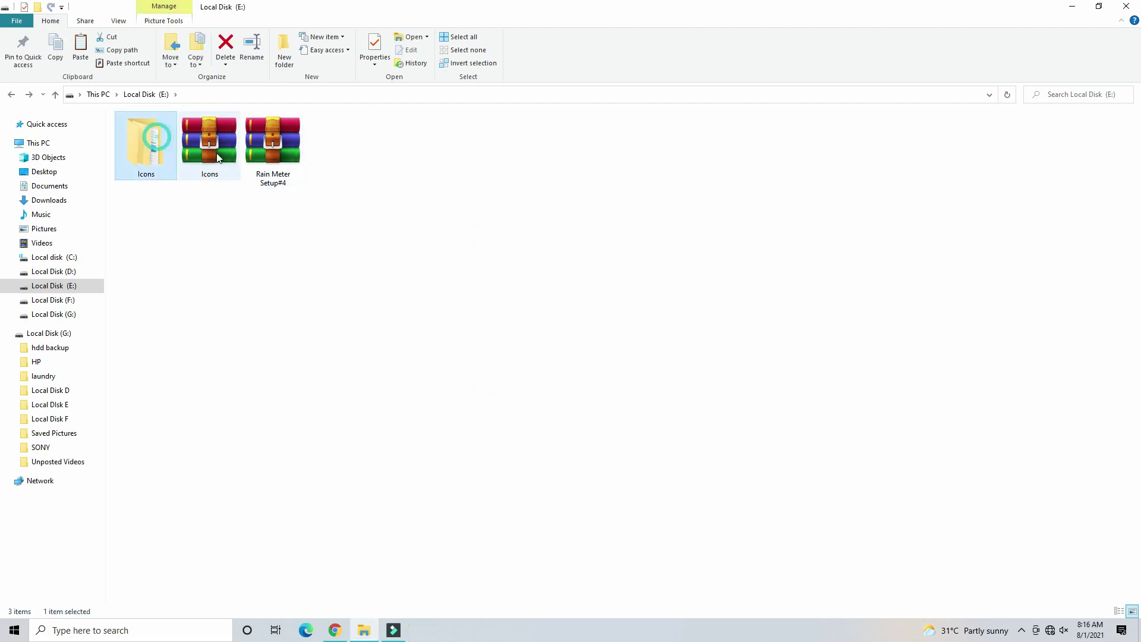
click(219, 153)
double_click(219, 149)
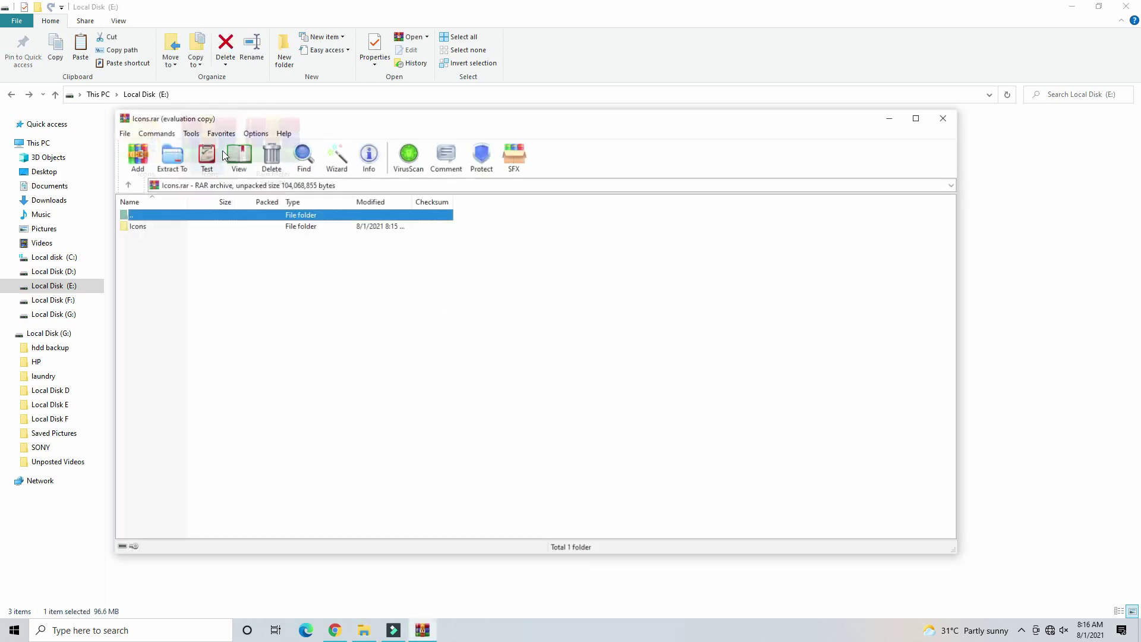
click(179, 225)
double_click(180, 225)
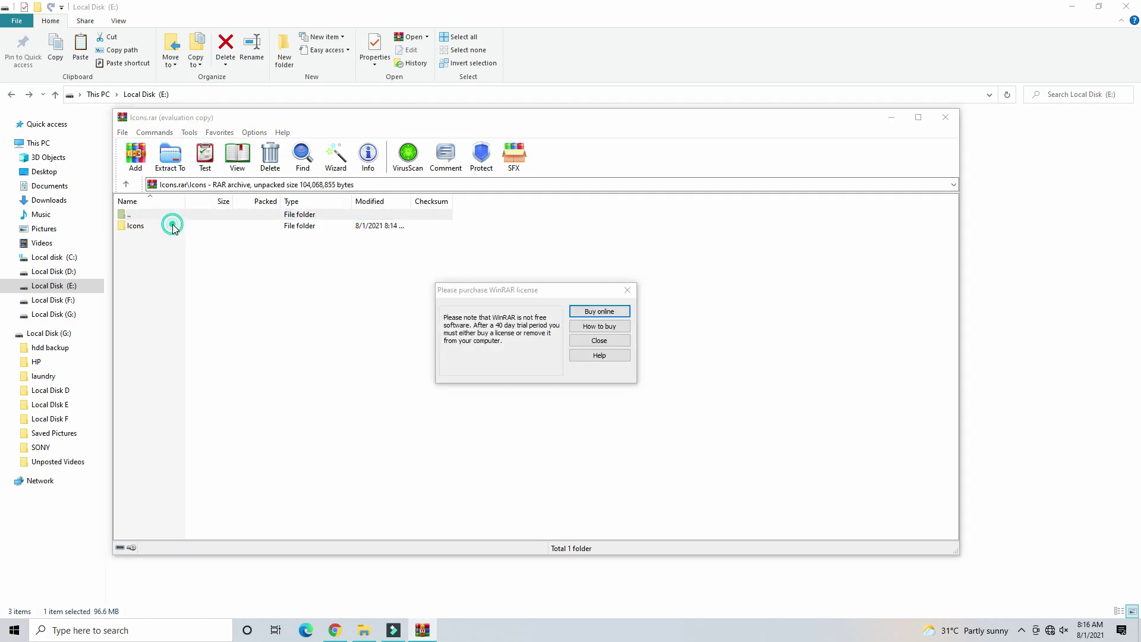
- Enter the inner Icons folder and cancel the password prompt for encrypted 1.png
click(599, 341)
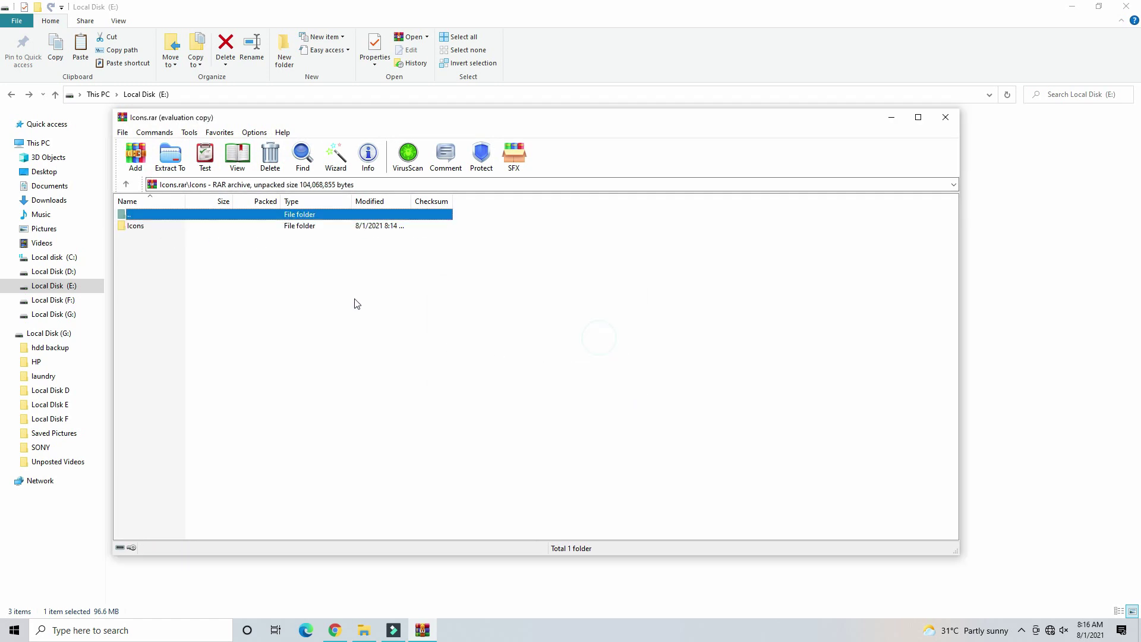
double_click(273, 228)
double_click(163, 317)
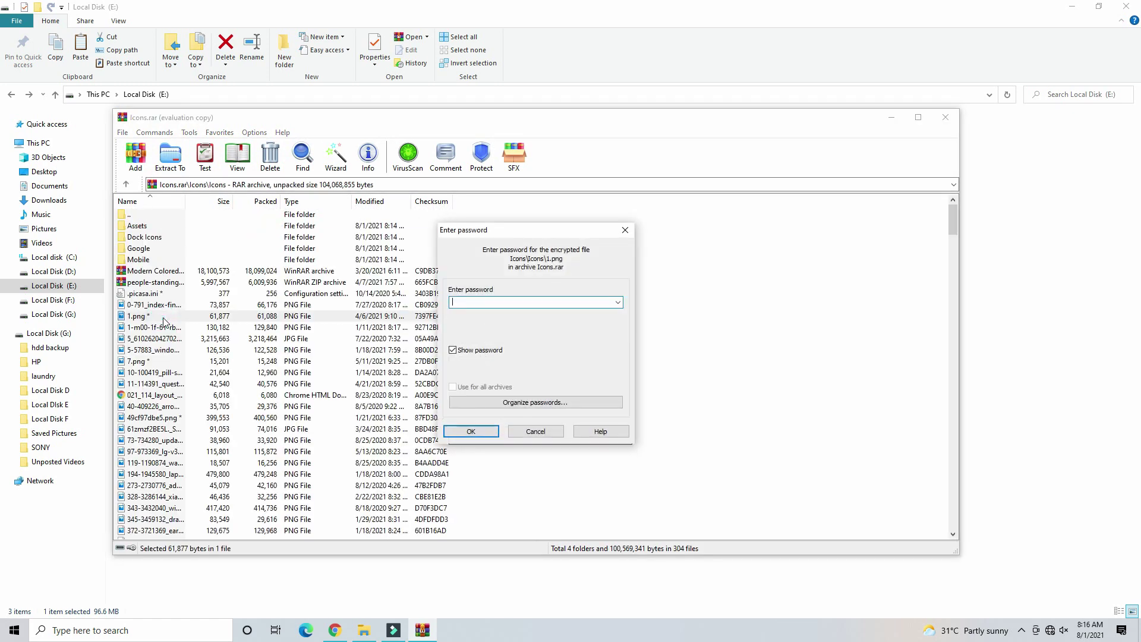
click(625, 230)
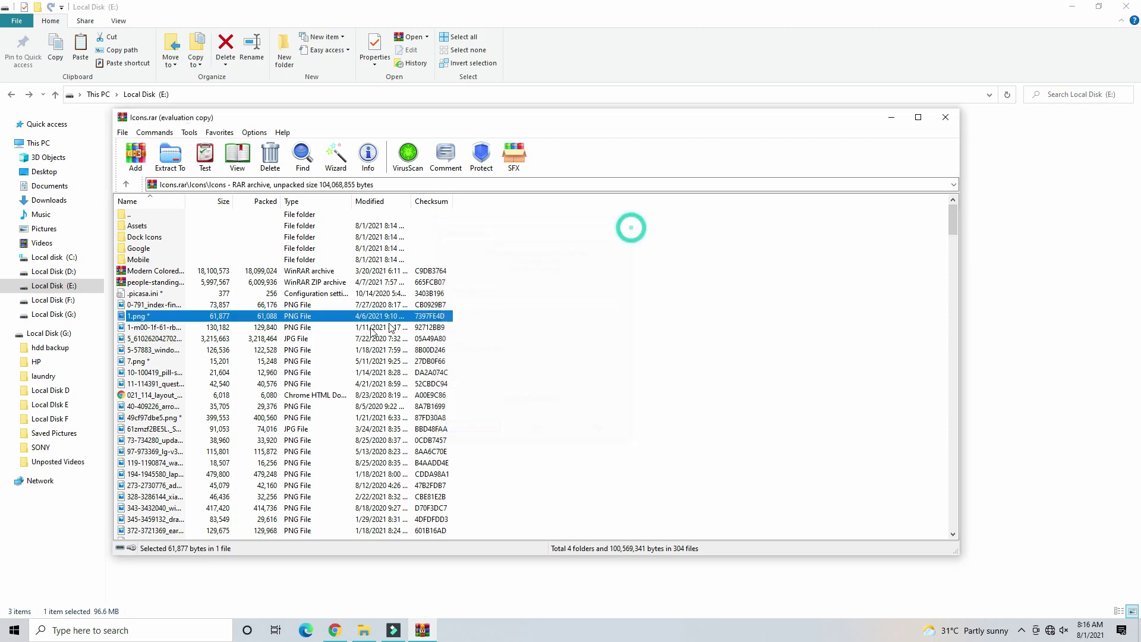
click(305, 343)
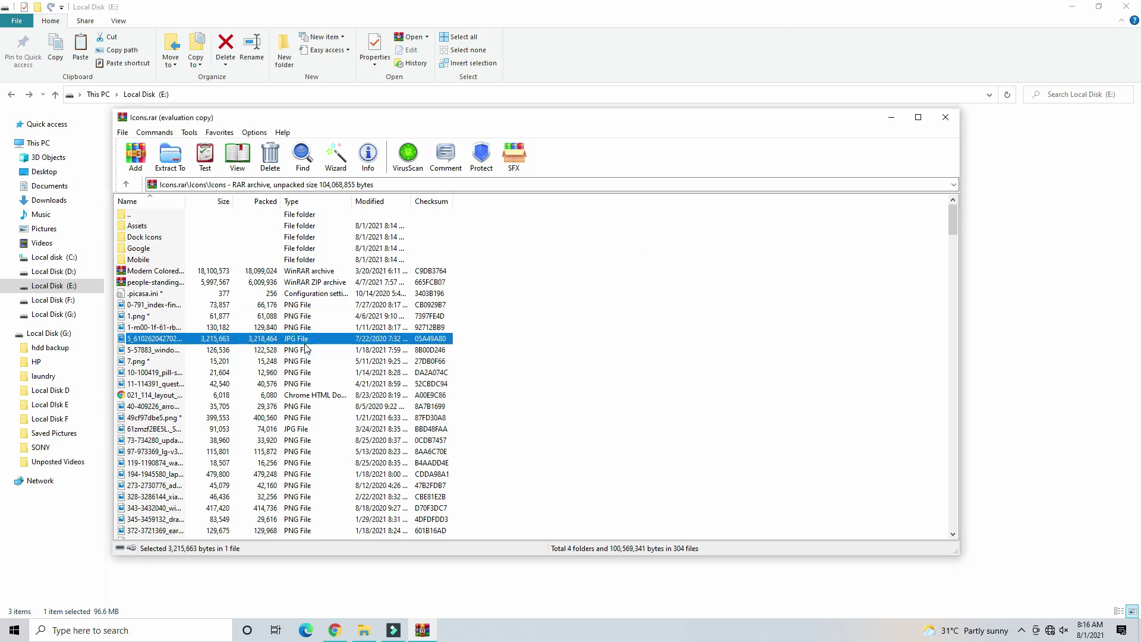
- View the question-mark icon and 49cf97dbe5.png with the archive password, then close WinRAR
double_click(189, 385)
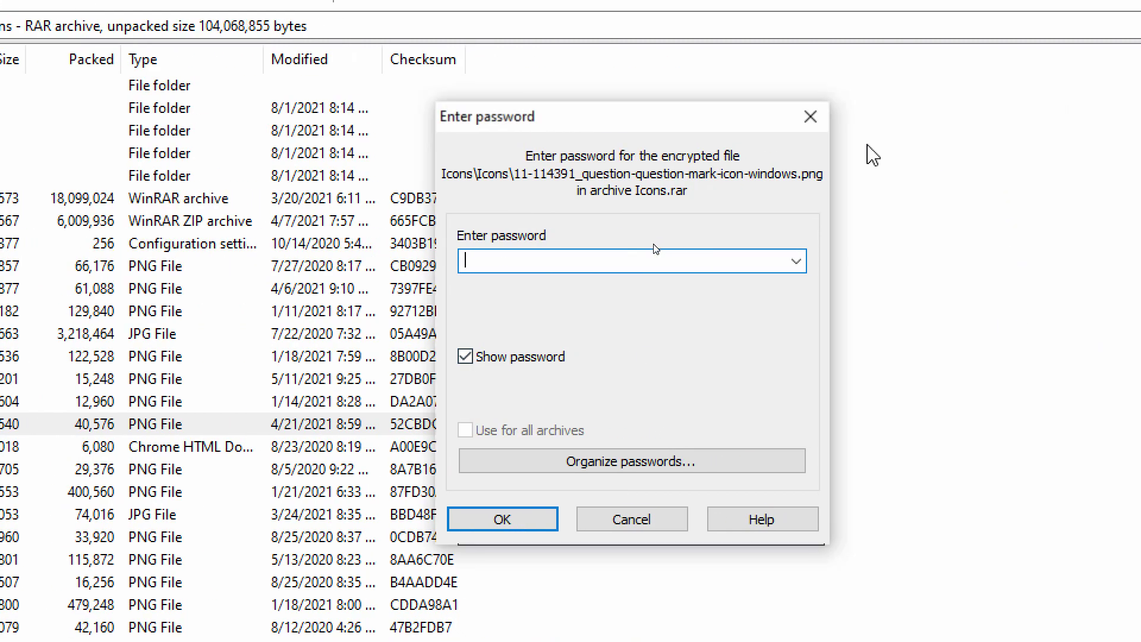
key(Return)
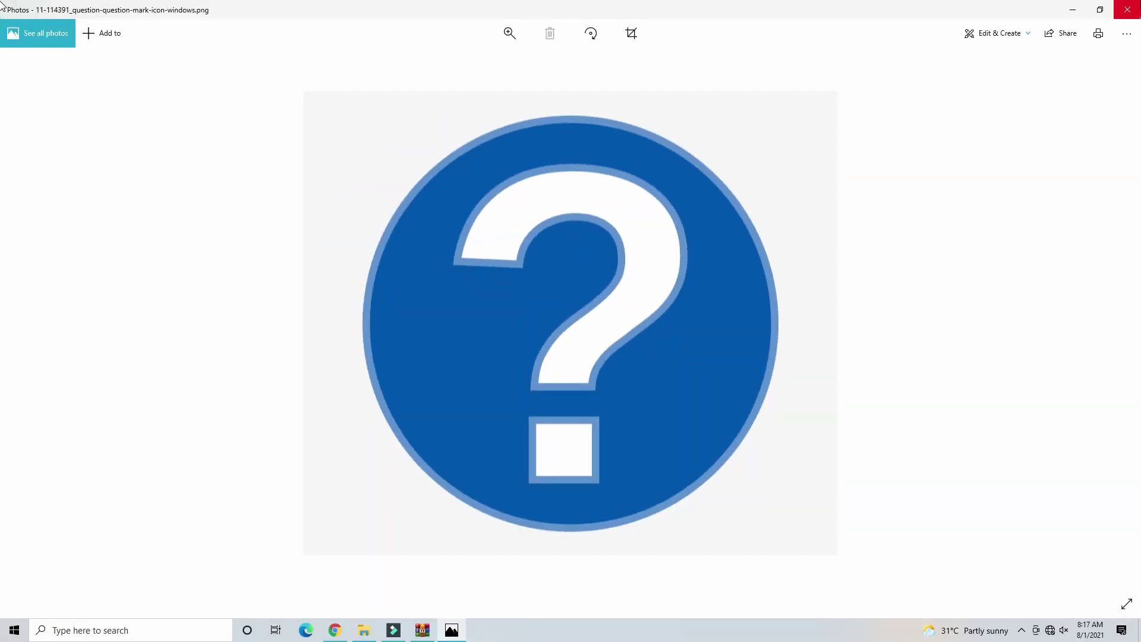
click(1123, 7)
double_click(291, 418)
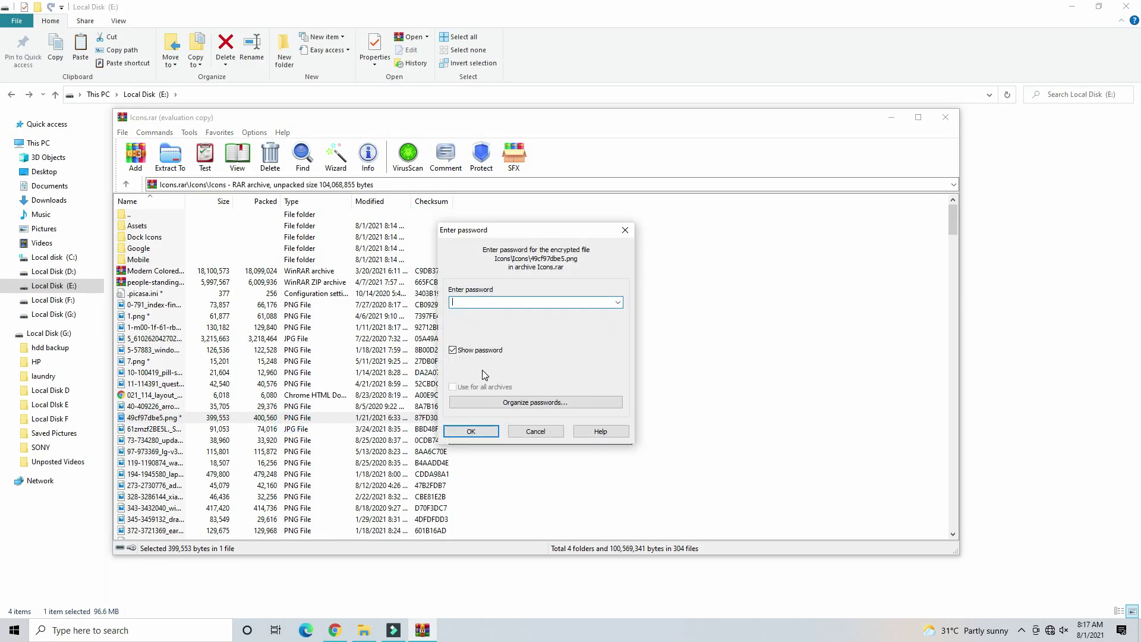
key(Return)
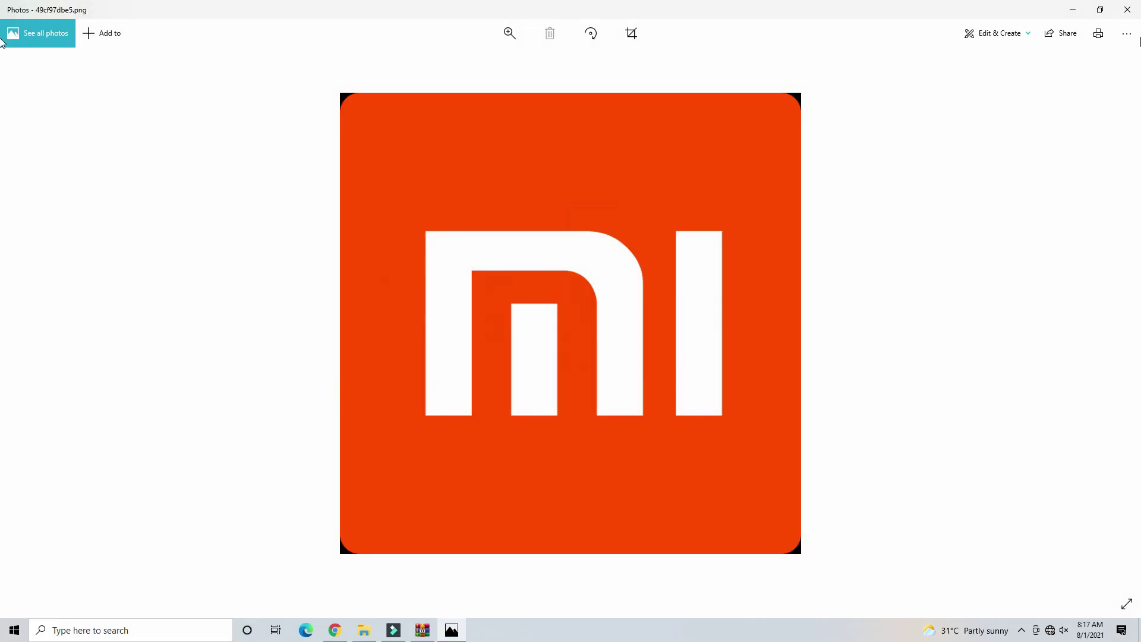
click(1124, 7)
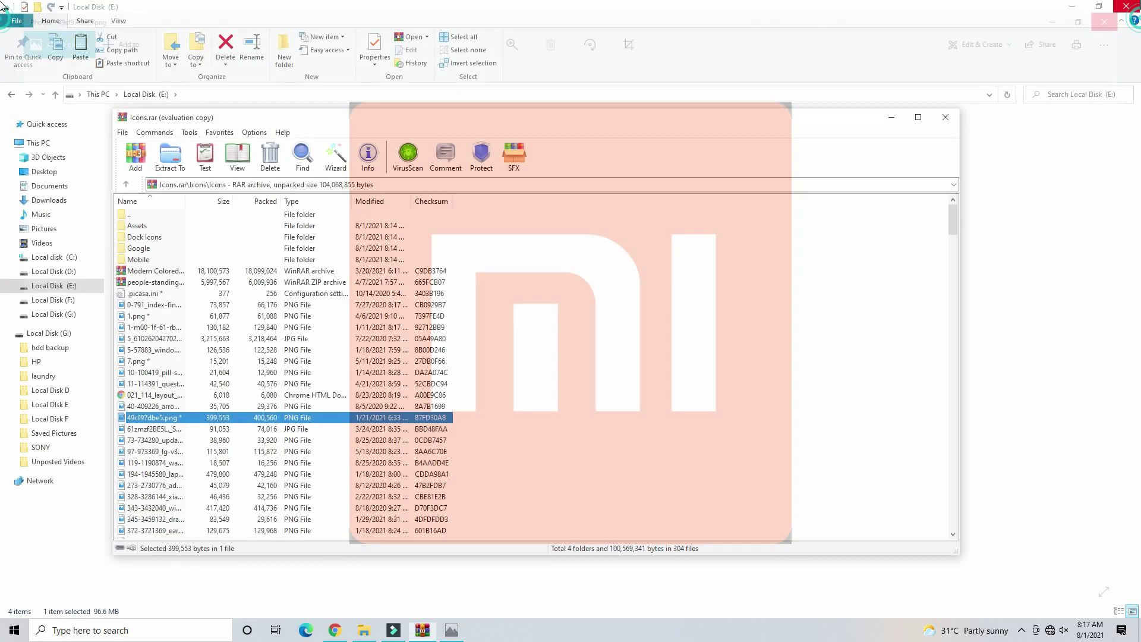
click(945, 117)
- Extract Icons.rar using its password and check the 308 items in Icons > Icons
right_click(229, 147)
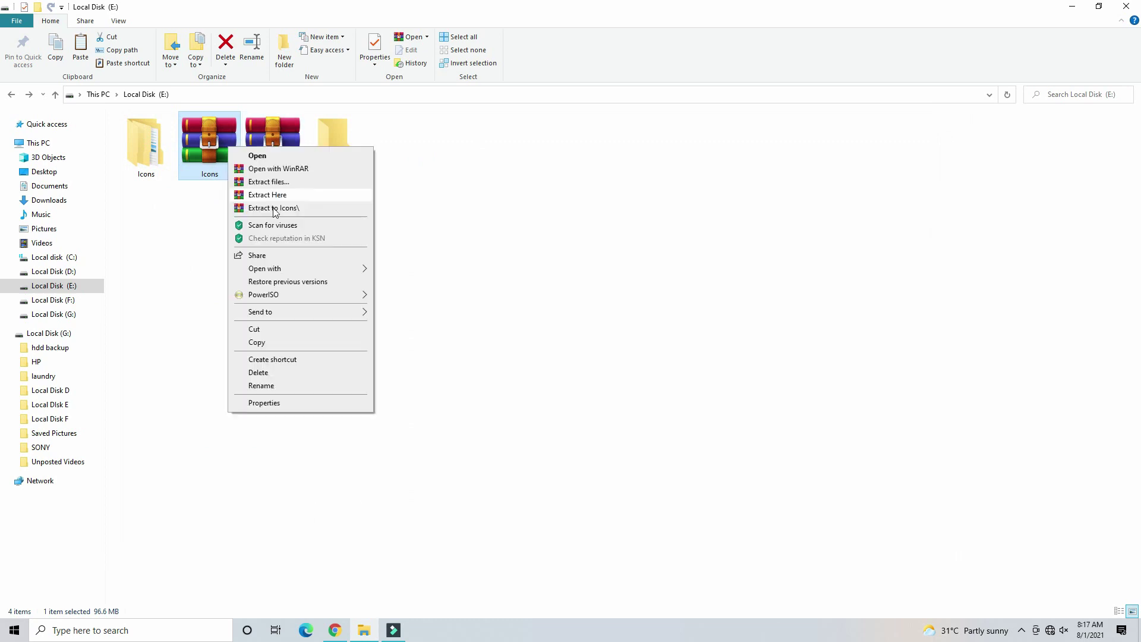
click(270, 181)
key(Return)
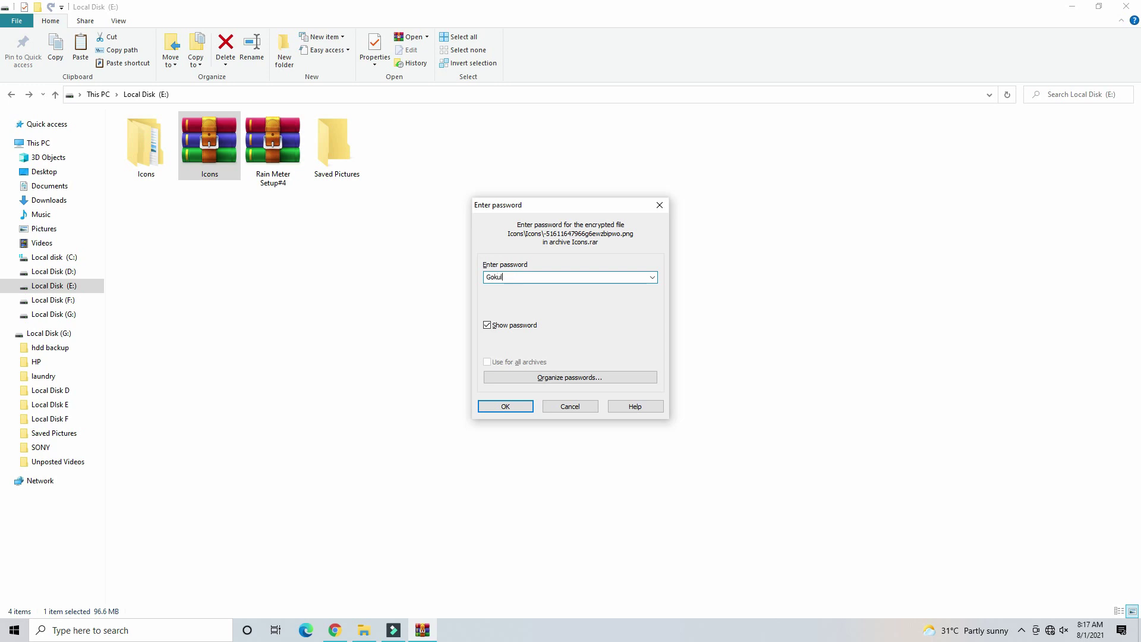
key(Return)
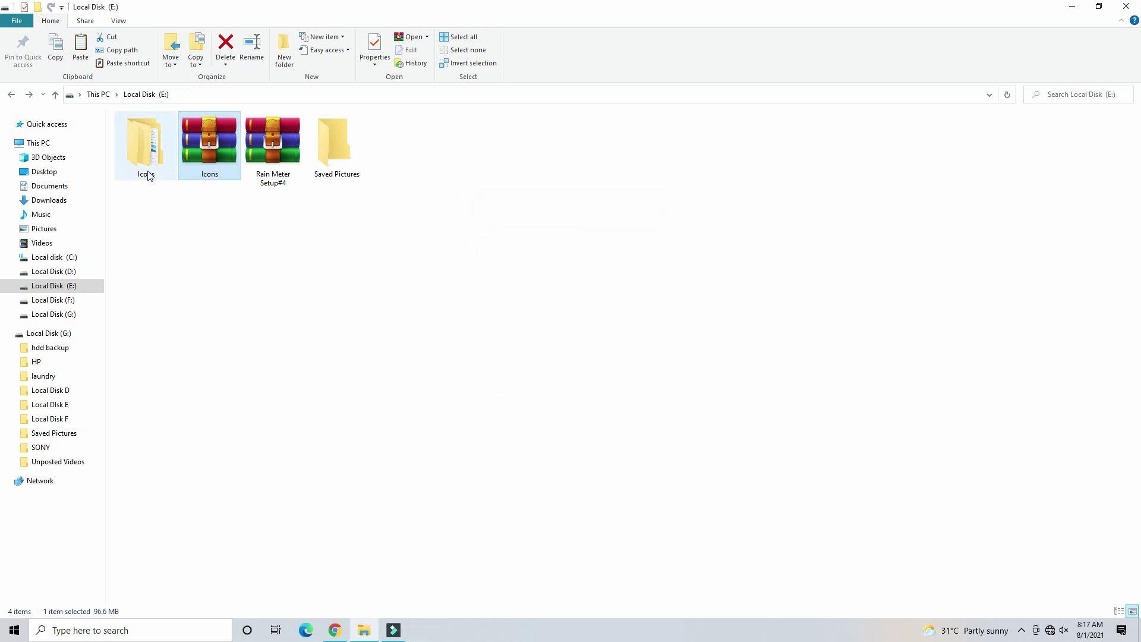
double_click(148, 175)
double_click(150, 152)
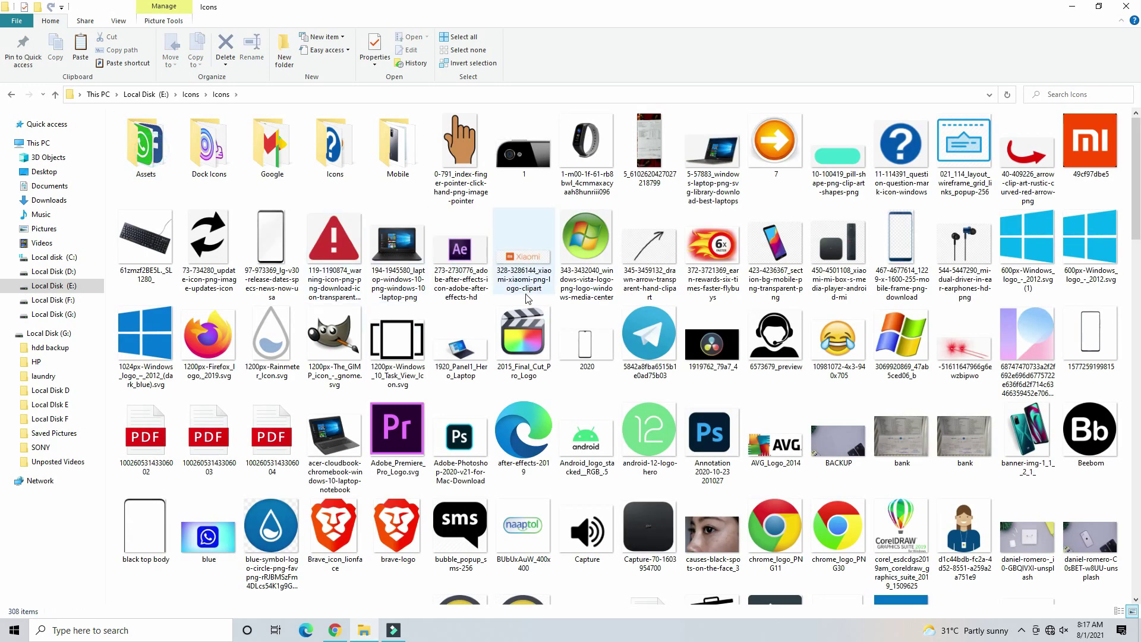
key(BackSpace)
key(BackSpace)
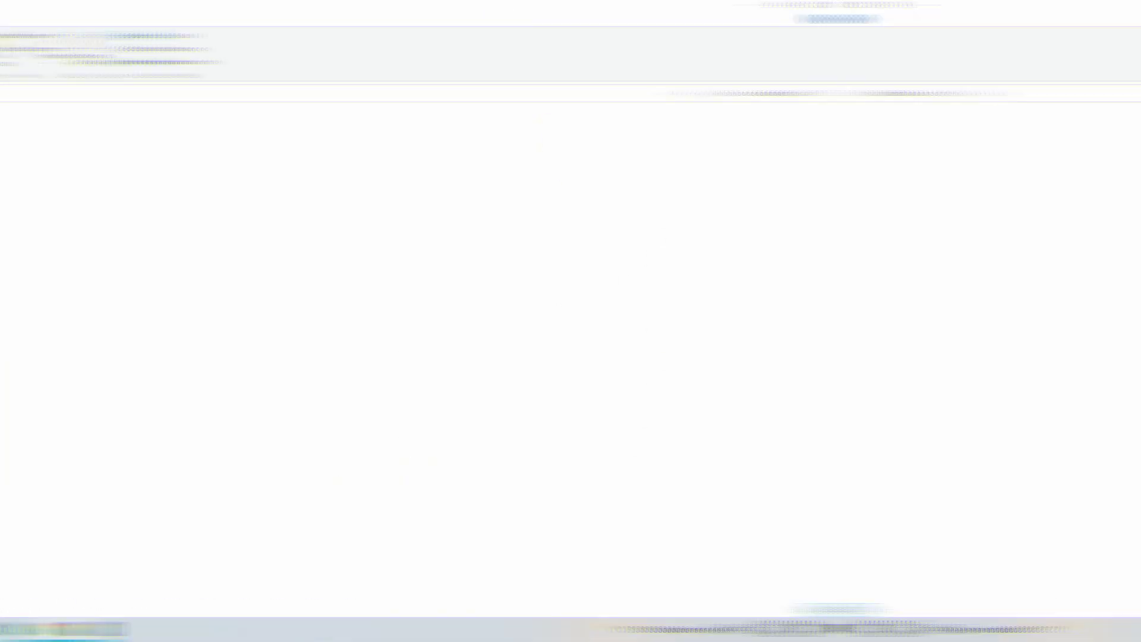
- Open Rain Meter Setup#4, enable Folder tree > Show archive folders, and go up to E:\
double_click(159, 146)
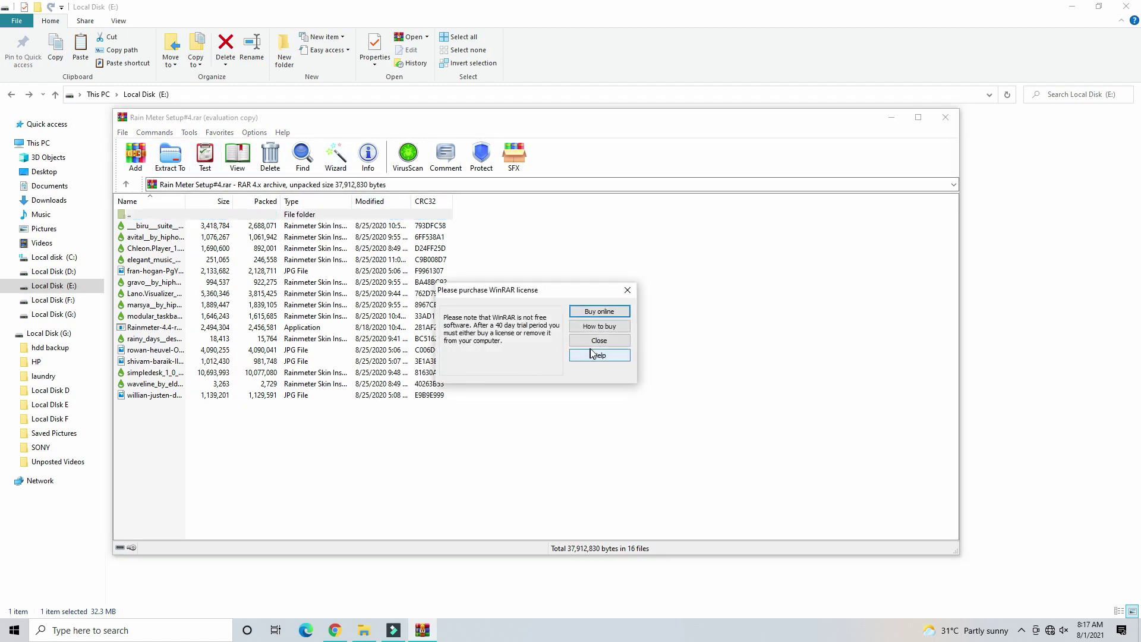
click(594, 341)
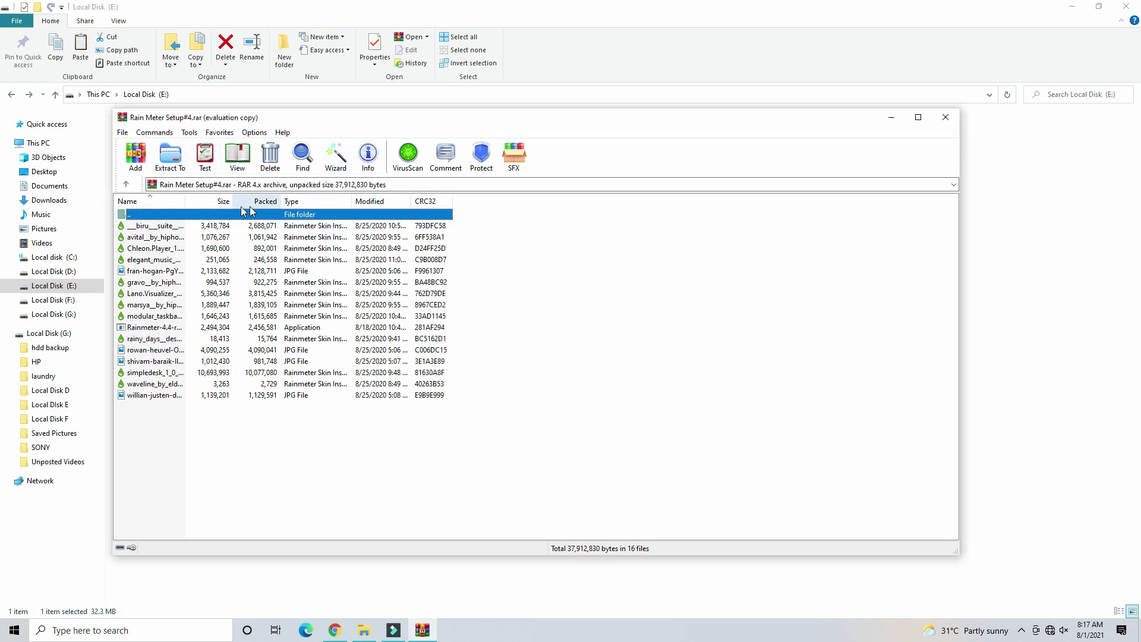
click(253, 133)
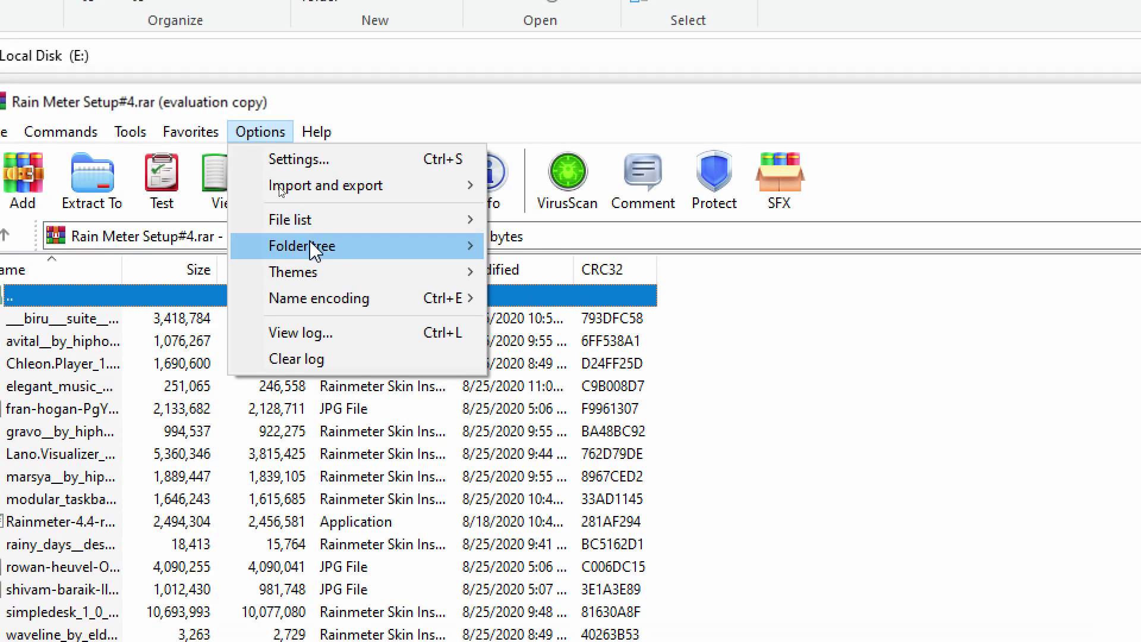
mouse_move(315, 247)
click(538, 271)
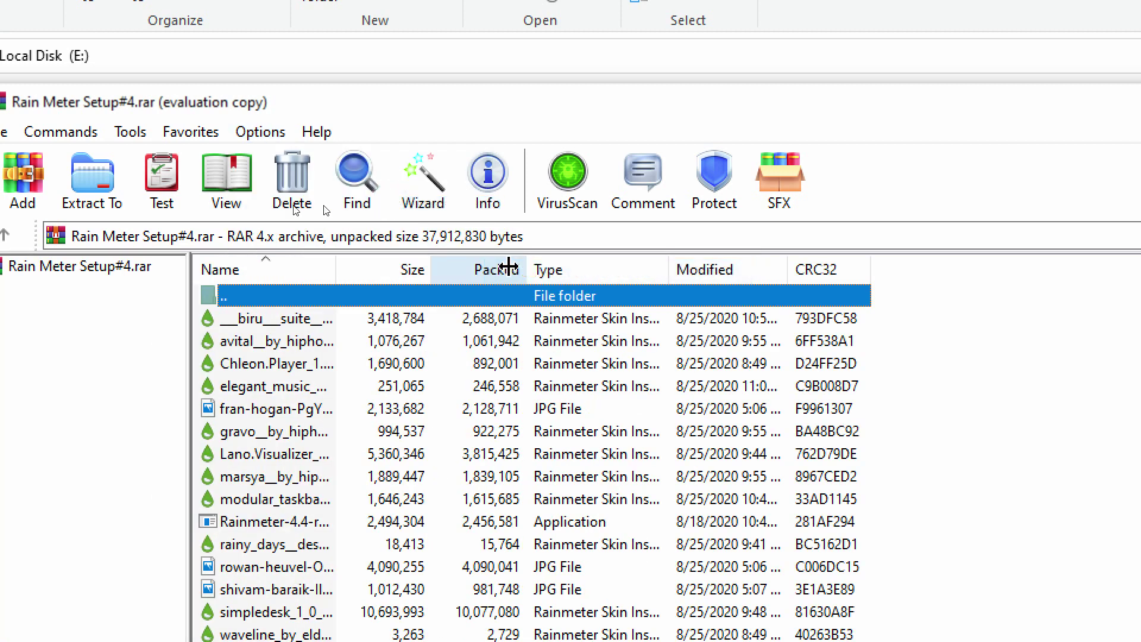
click(5, 234)
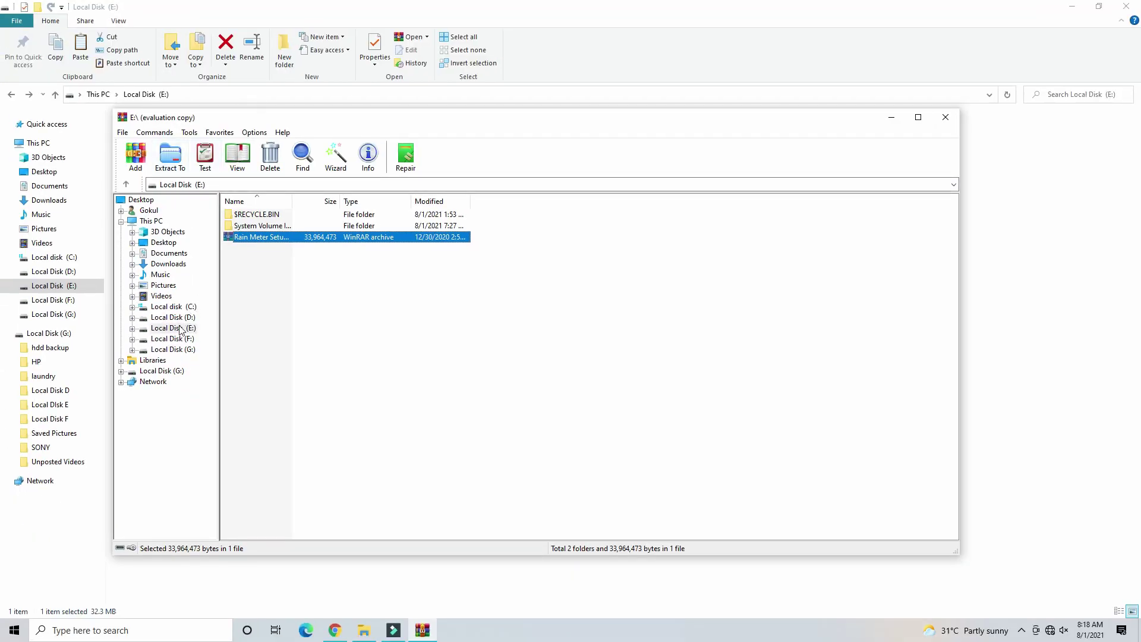
- Browse drives D:, E: and F: to F:\Youtube\Background Music, then the Icons folder
click(181, 317)
click(173, 350)
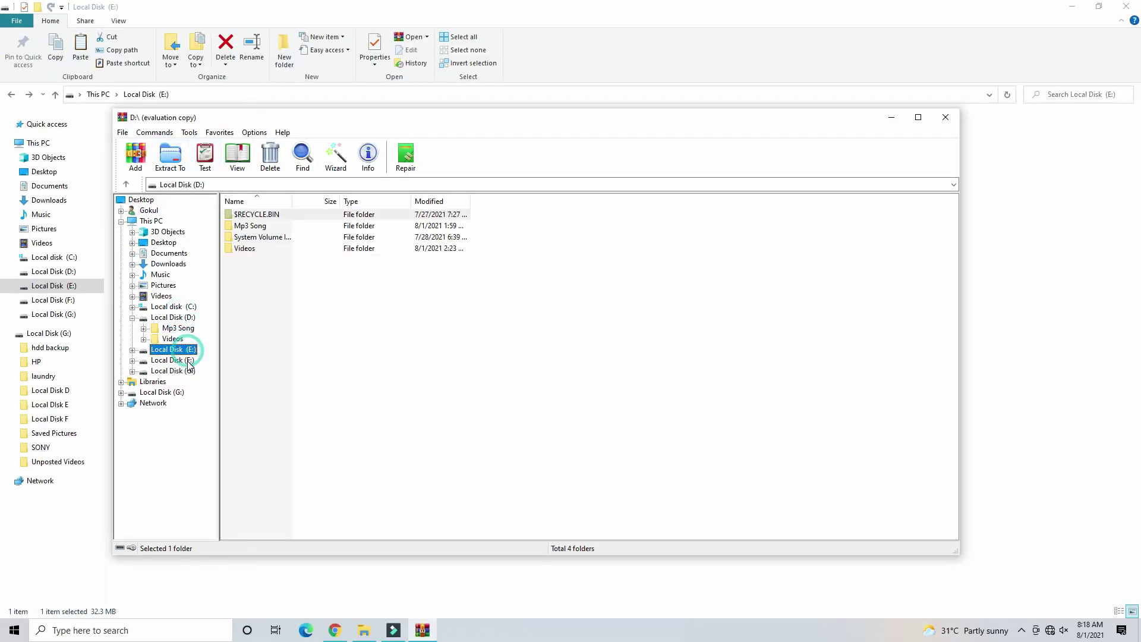
click(172, 360)
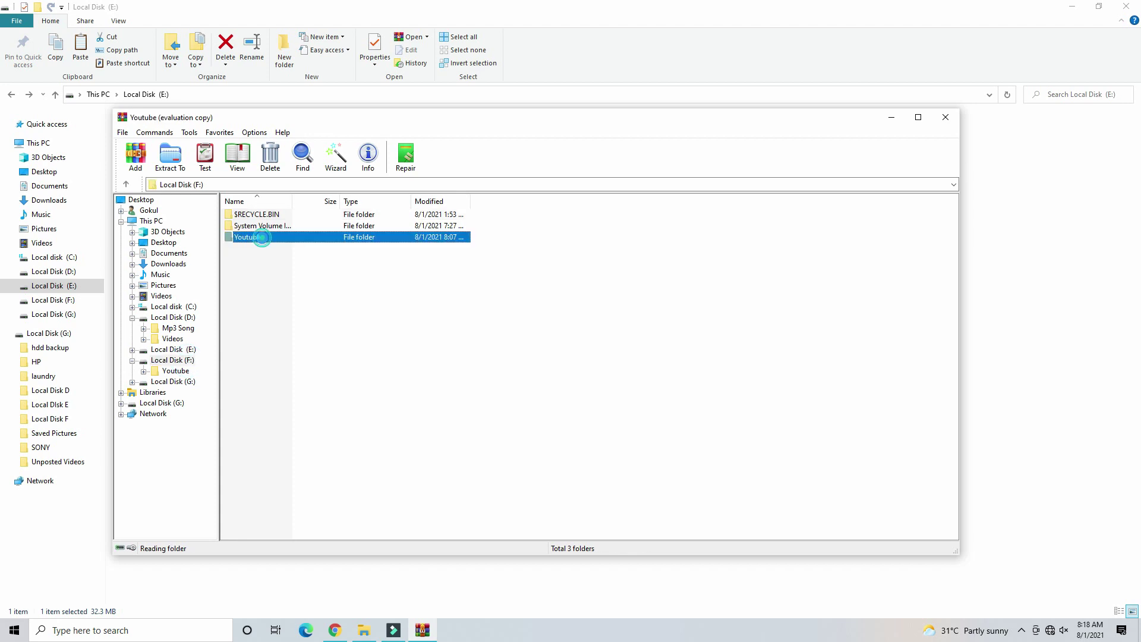
double_click(263, 239)
double_click(310, 283)
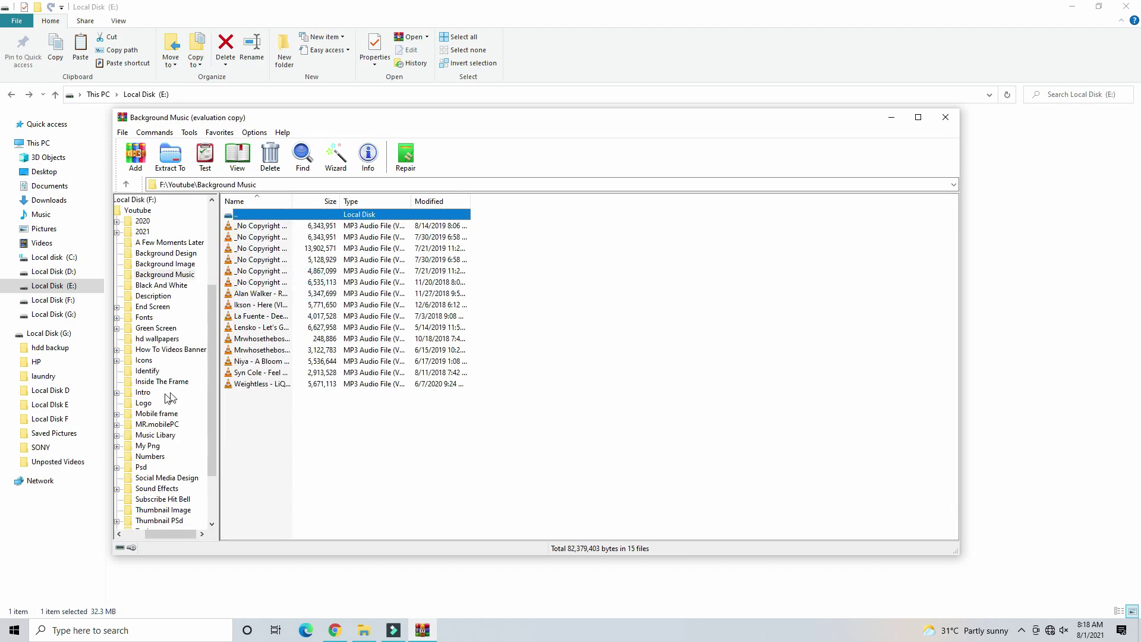
click(144, 360)
- Try Extract To on a plain JPG and dismiss the 'No archives found' warning
click(243, 315)
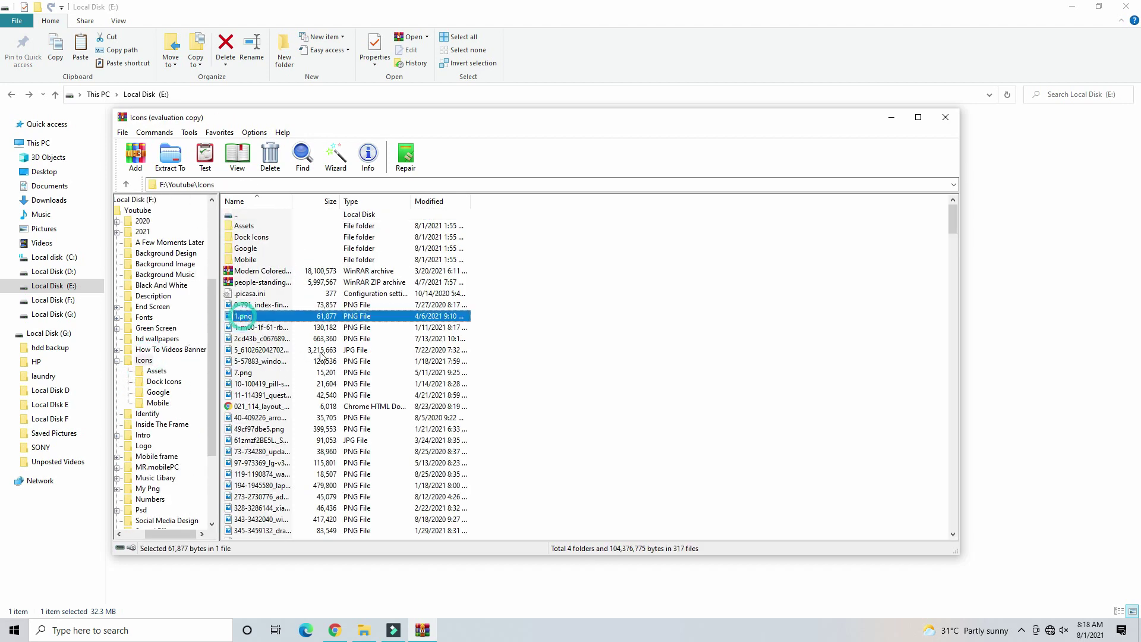
double_click(320, 351)
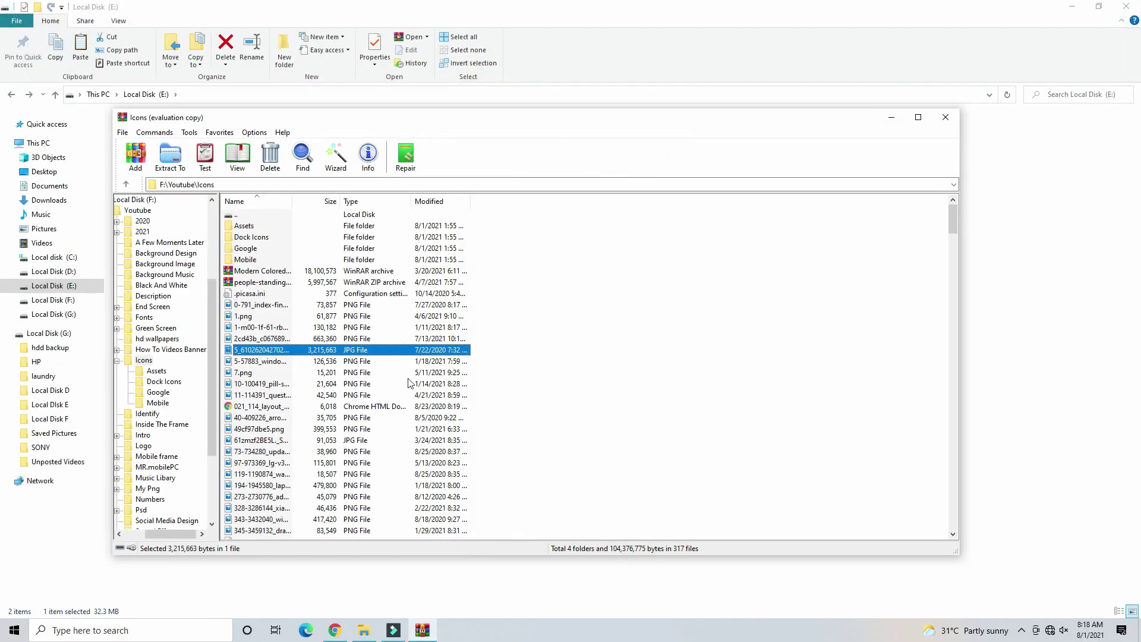
scroll(468, 359, down, 4)
scroll(484, 360, up, 4)
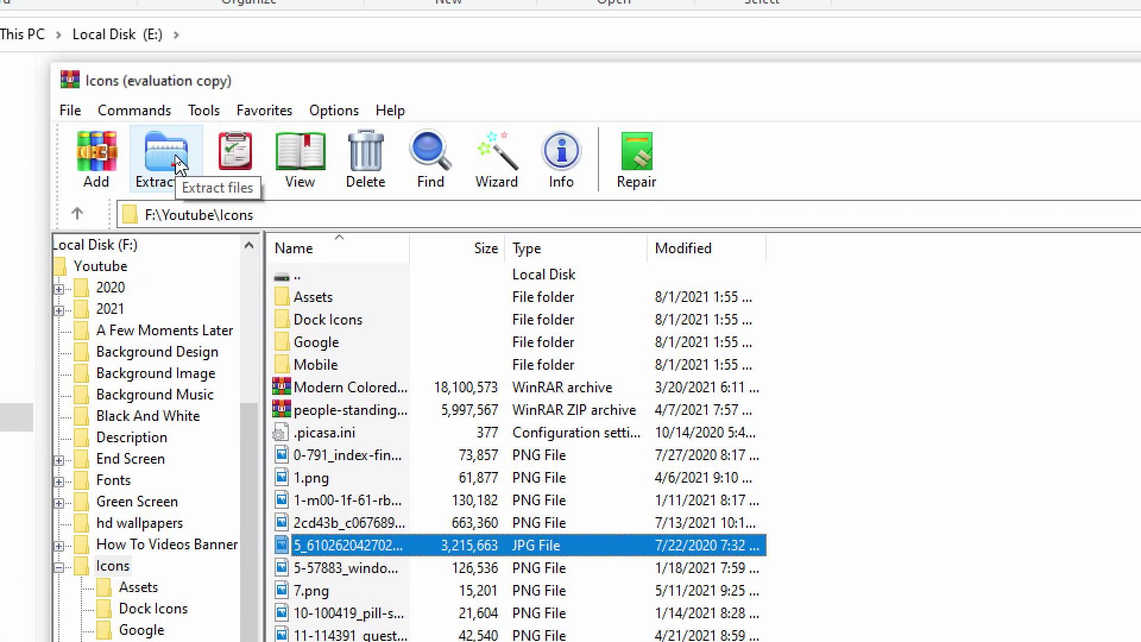
click(175, 156)
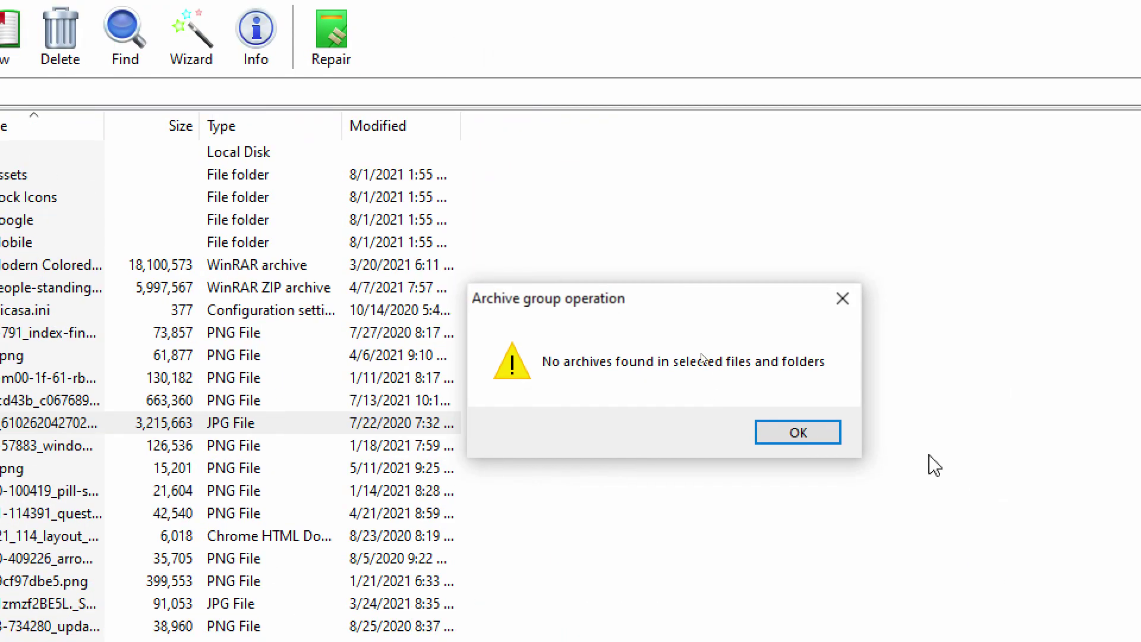
click(1110, 557)
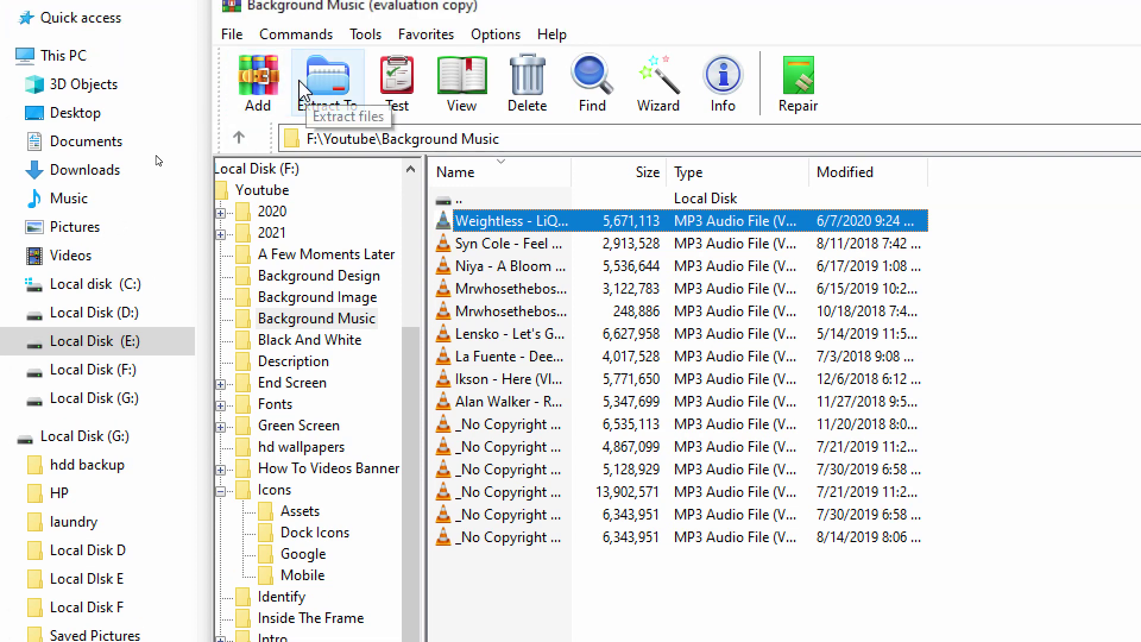
- Pack the Weightless MP3 into a RAR archive and extract it into a Weightless folder
click(256, 82)
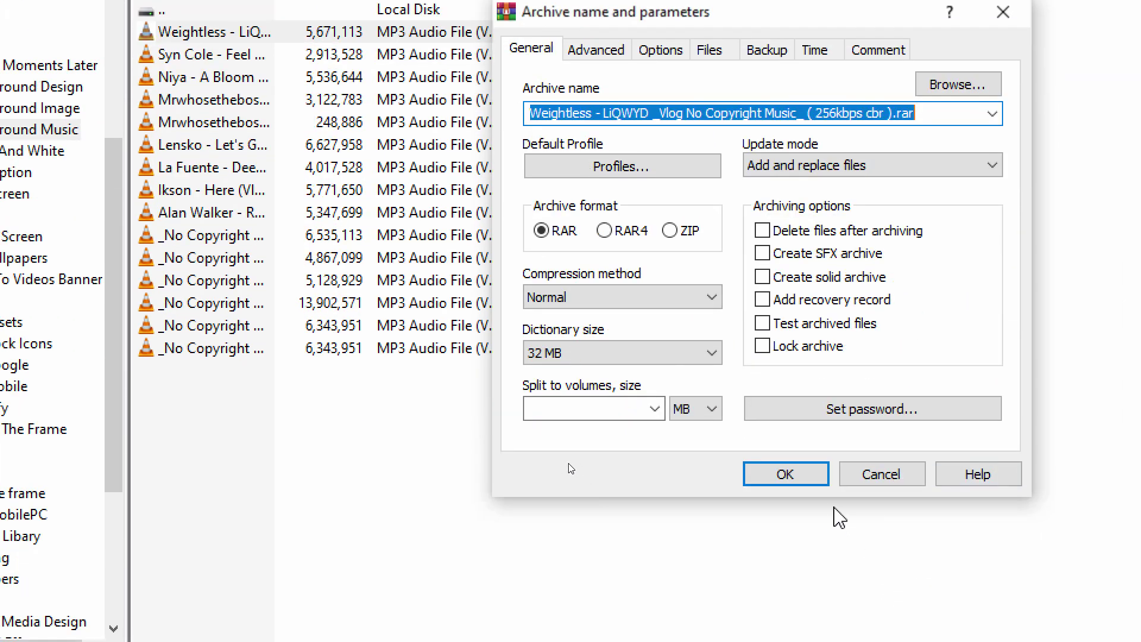
click(799, 559)
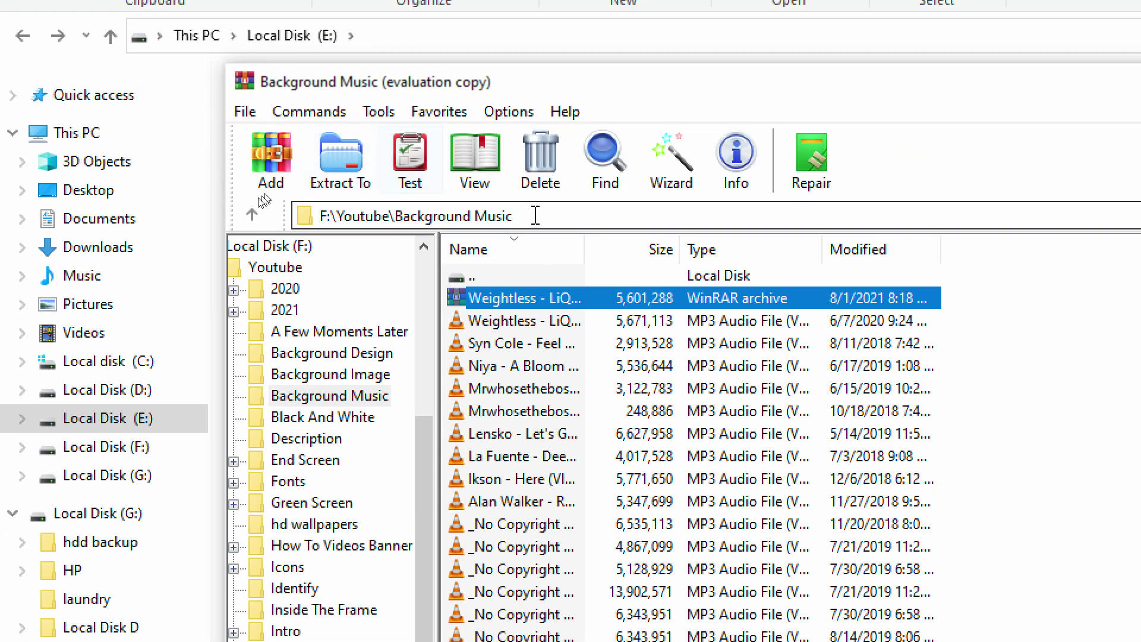
click(333, 160)
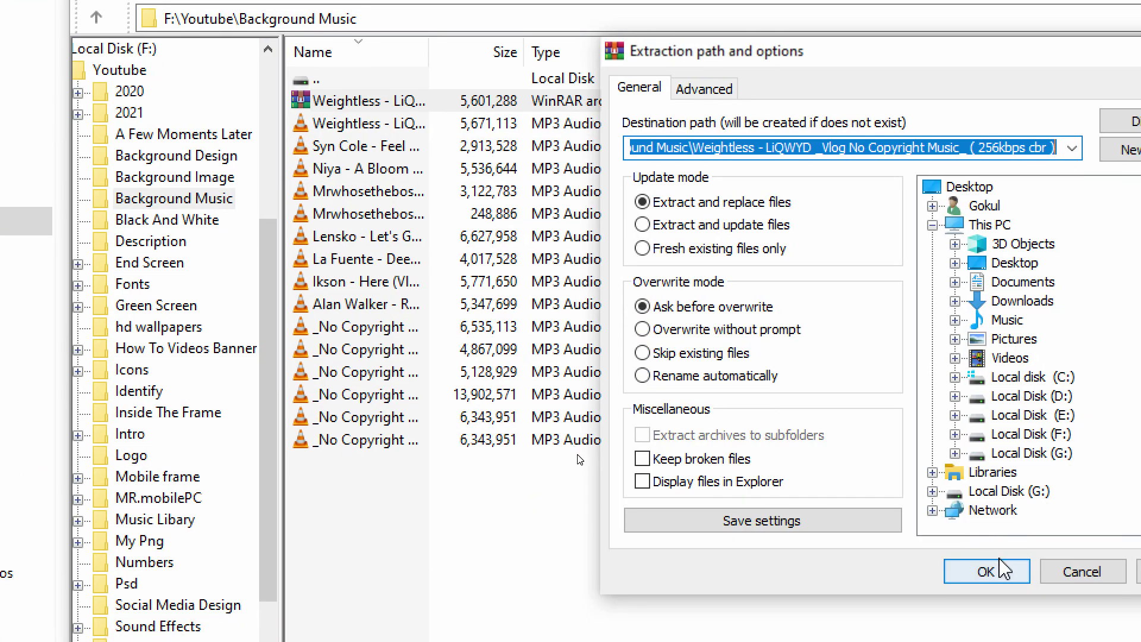
click(999, 637)
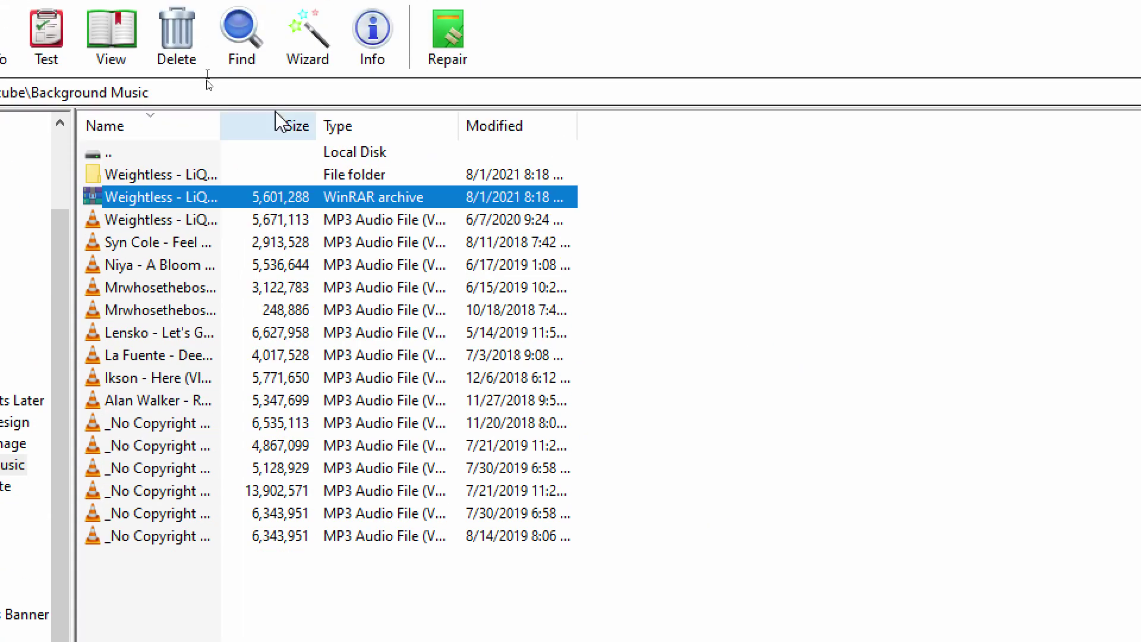
- Browse the Options menu without changing anything, then close WinRAR
click(192, 38)
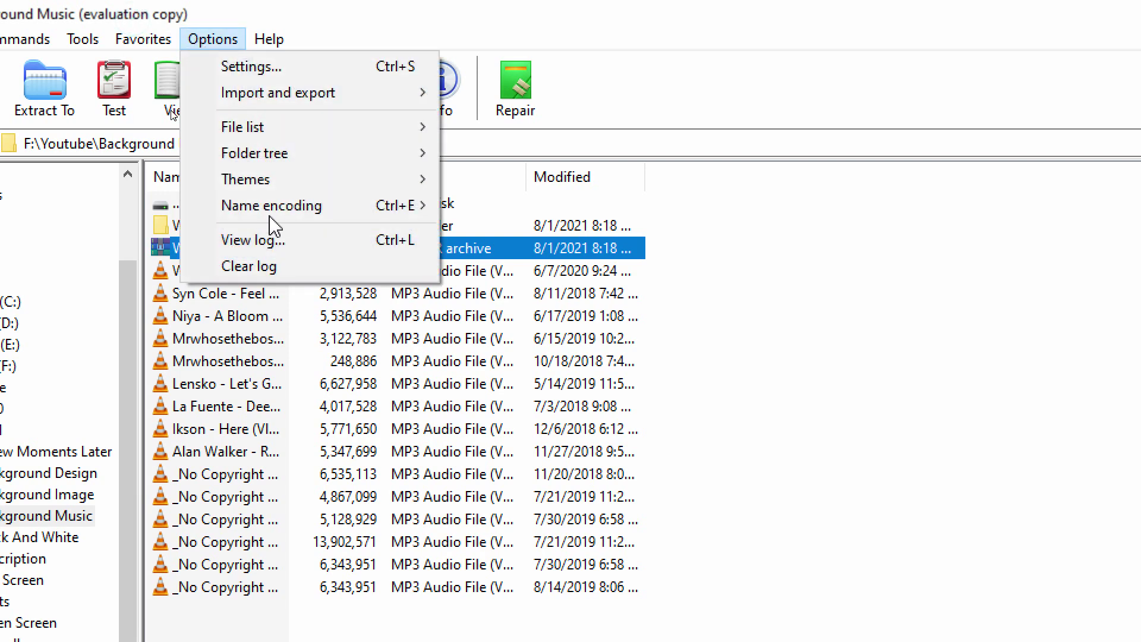
mouse_move(280, 164)
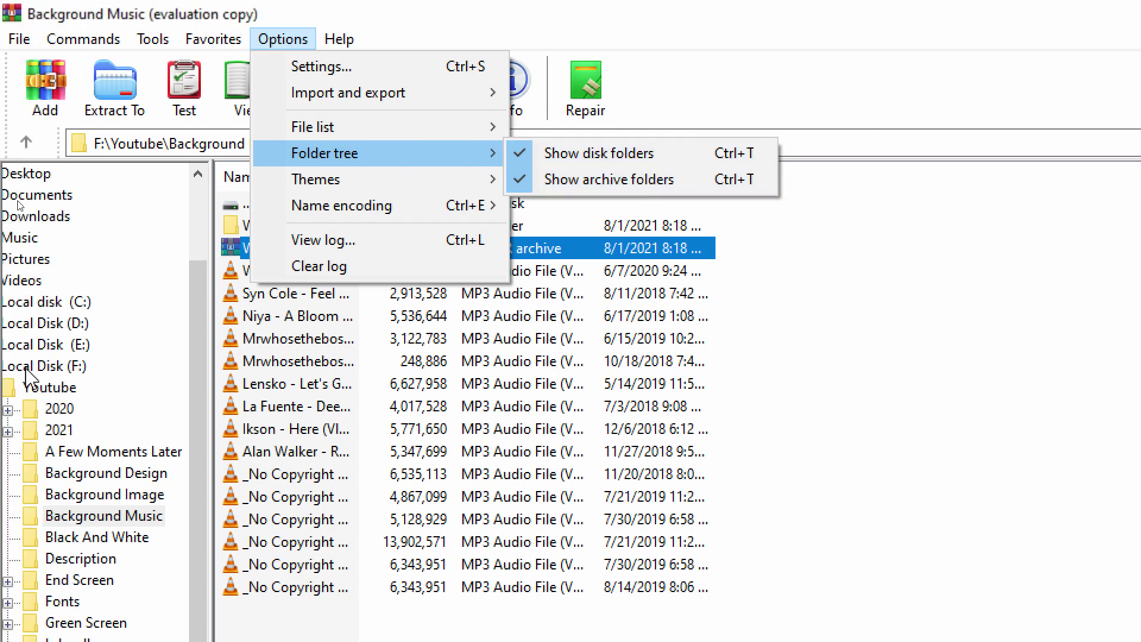
click(386, 47)
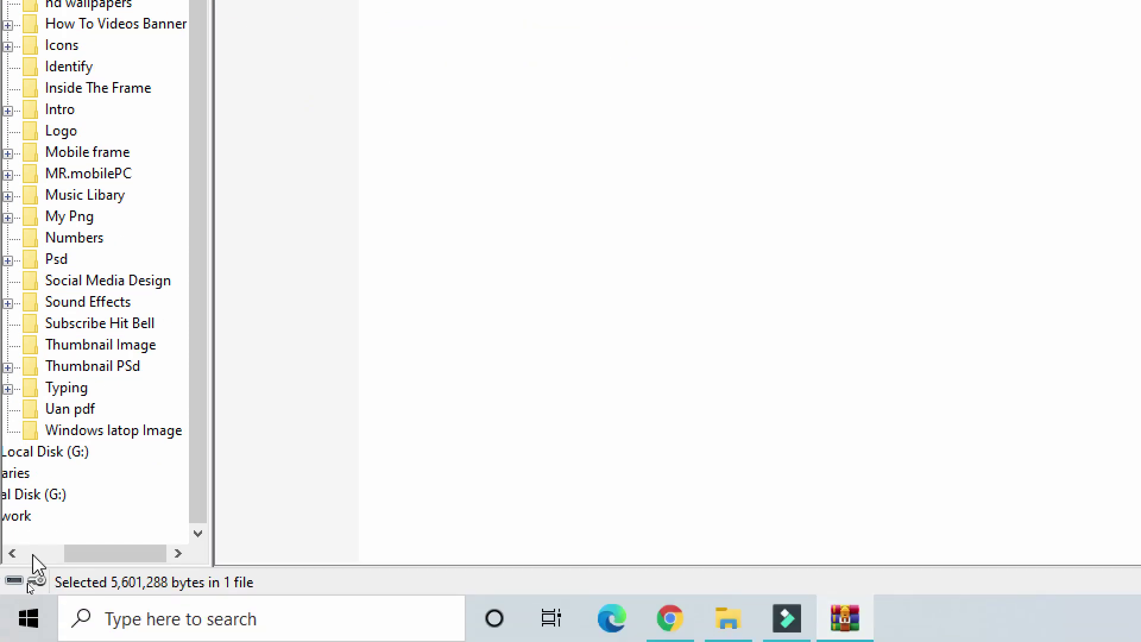
drag(107, 566, 3, 569)
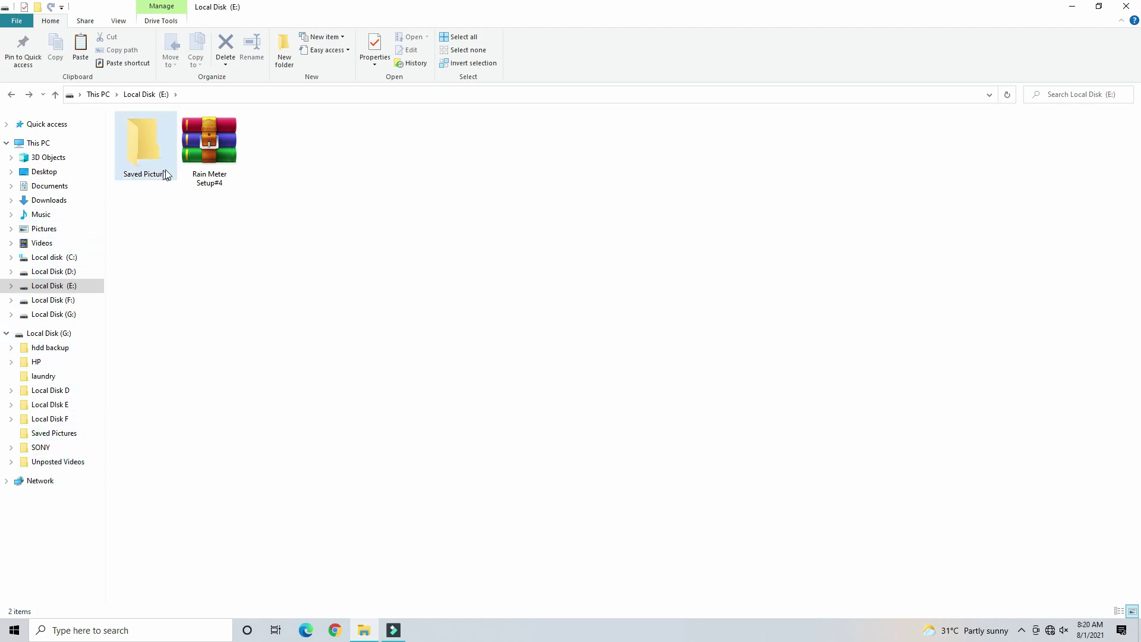
- Open the Rain Meter Setup#4 archive and run an integrity test on it
double_click(182, 165)
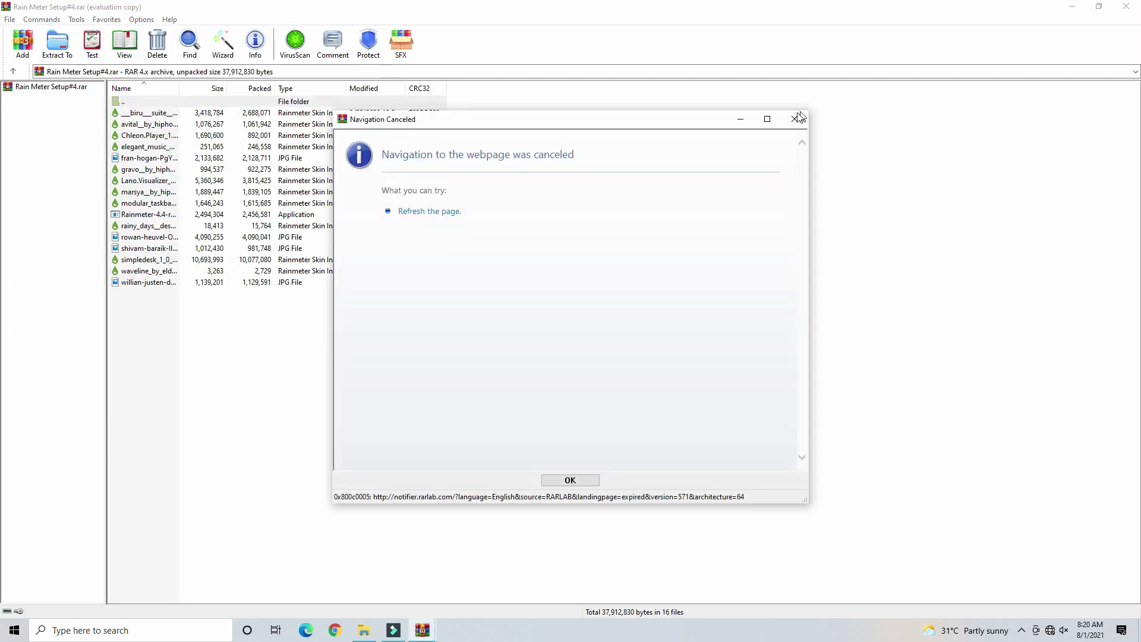
click(795, 113)
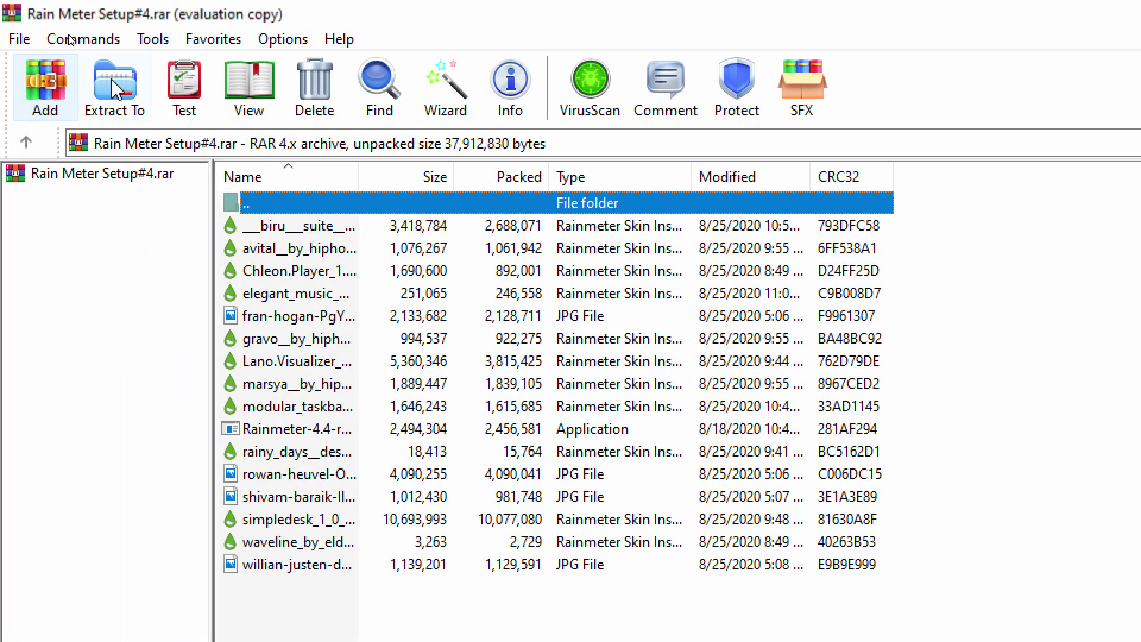
click(184, 95)
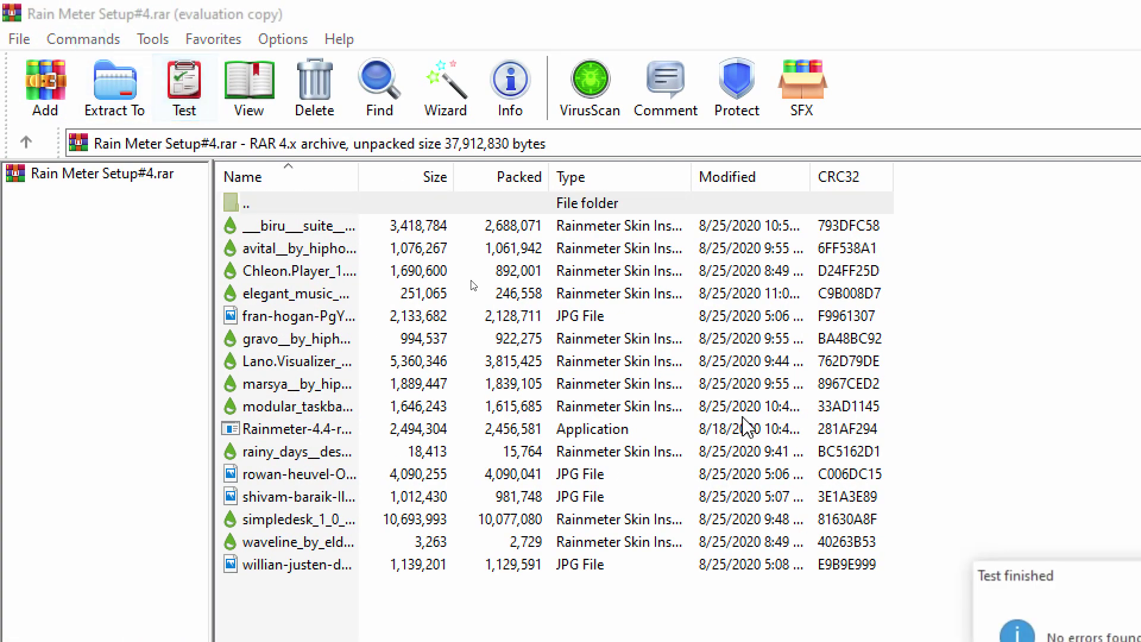
click(565, 238)
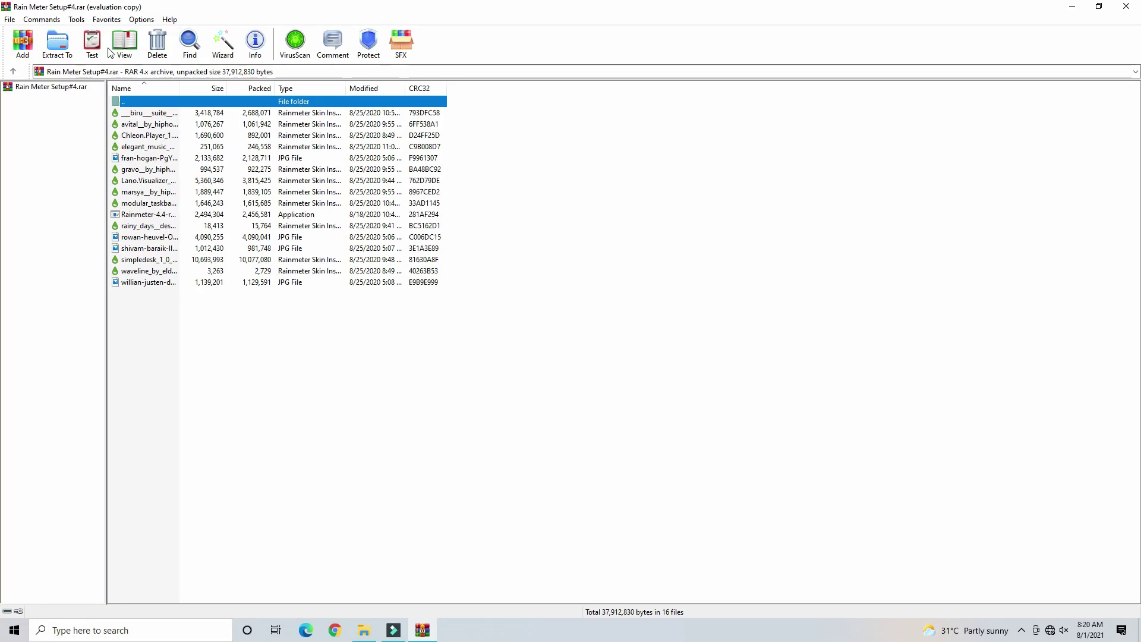
- Retest the archive, acknowledge 'No errors found', and choose Protect
click(109, 54)
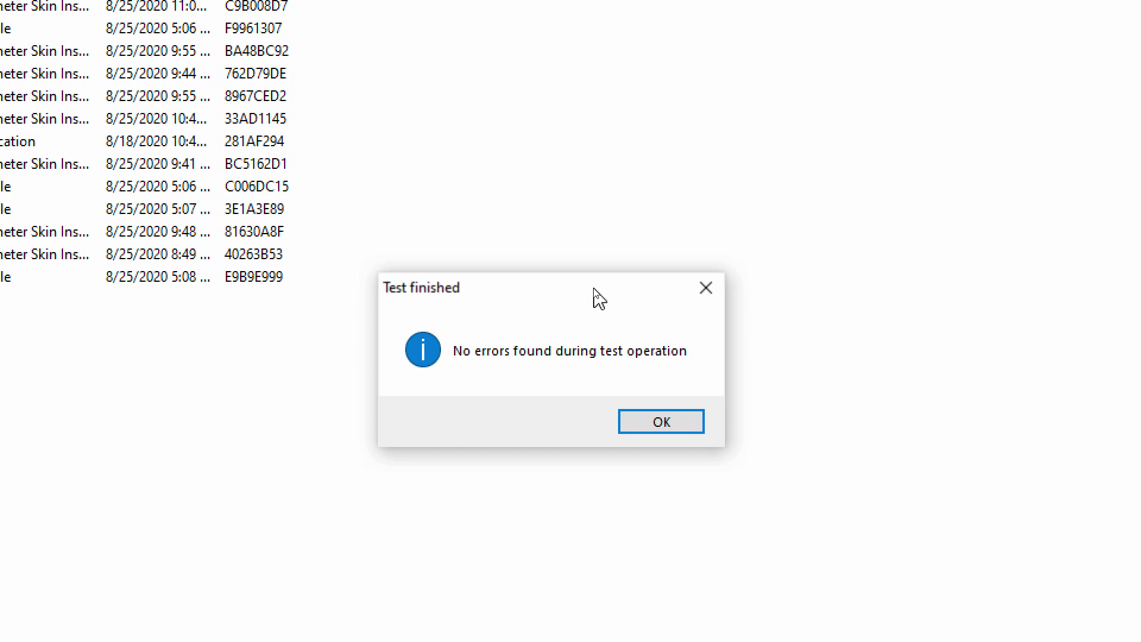
click(659, 423)
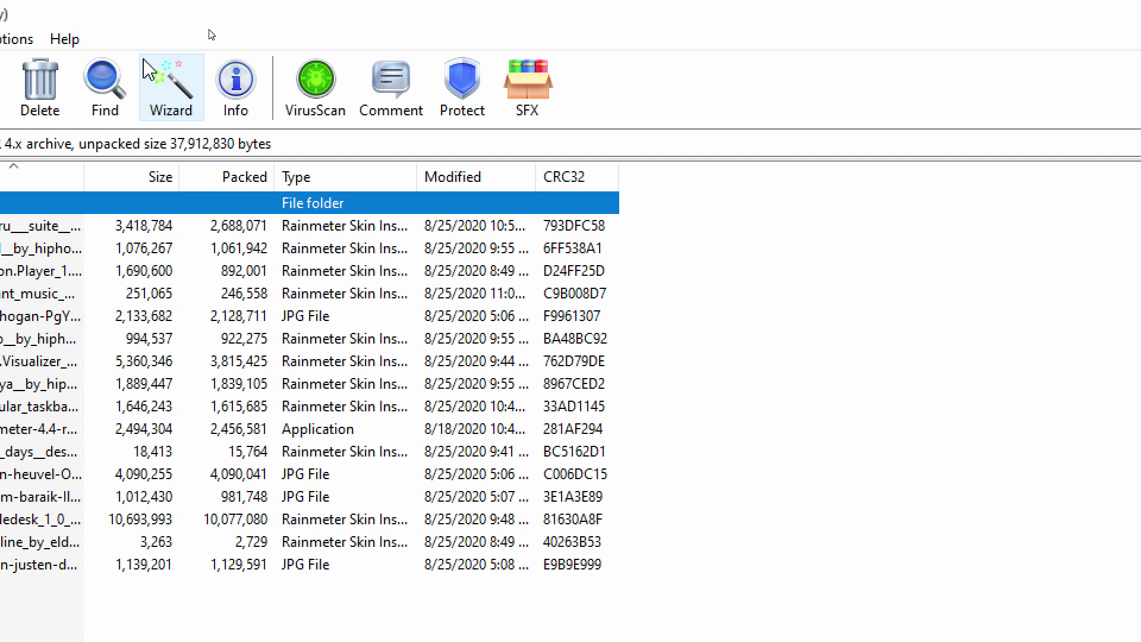
click(461, 86)
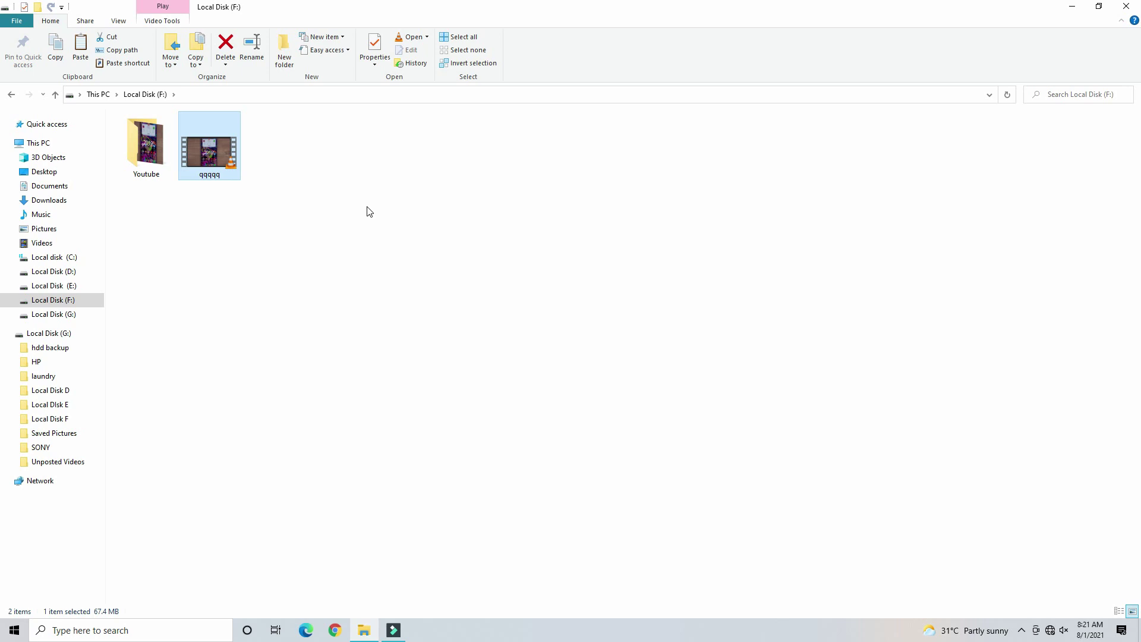
- Add the qqqqq video to qqqqq.rar with 'Split to volumes' set to 5 MB
key(Menu)
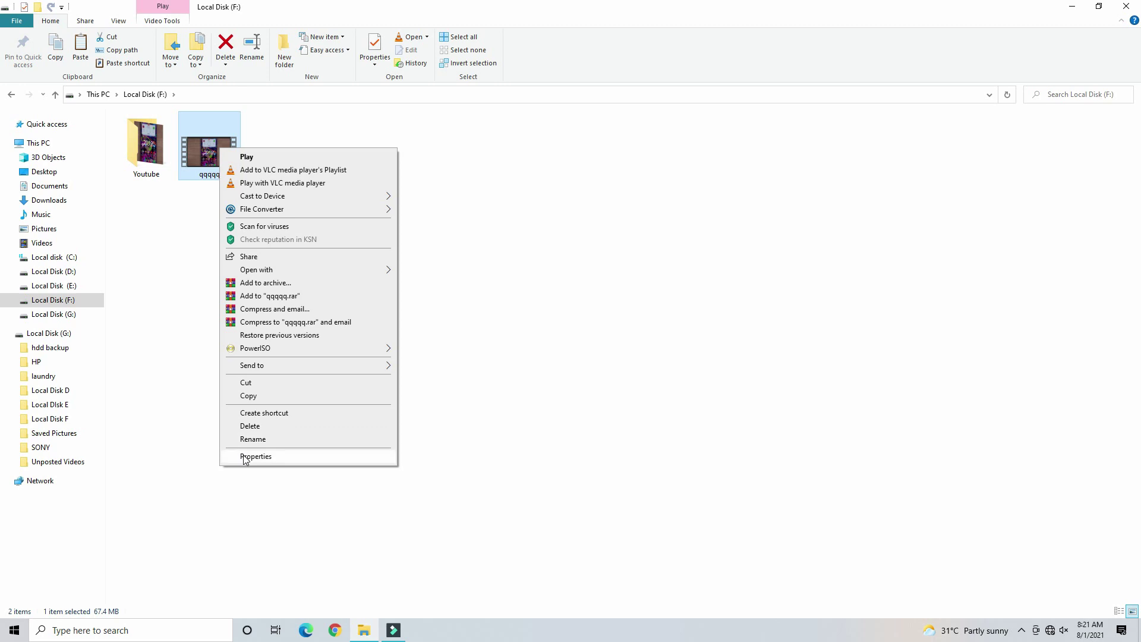
key(Escape)
right_click(224, 155)
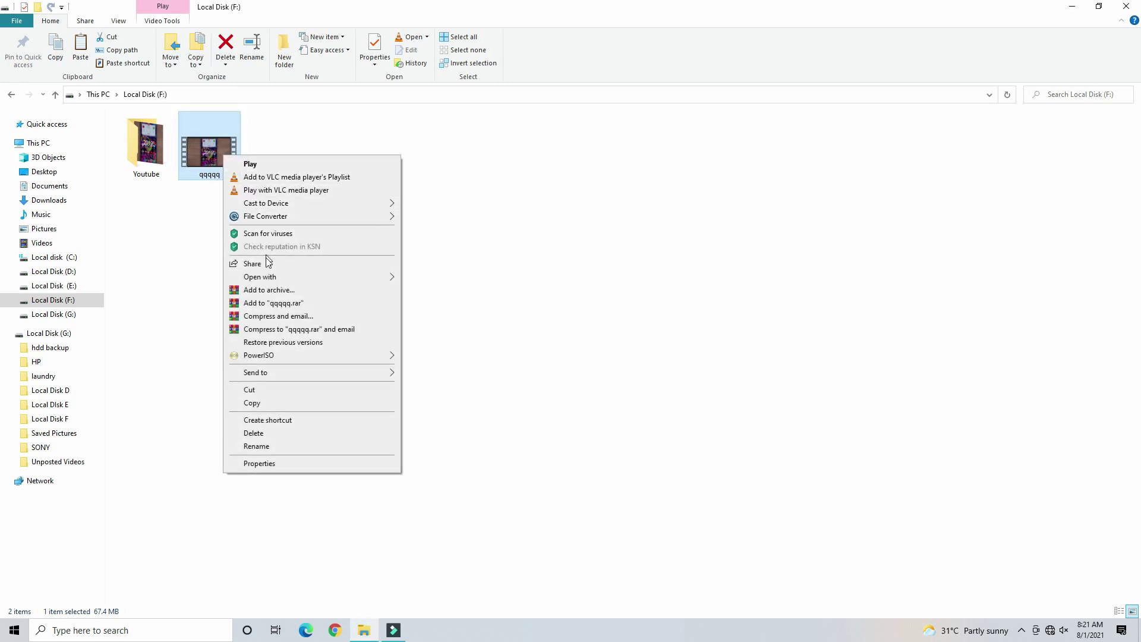
click(270, 291)
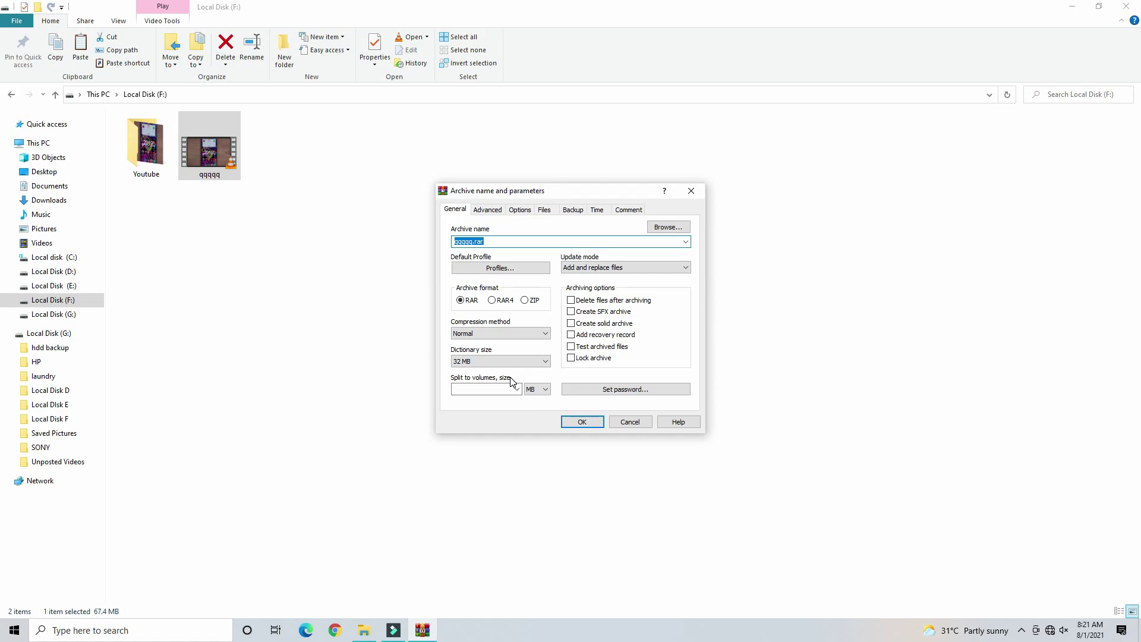
click(519, 386)
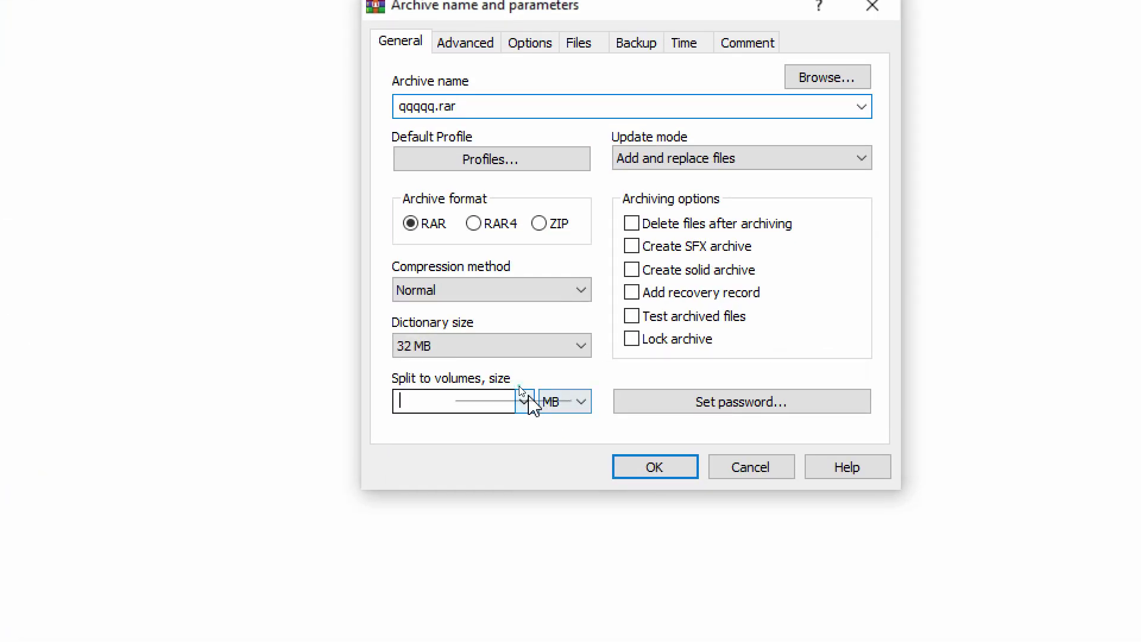
click(523, 401)
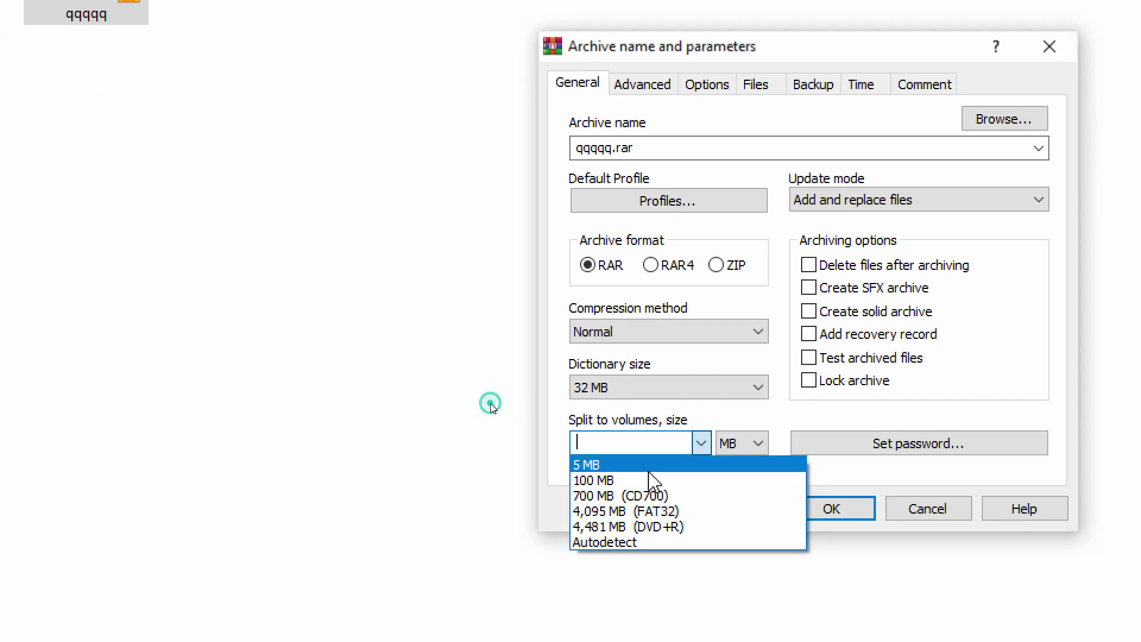
click(653, 465)
click(732, 445)
click(728, 495)
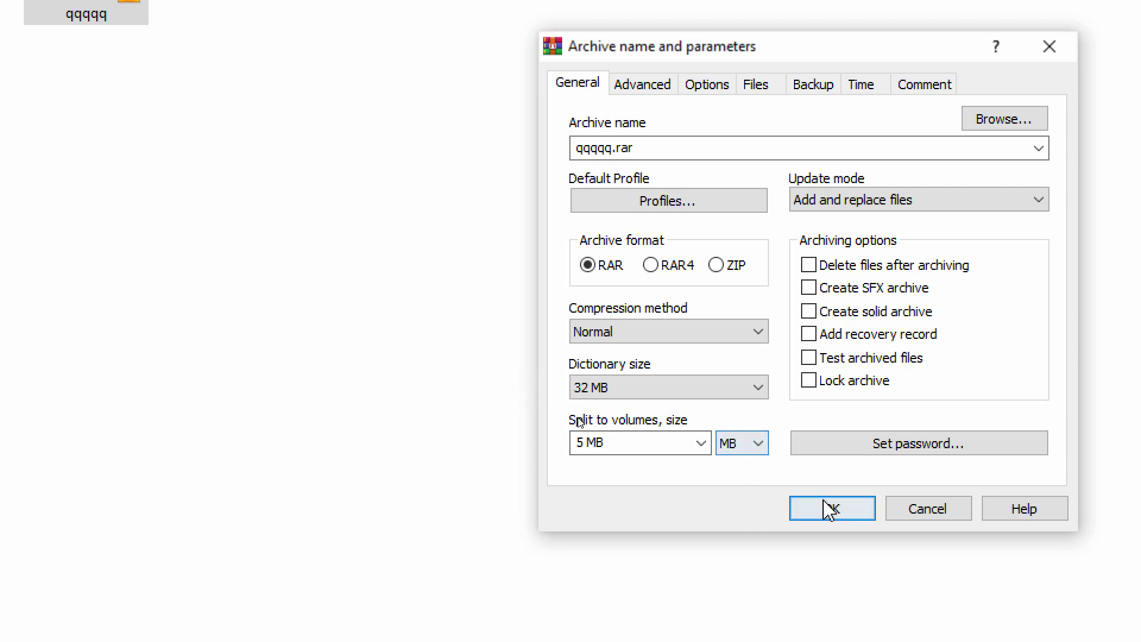
click(832, 508)
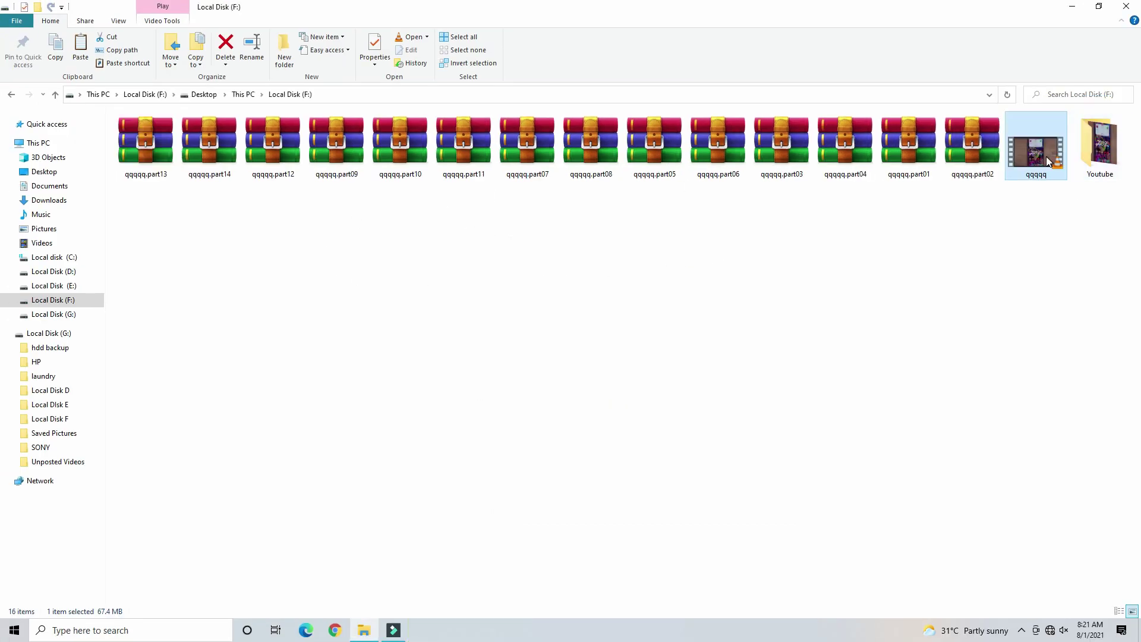
- Check the original qqqqq video's properties, confirming its 67.4 MB size
right_click(1004, 480)
click(1001, 465)
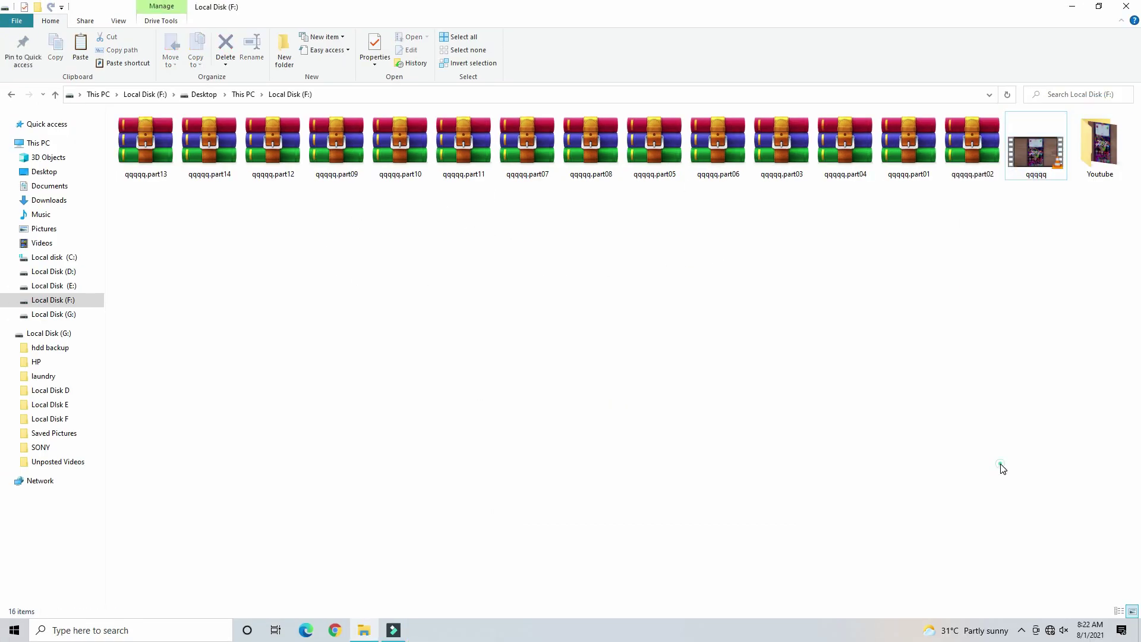
right_click(1027, 181)
right_click(1044, 171)
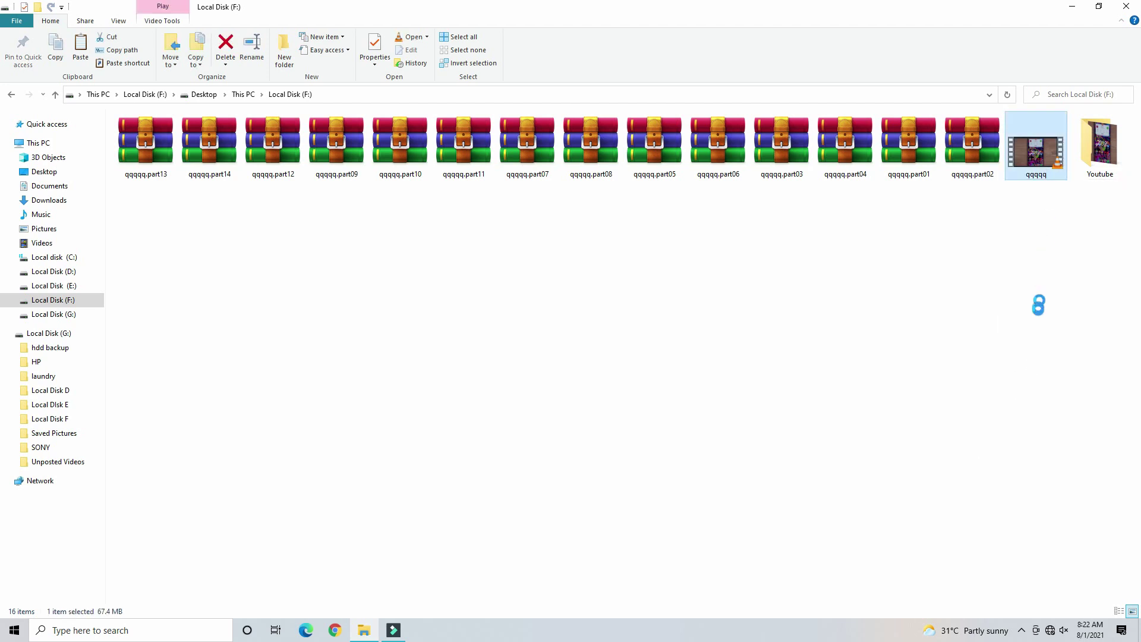
click(1001, 476)
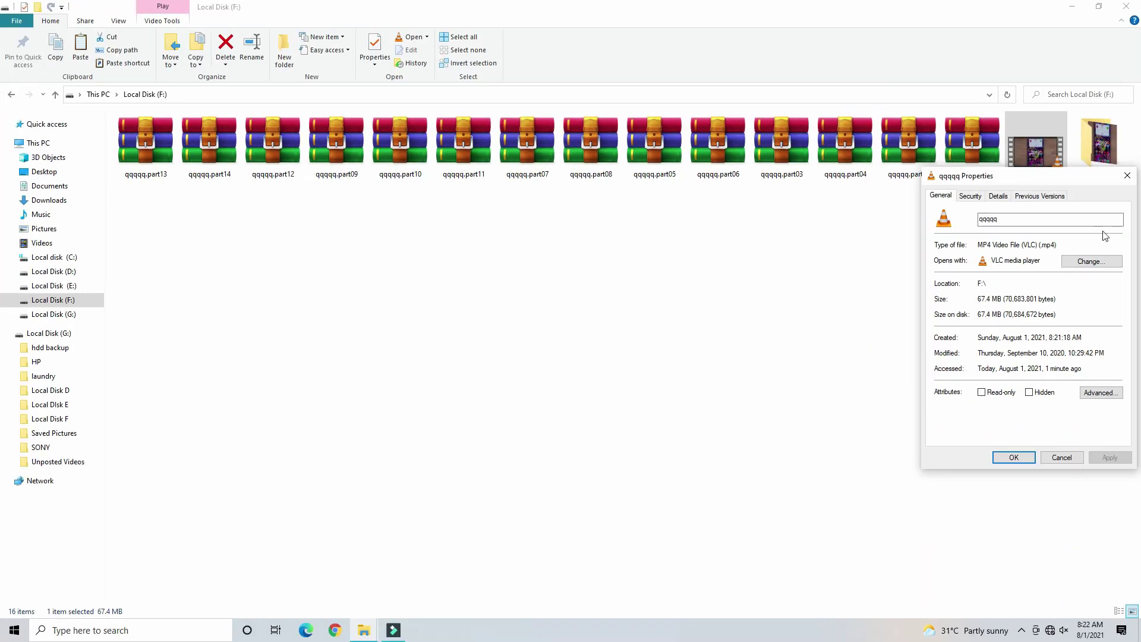
click(1127, 175)
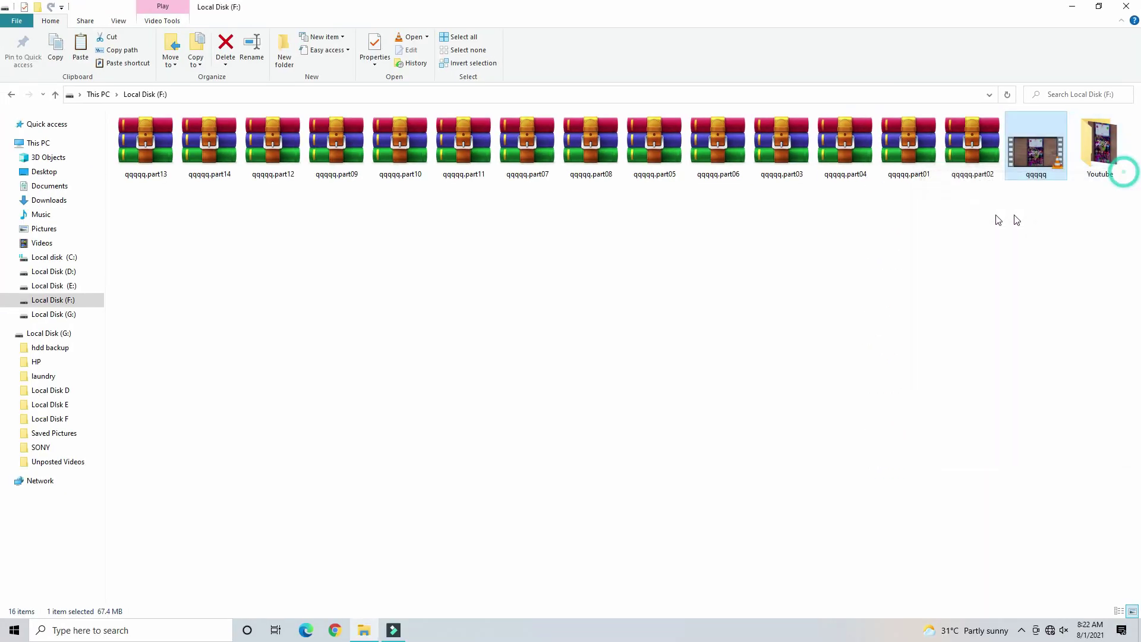
- Select all fourteen qqqqq.part01 to qqqqq.part14 archives together
drag(974, 207, 176, 173)
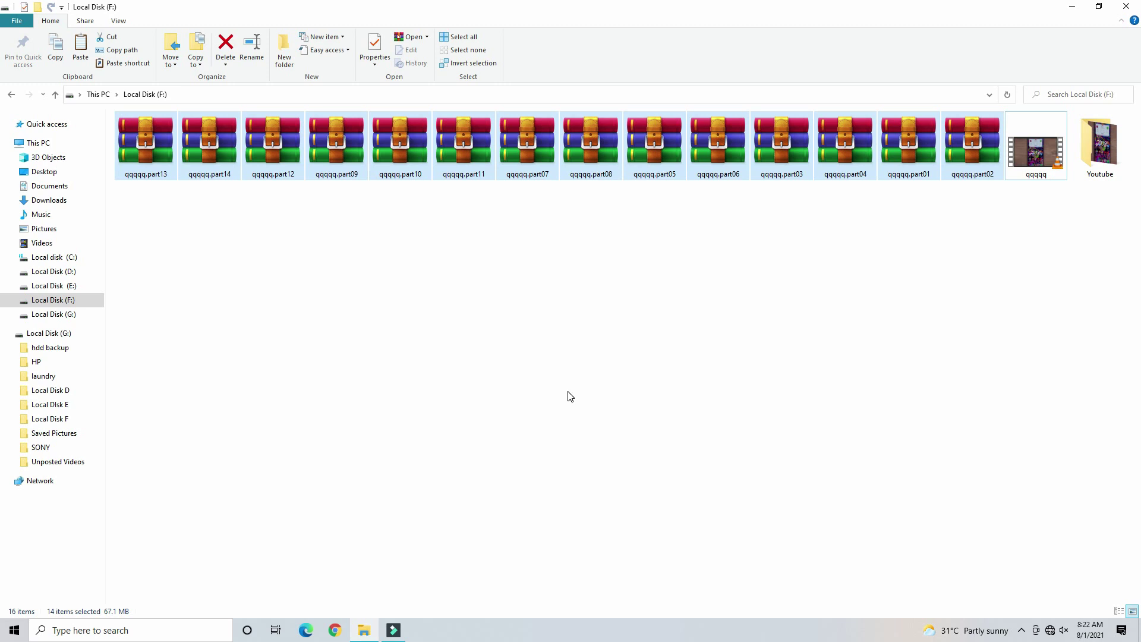
click(1023, 176)
drag(983, 189, 149, 189)
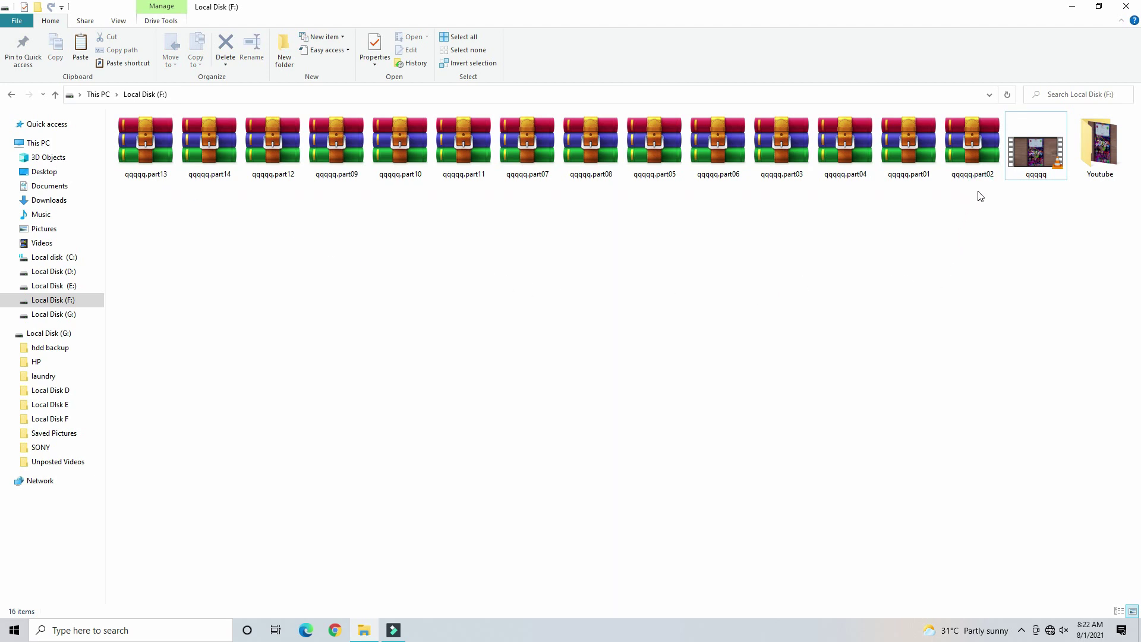
drag(979, 191, 127, 154)
- Extract the selected part archives into a qqqqq folder and play the restored video
right_click(161, 141)
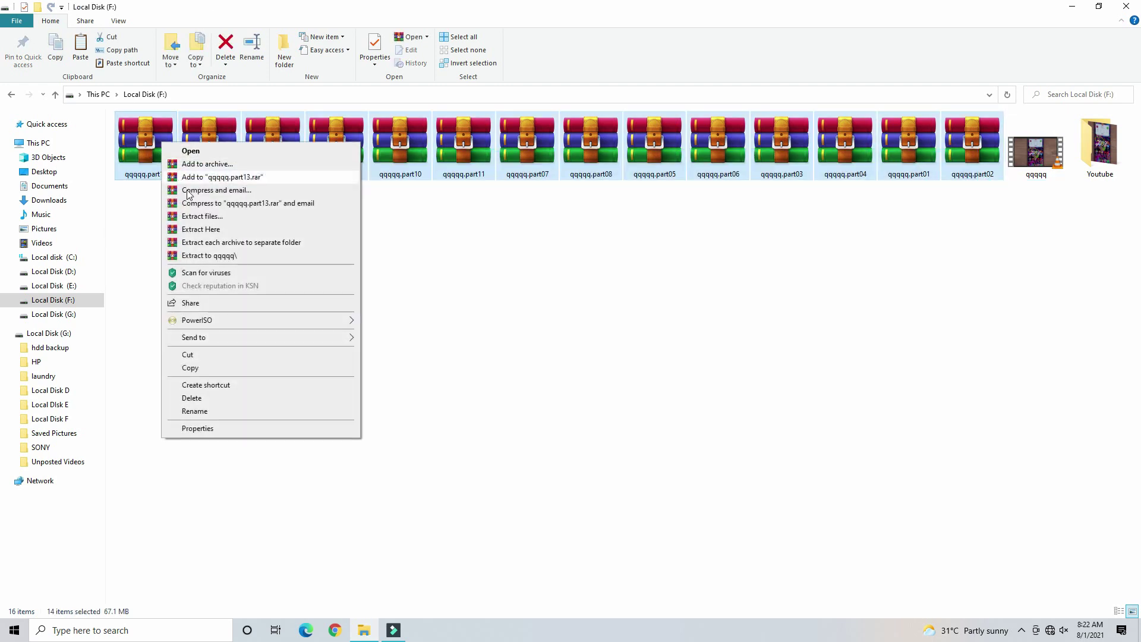
click(199, 217)
key(Return)
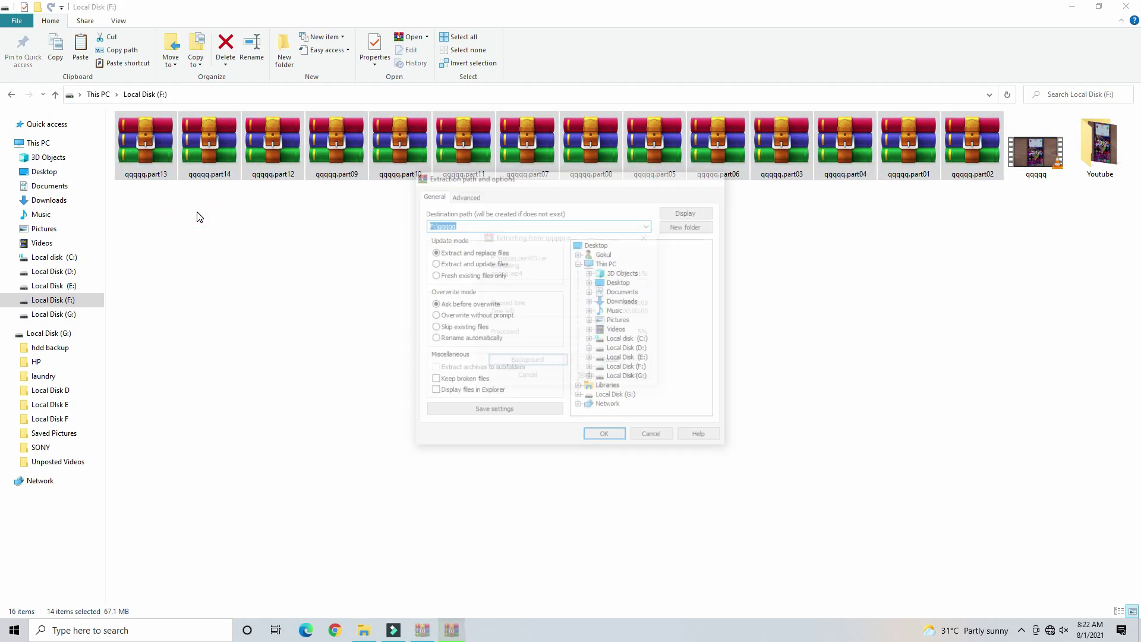
double_click(166, 212)
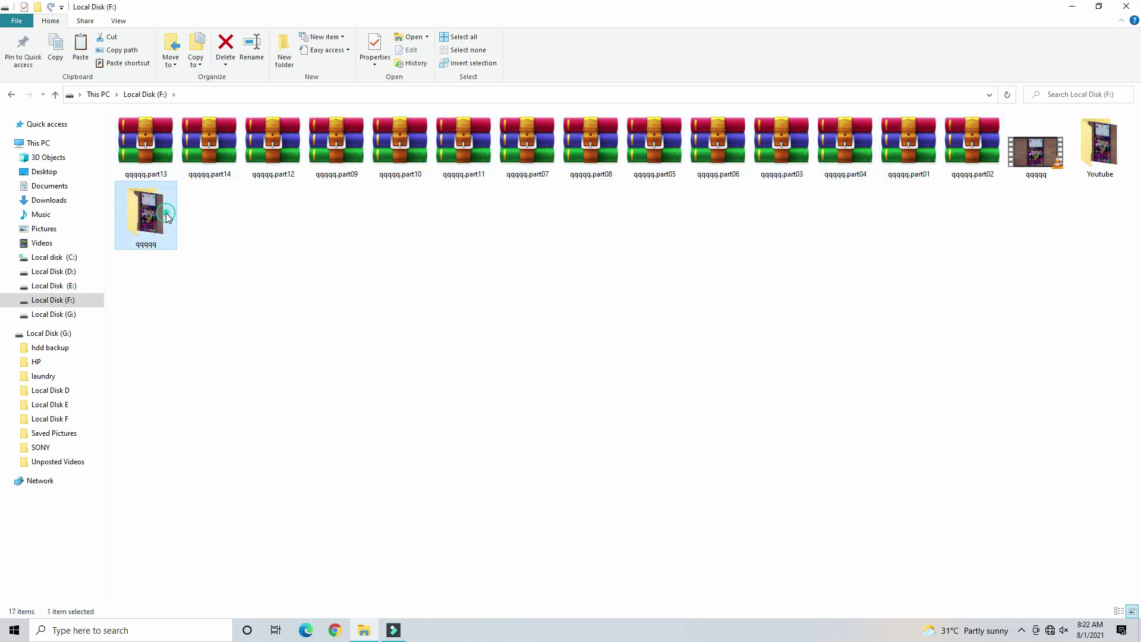
double_click(156, 156)
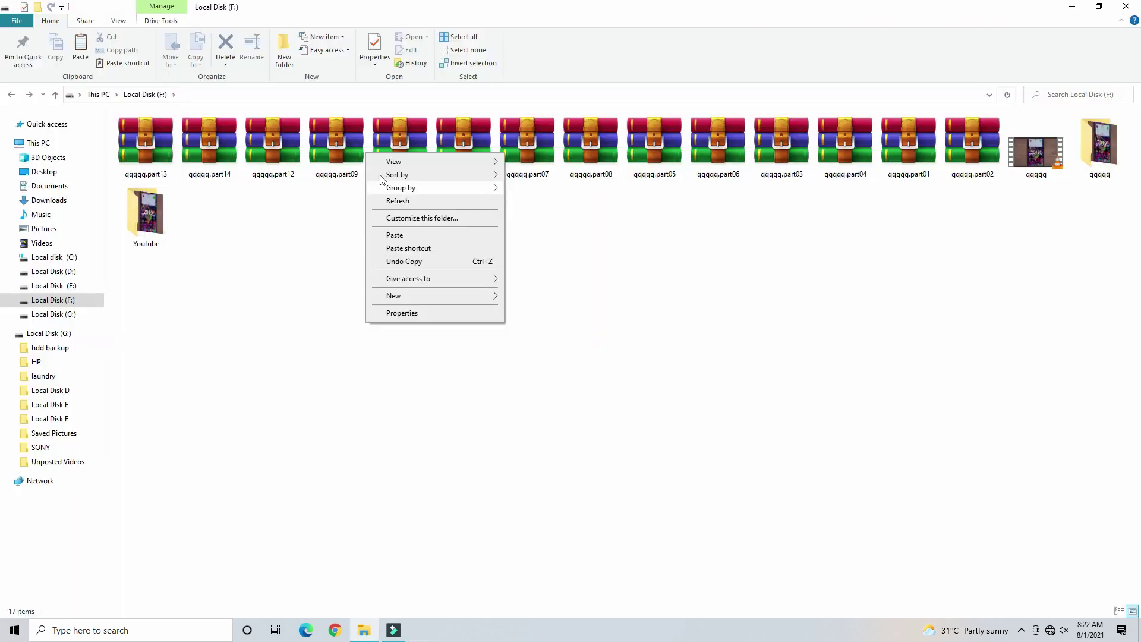
- Extract again from the qqqqq.part09 volume and open the qqqqq folder
right_click(355, 145)
click(405, 184)
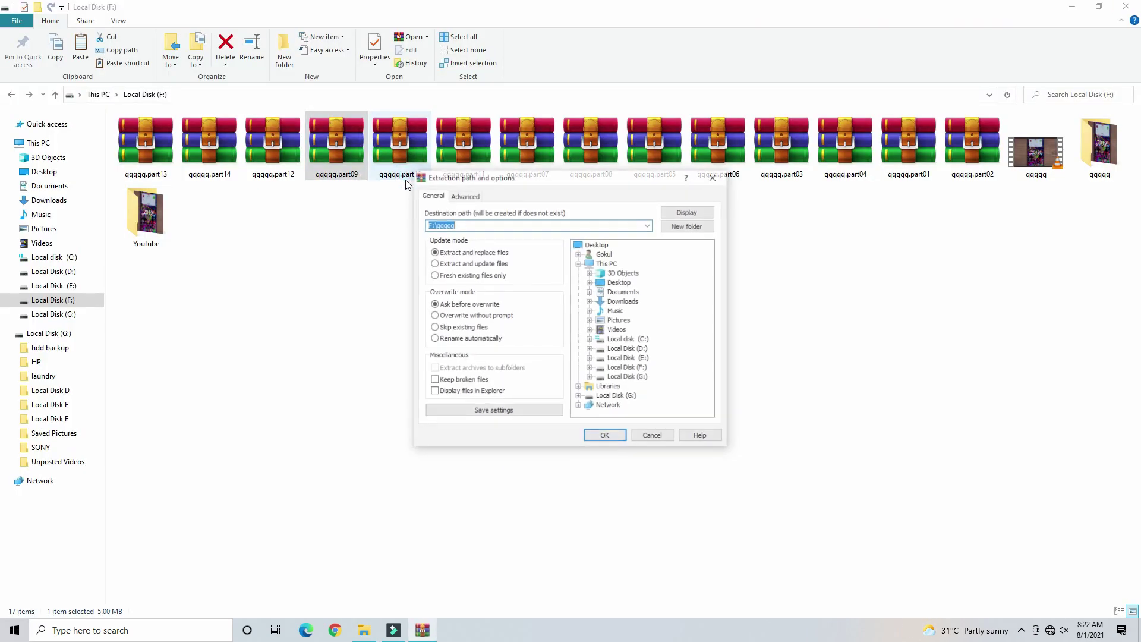
key(Return)
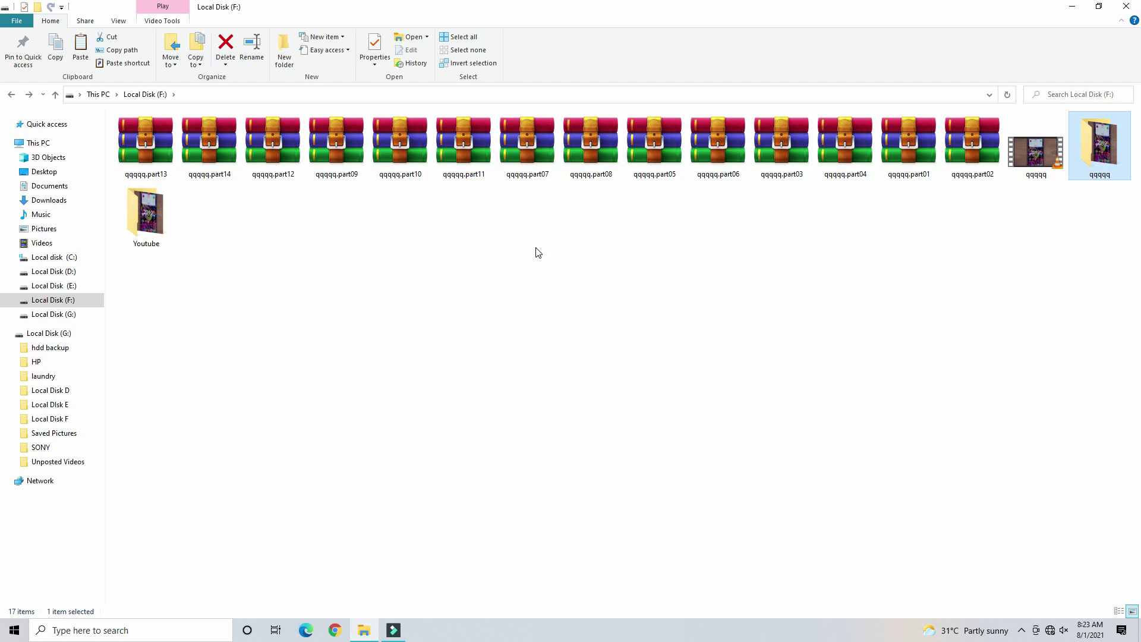
key(Return)
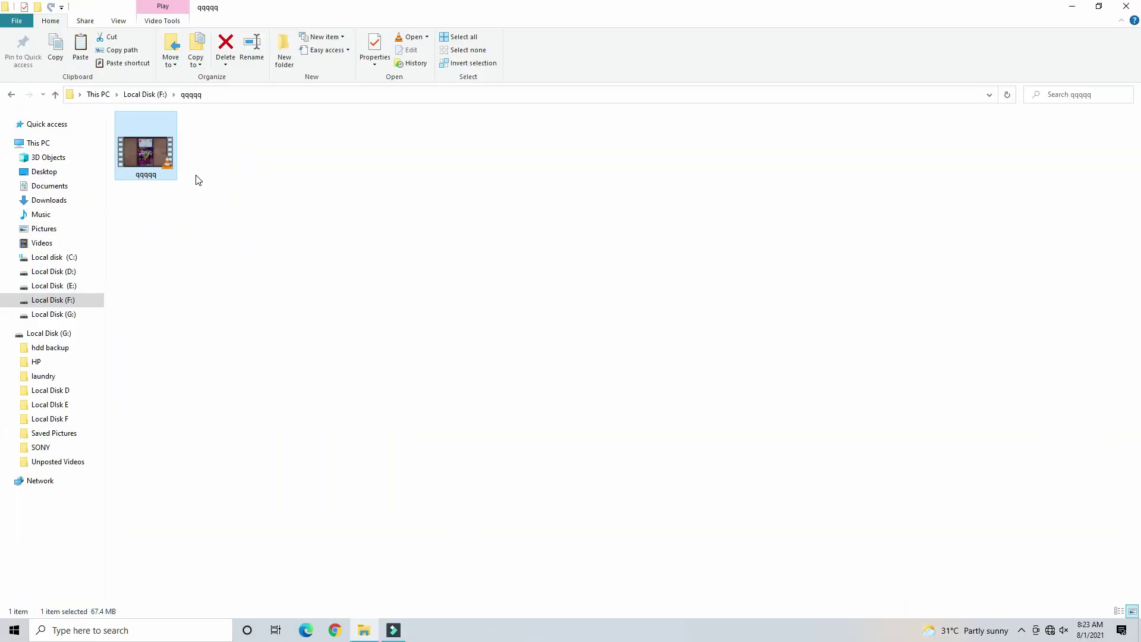
- Pack the restored qqqqq video into qqqqq.zip using the ZIP archive format
right_click(158, 130)
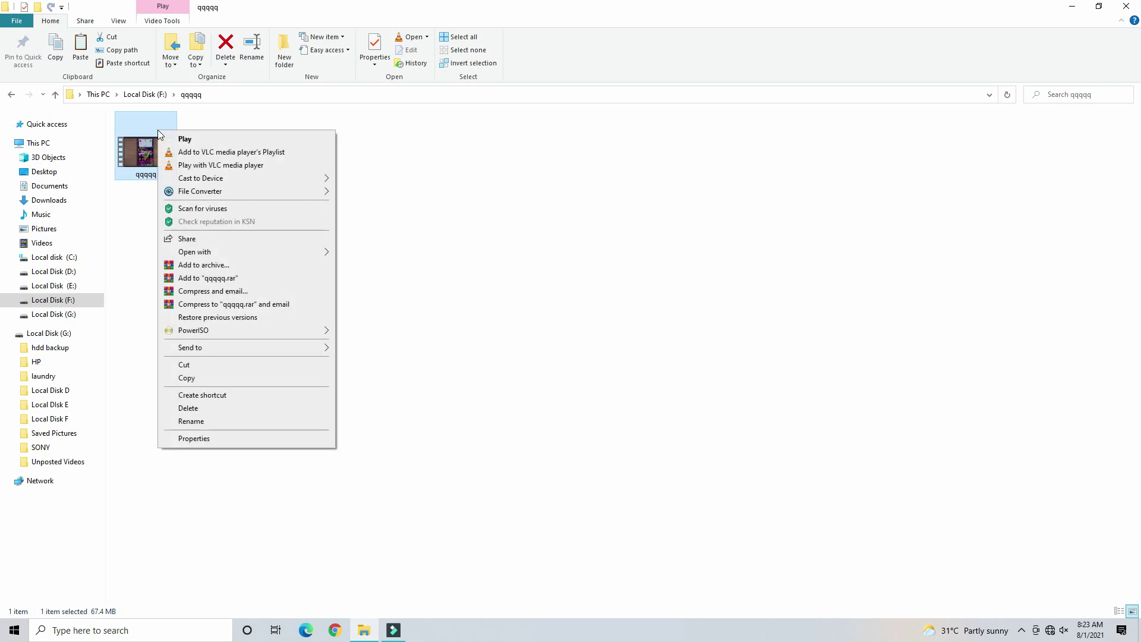
click(199, 265)
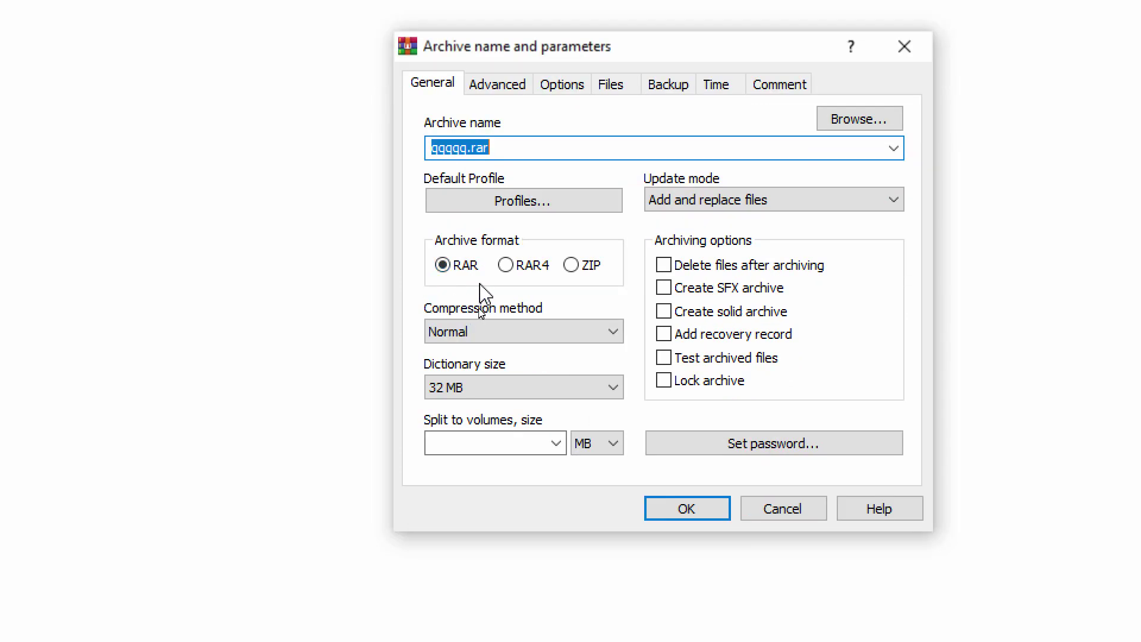
click(532, 265)
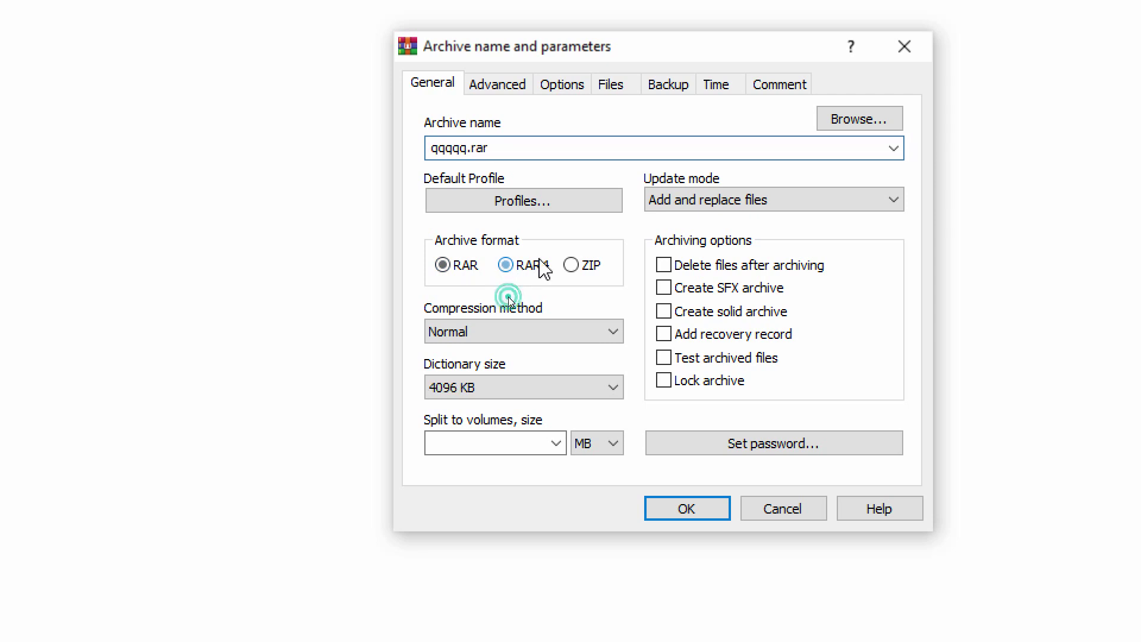
click(590, 270)
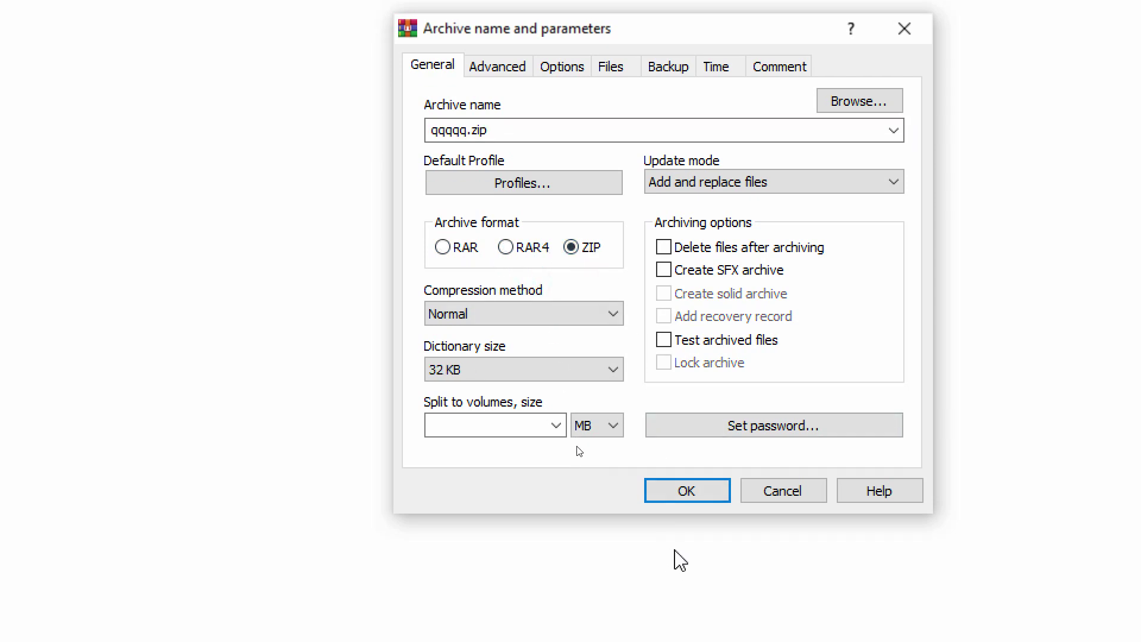
click(687, 492)
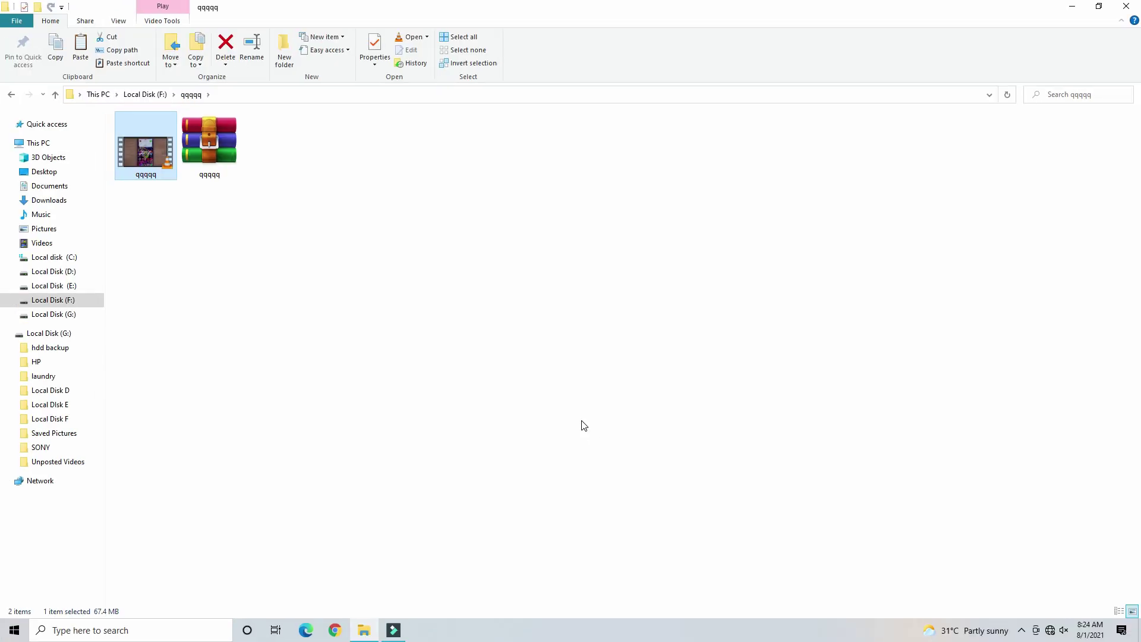
- Open qqqqq.zip with Windows Explorer, then close the zip folder window
click(201, 171)
right_click(201, 170)
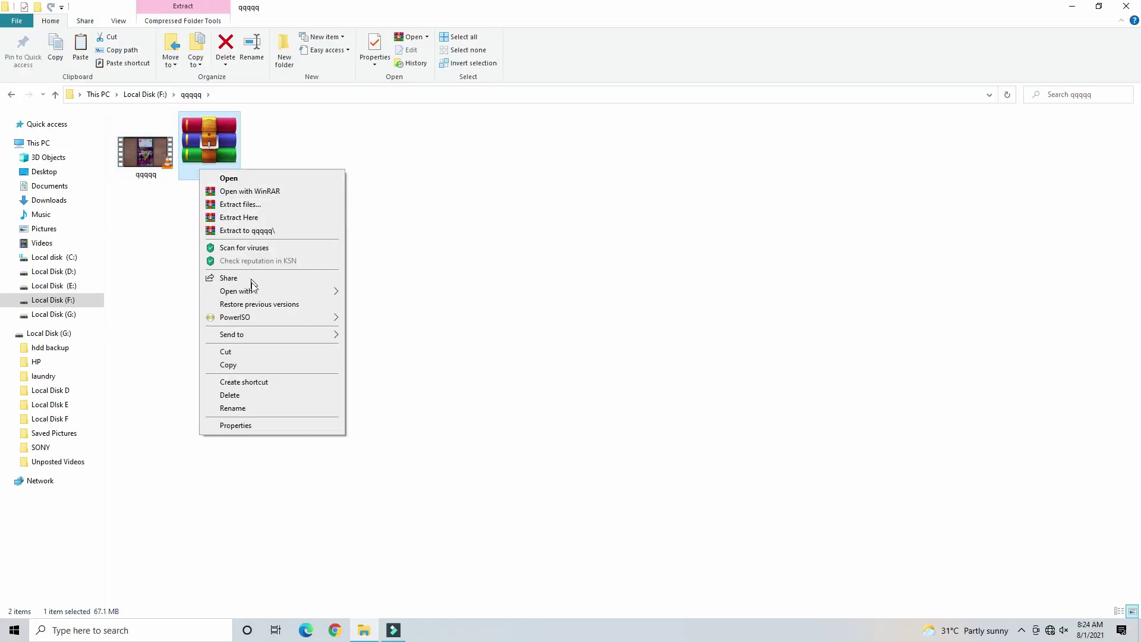
mouse_move(264, 292)
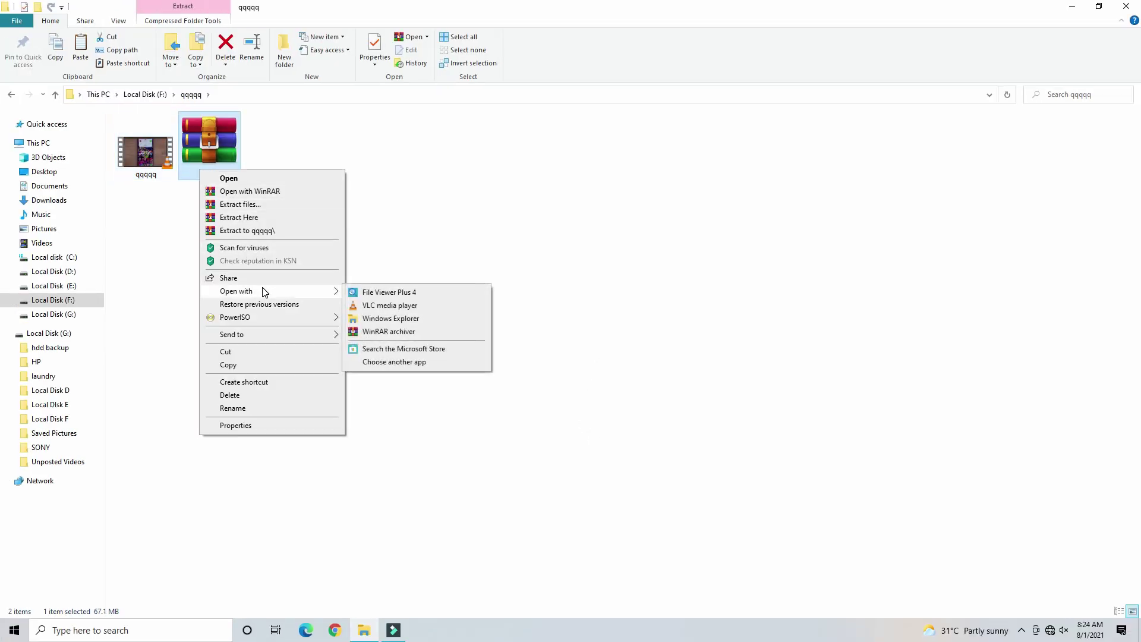
click(397, 320)
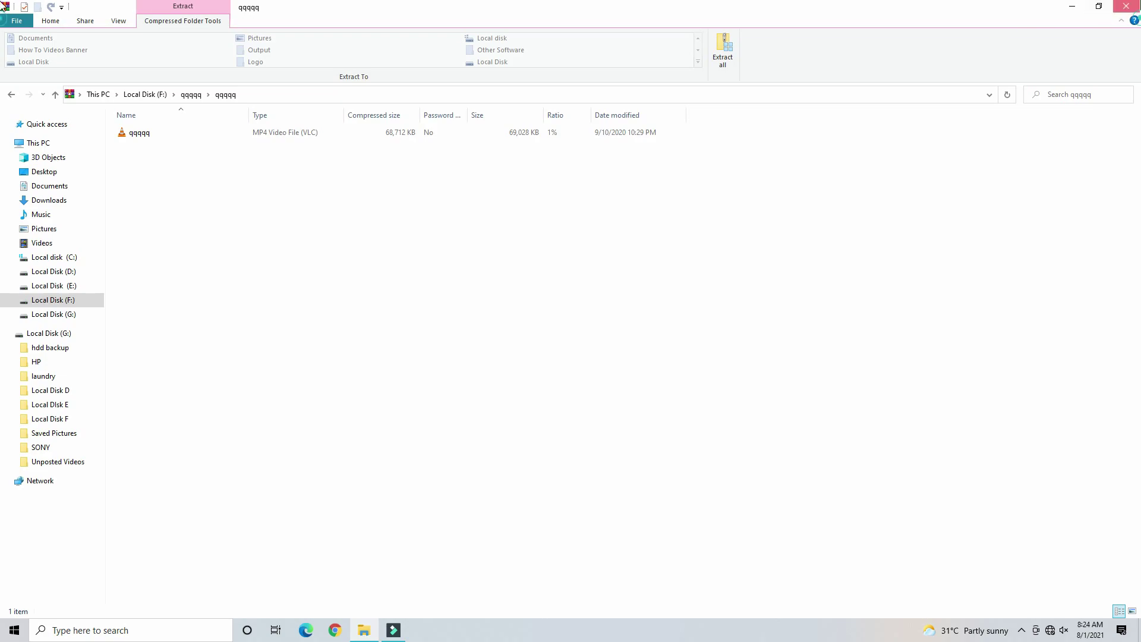
click(1126, 6)
- Browse This PC to Local Disk (E:)'s Saved Pictures, then return to the qqqqq folder on F:
double_click(23, 22)
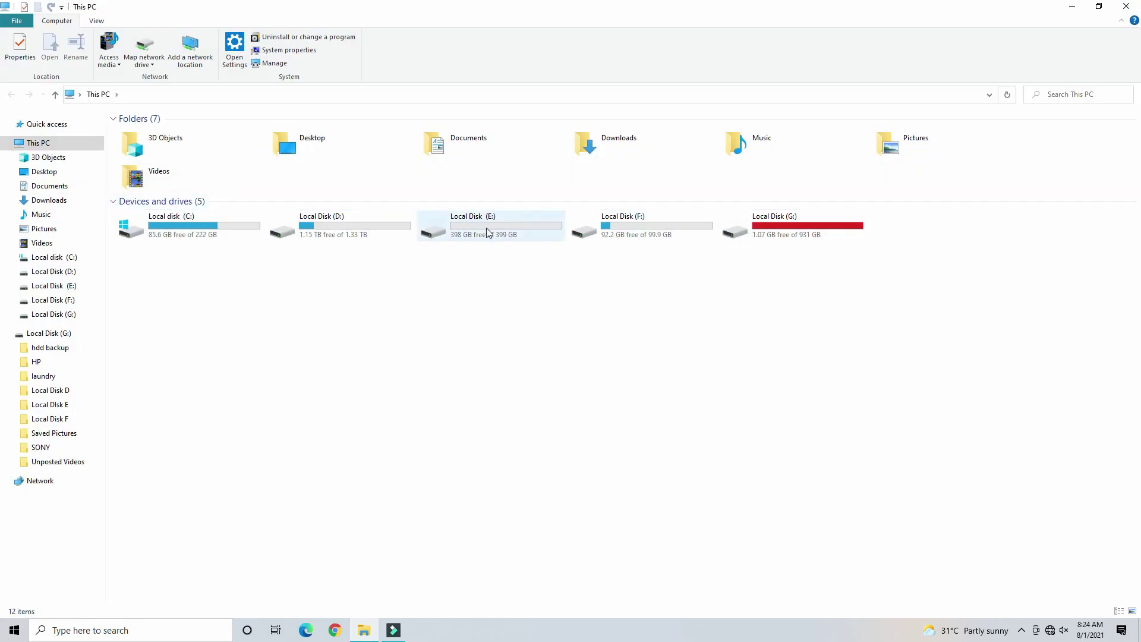
double_click(475, 225)
click(193, 149)
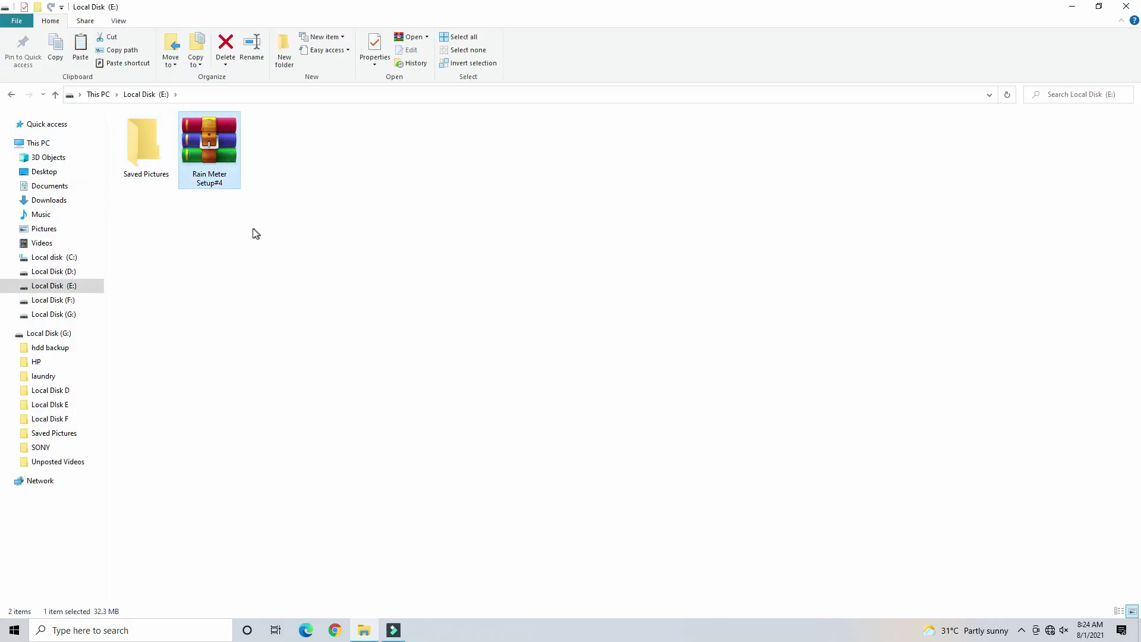
double_click(148, 160)
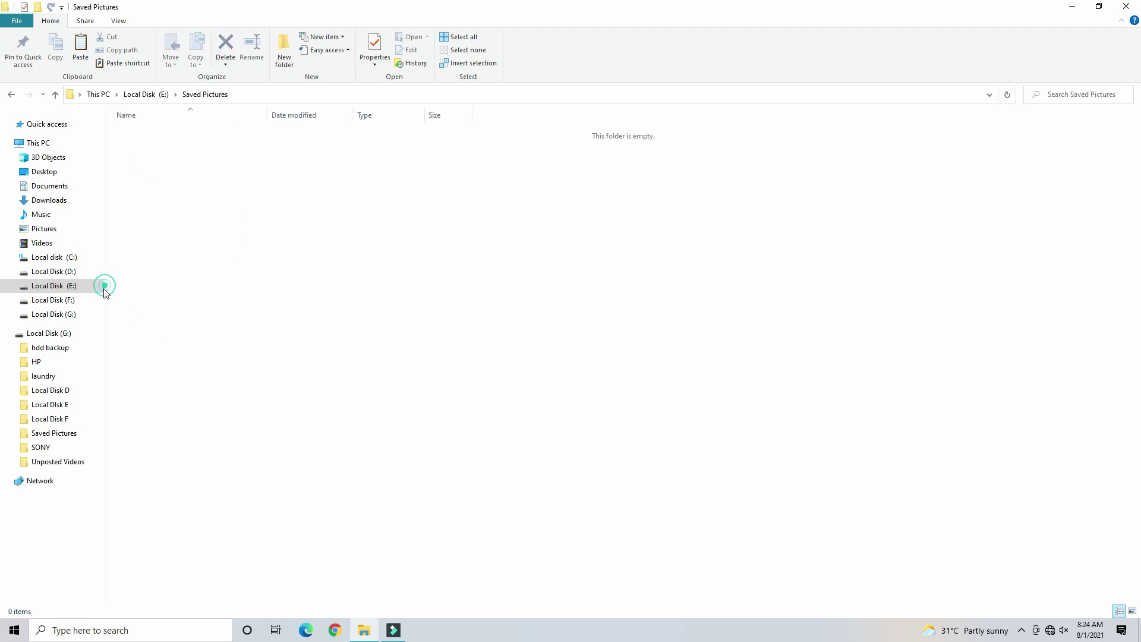
click(89, 300)
- Set Windows Explorer as the default app for .zip files and apply it
right_click(231, 144)
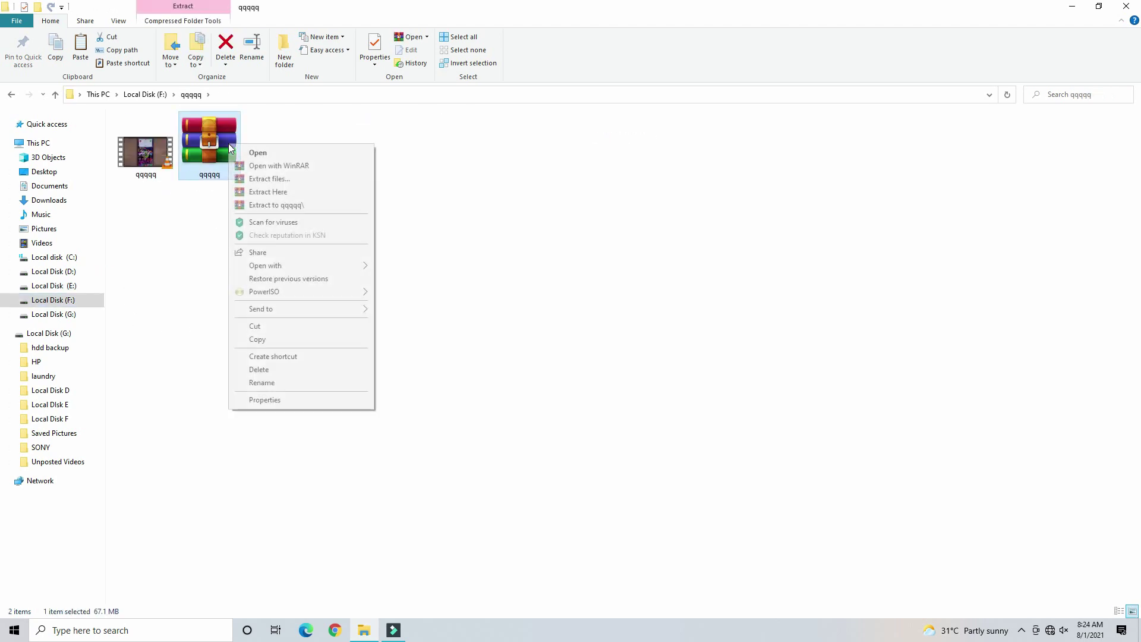
click(262, 400)
click(402, 240)
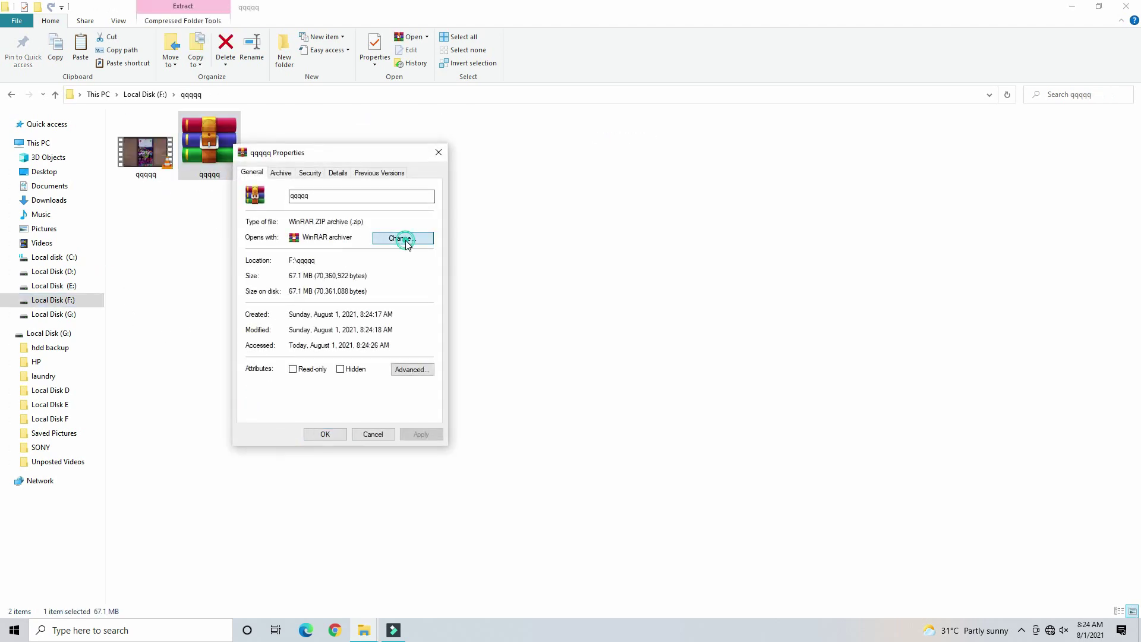
click(564, 313)
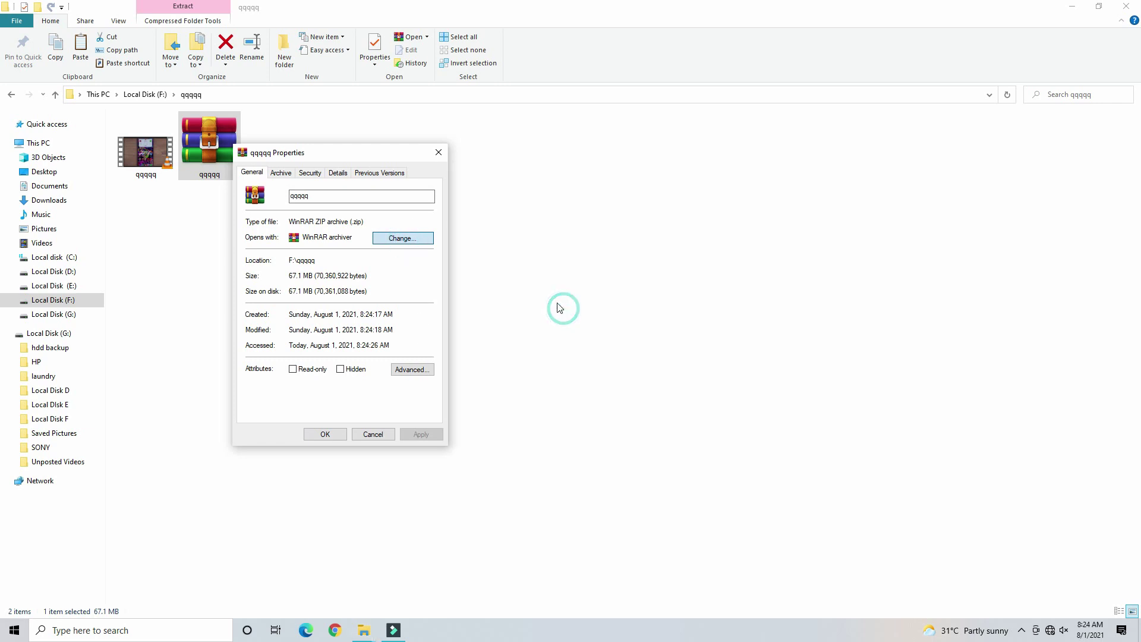
click(410, 237)
click(605, 293)
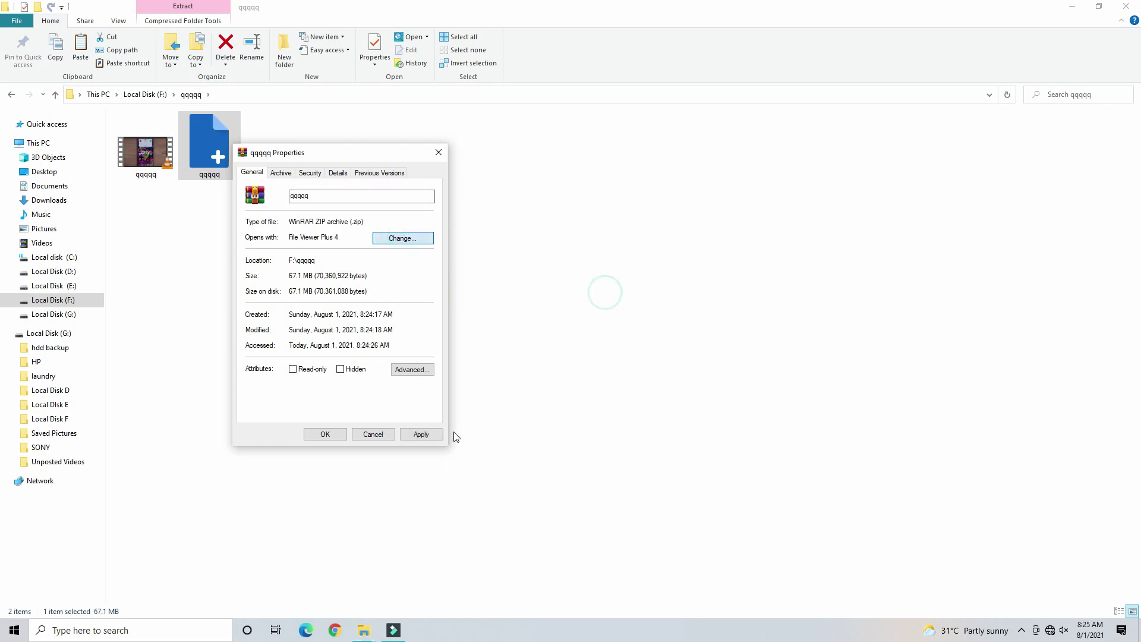
click(420, 434)
click(325, 434)
- Extract all files from qqqqq.zip into a qqqqq folder, then start archiving the video
right_click(216, 147)
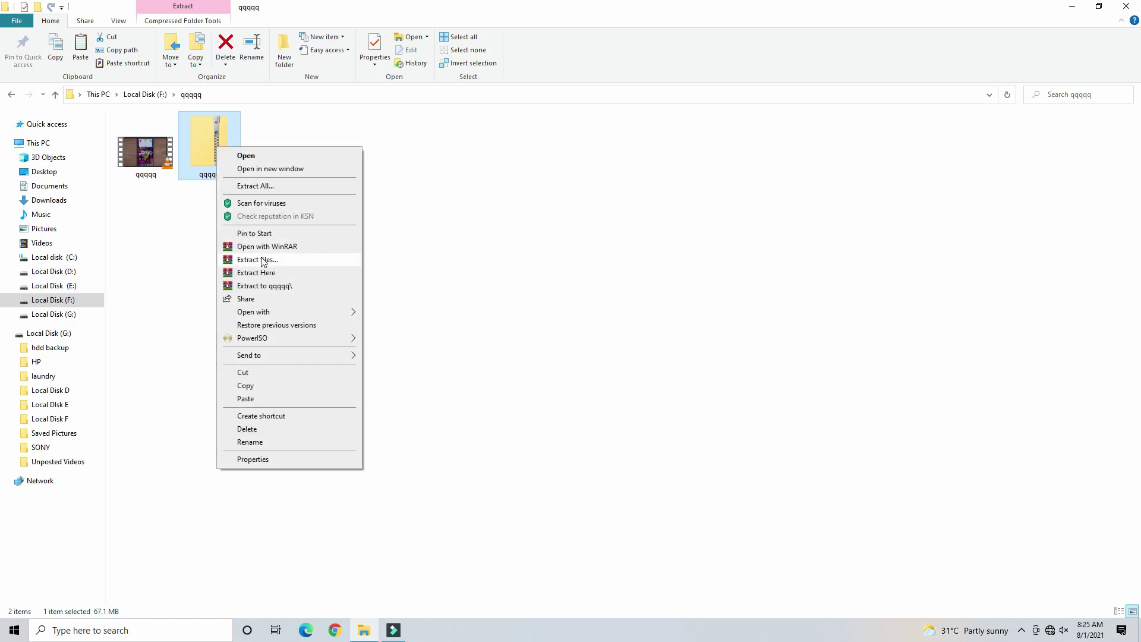
click(279, 184)
key(Return)
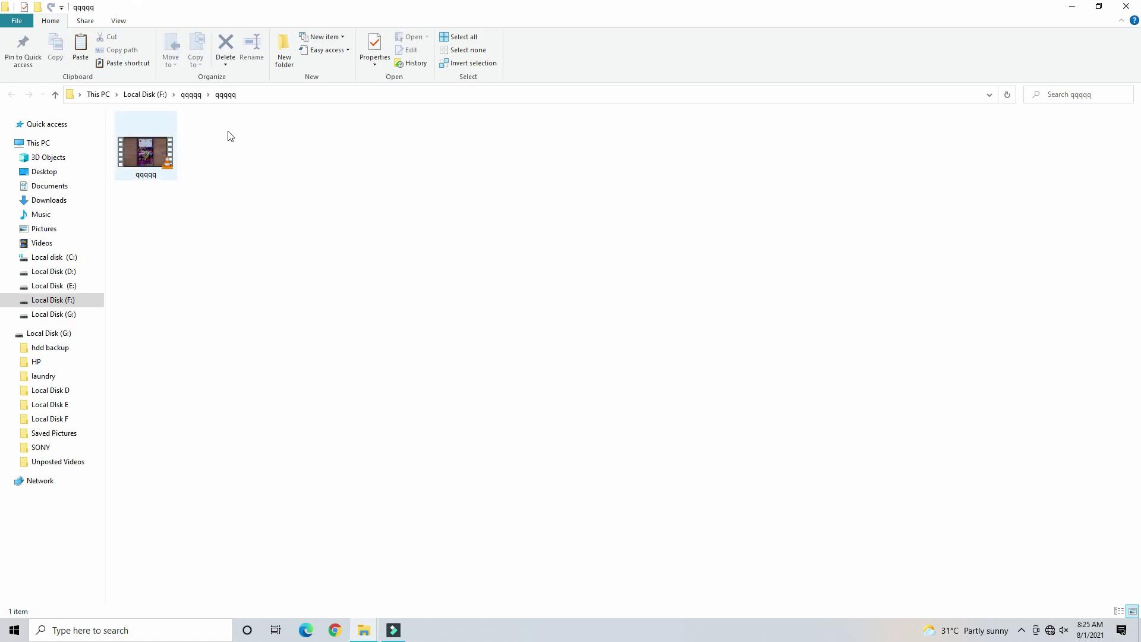
click(1126, 6)
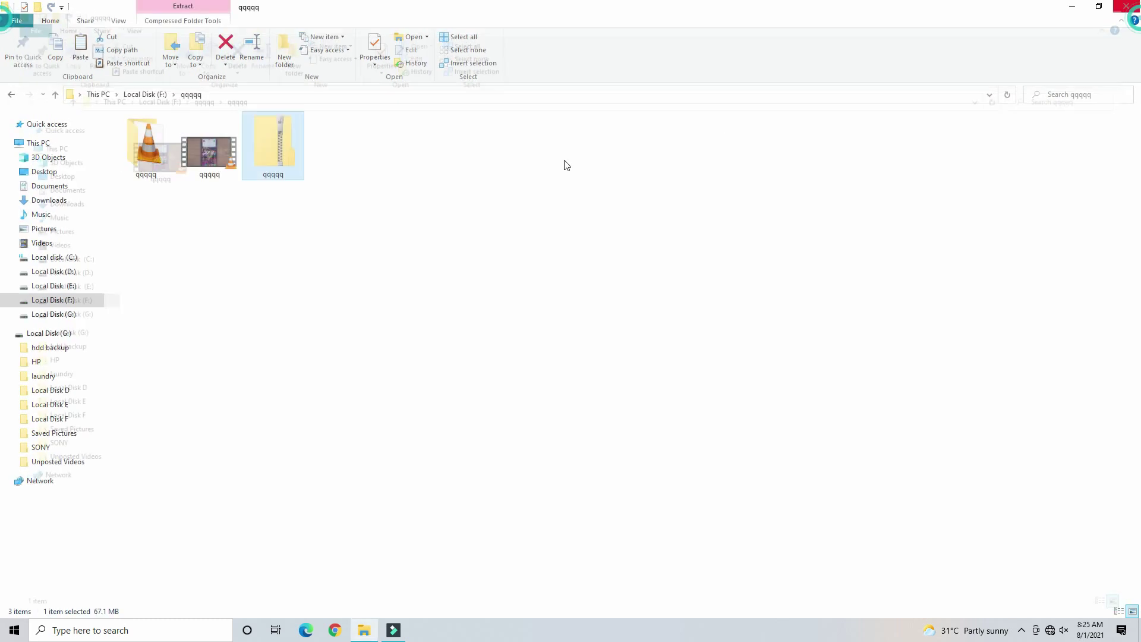
click(219, 139)
right_click(216, 137)
click(255, 276)
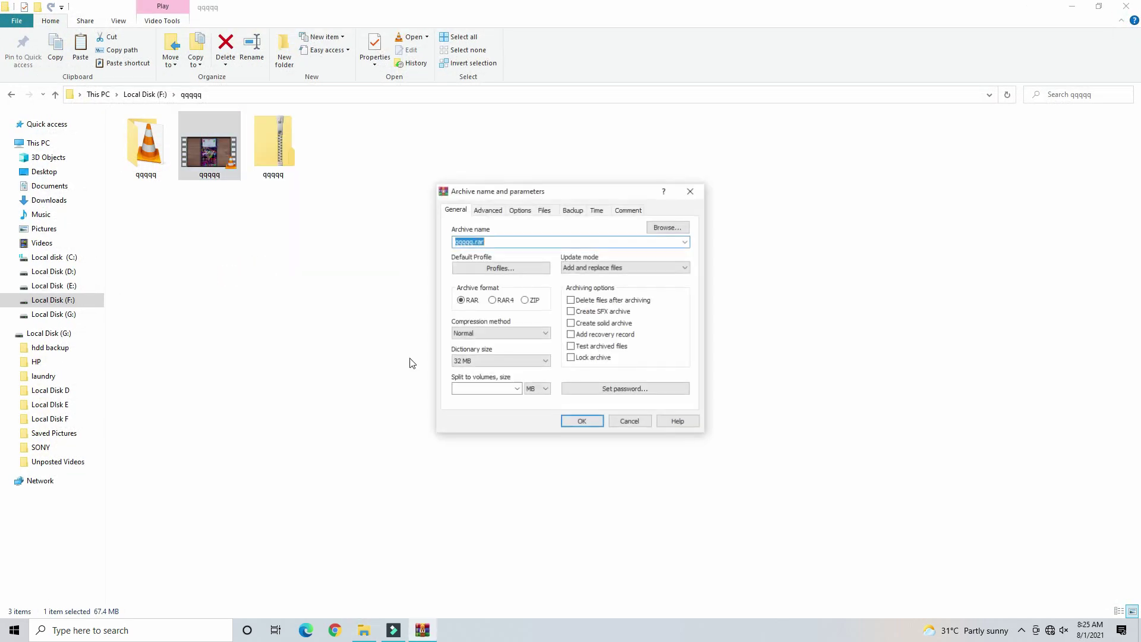
- Create the qqqqq.rar archive of the video in the qqqqq folder
click(581, 421)
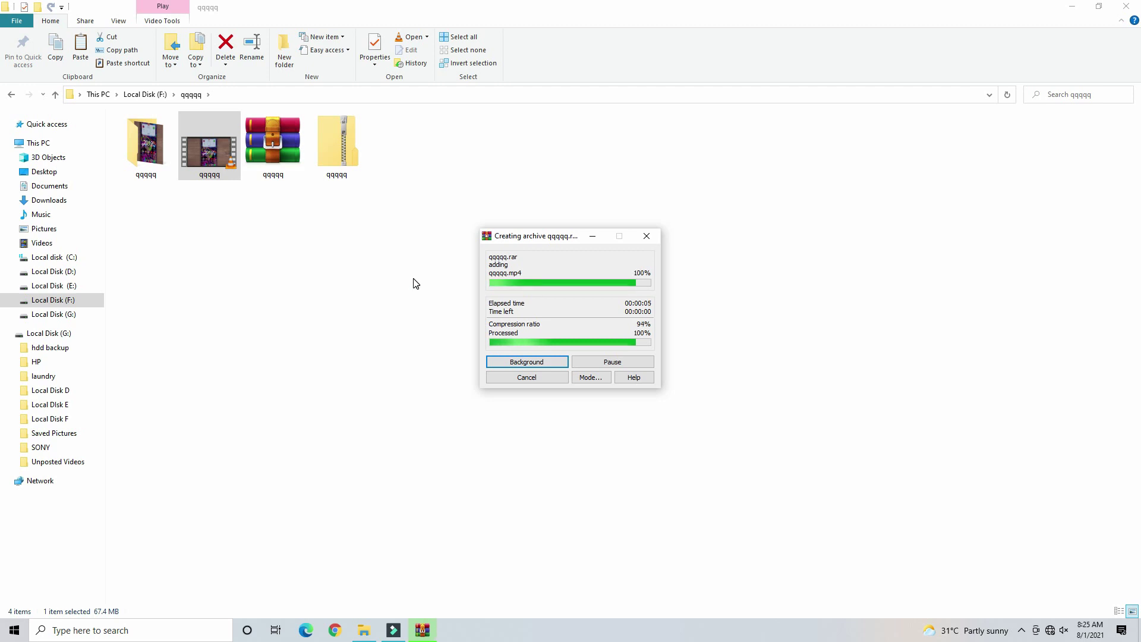
click(272, 156)
right_click(271, 161)
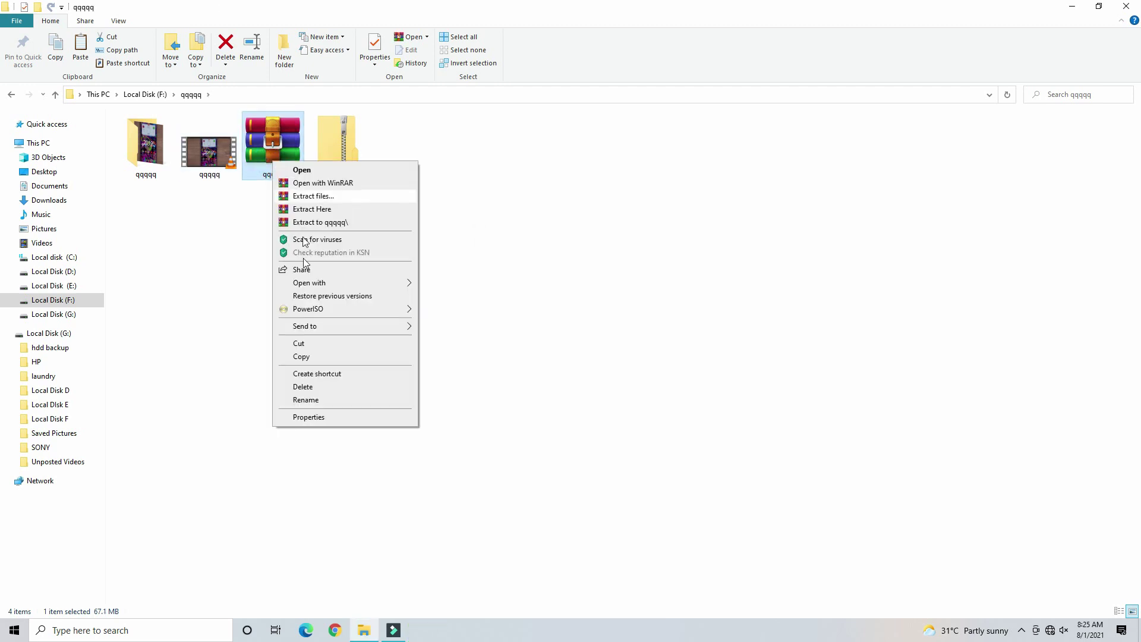
- Review the .rar default app, leaving it as WinRAR archiver, and reselect the video
click(313, 416)
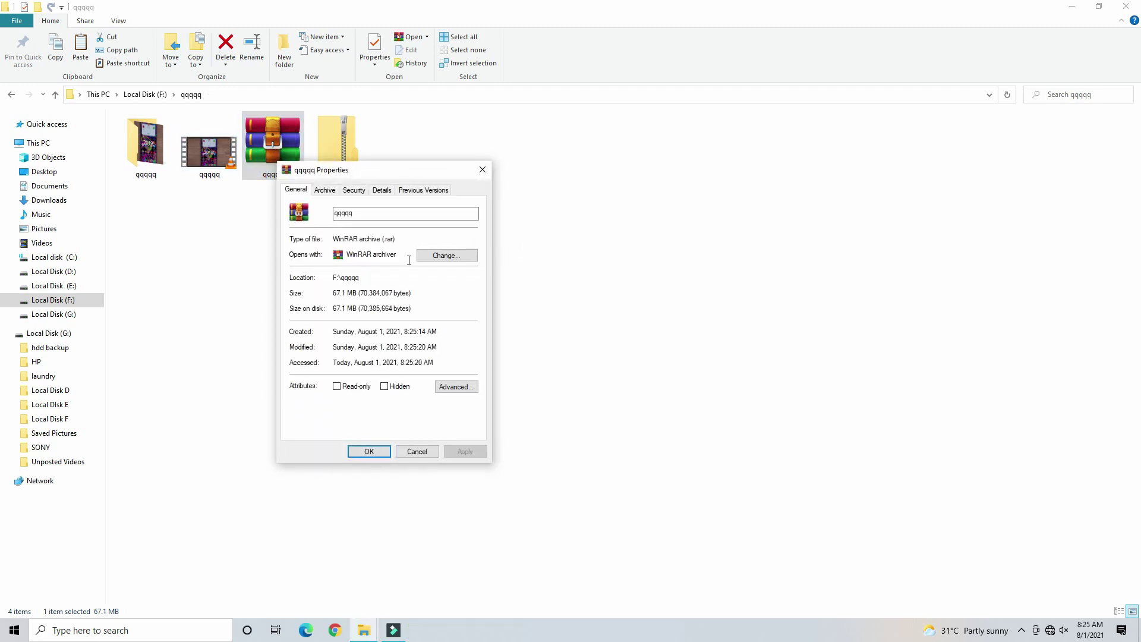
click(445, 258)
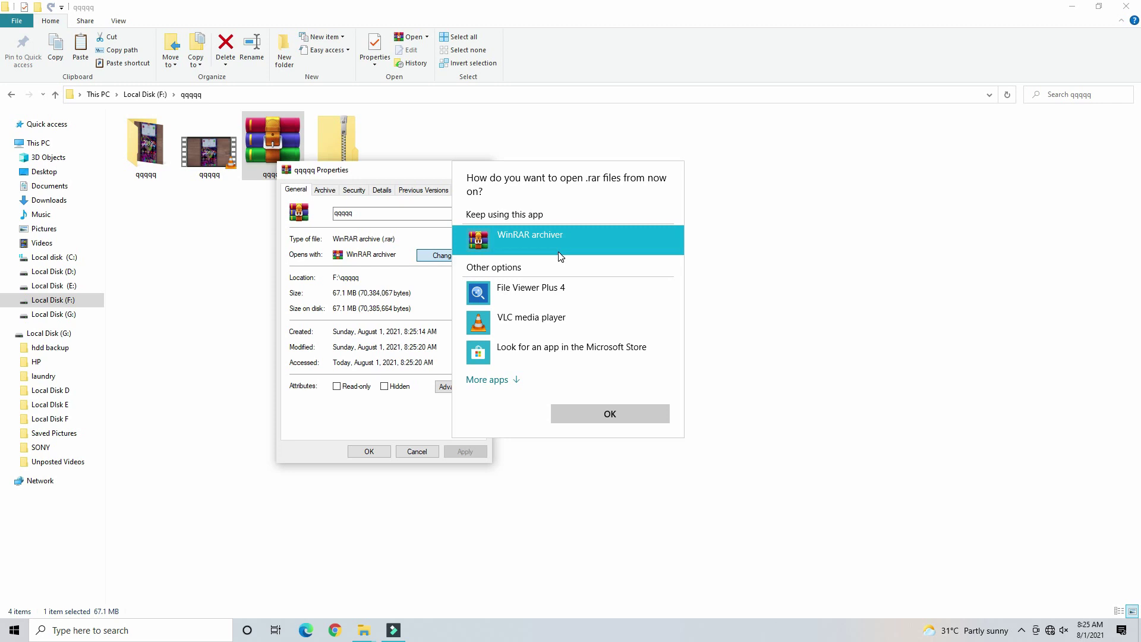
click(438, 306)
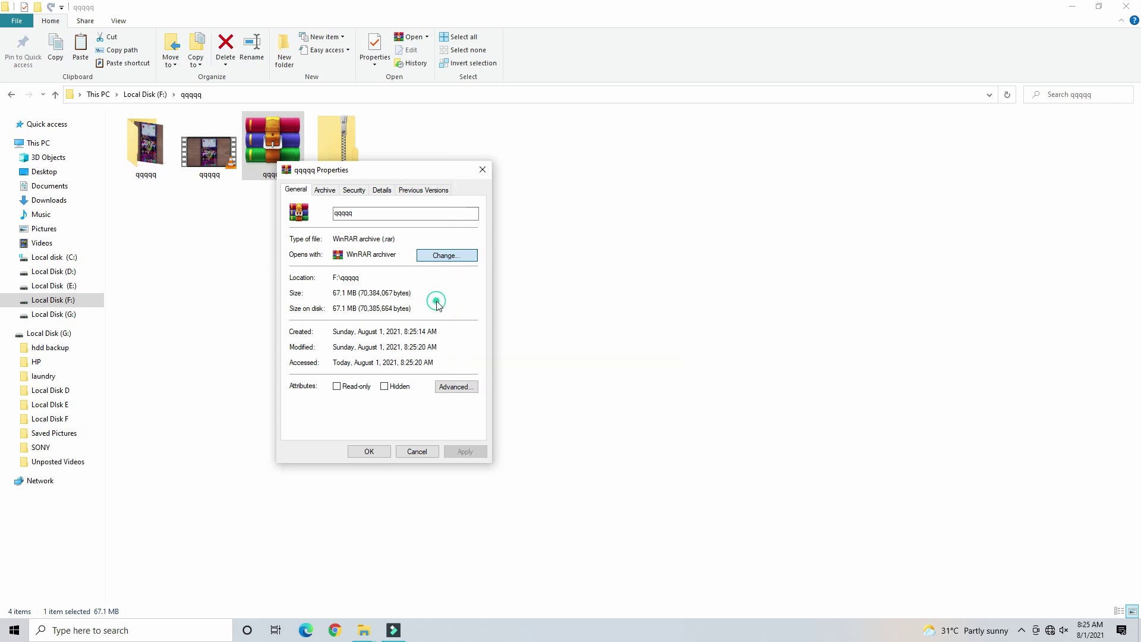
click(423, 452)
right_click(241, 173)
click(224, 178)
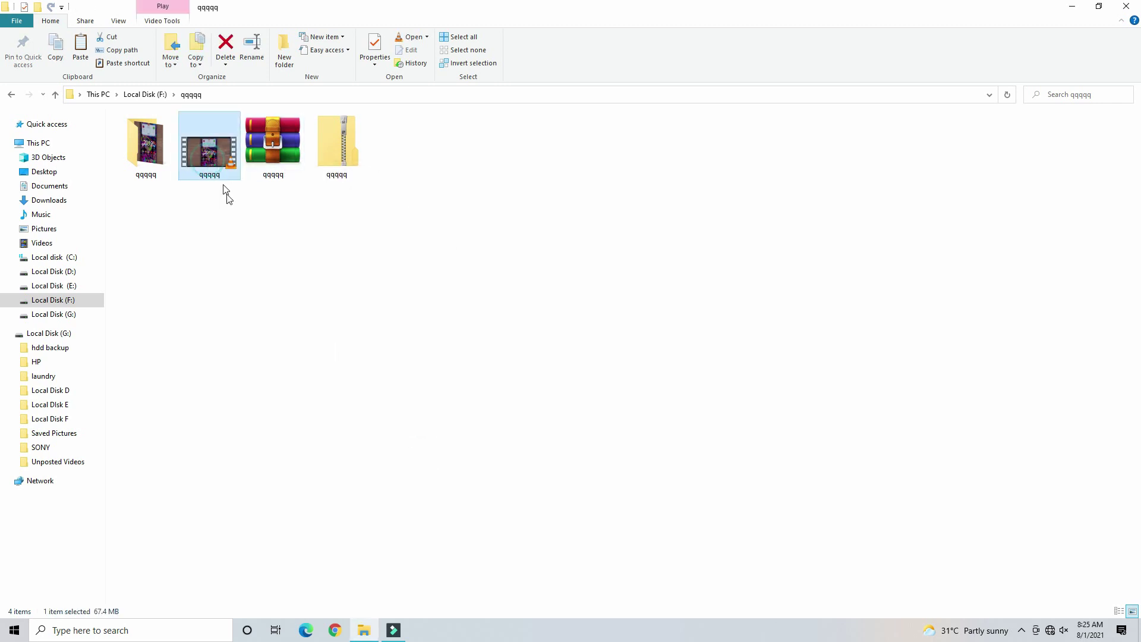
right_click(209, 161)
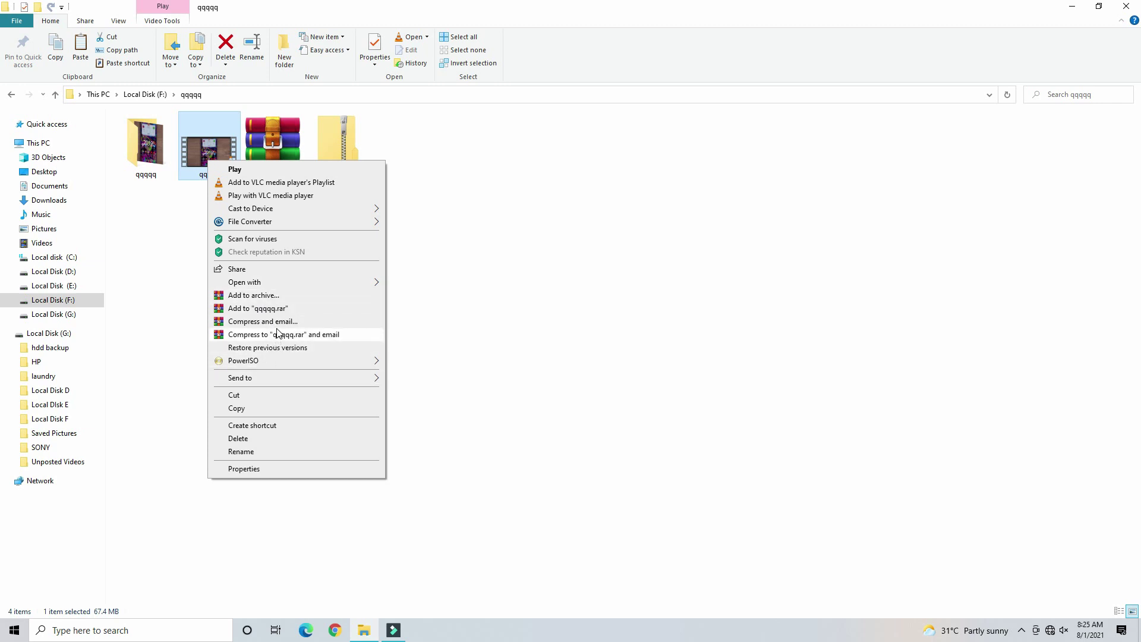
click(279, 297)
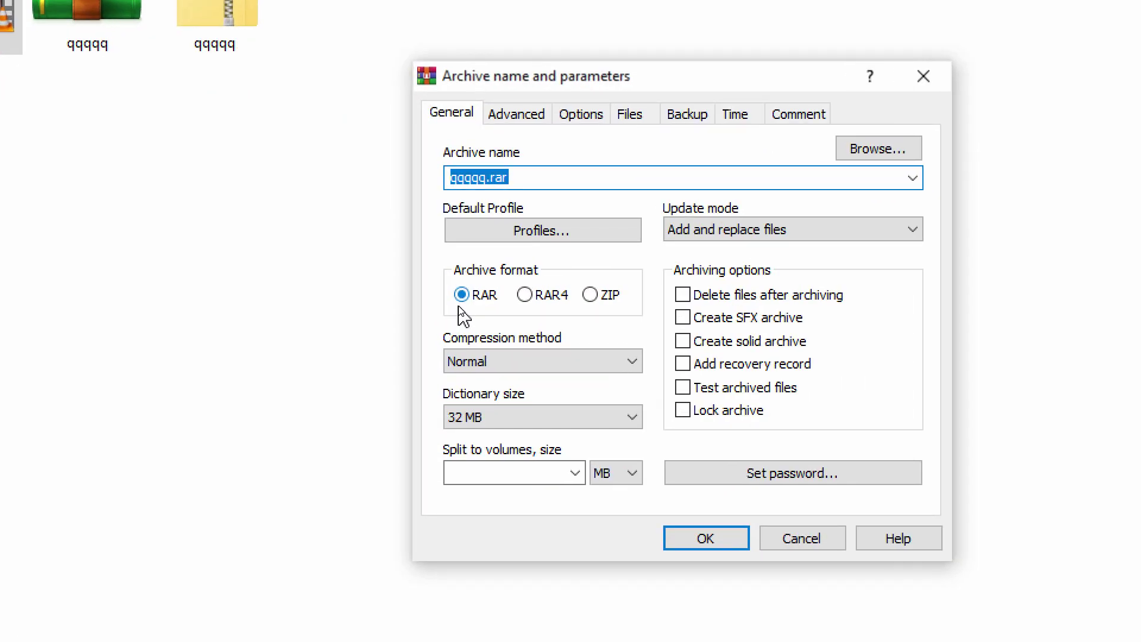
click(590, 297)
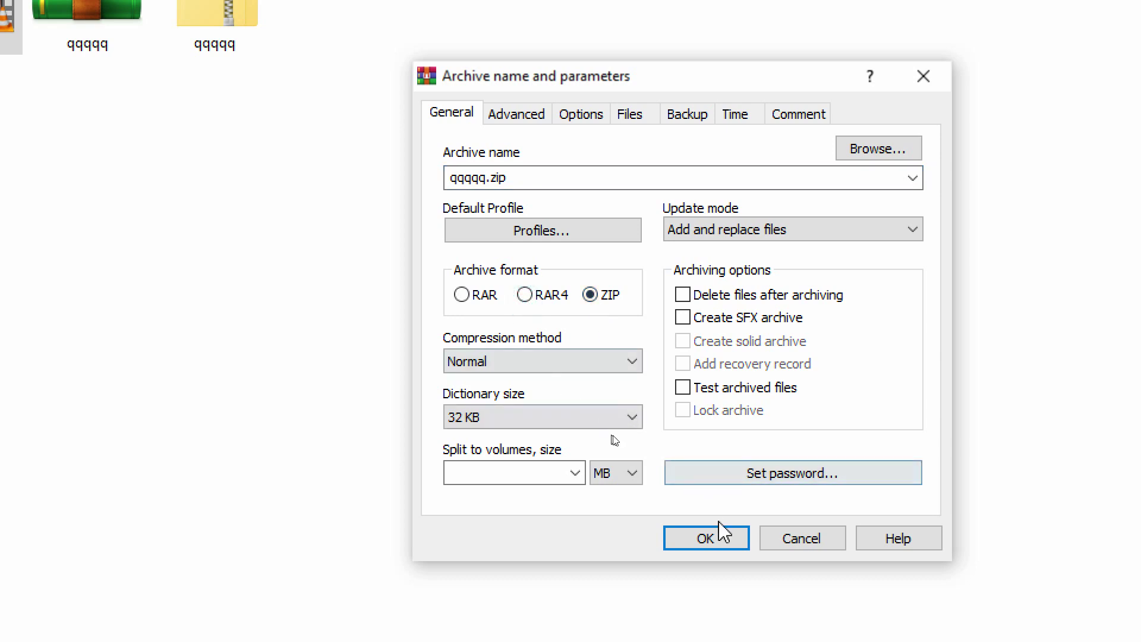
click(812, 543)
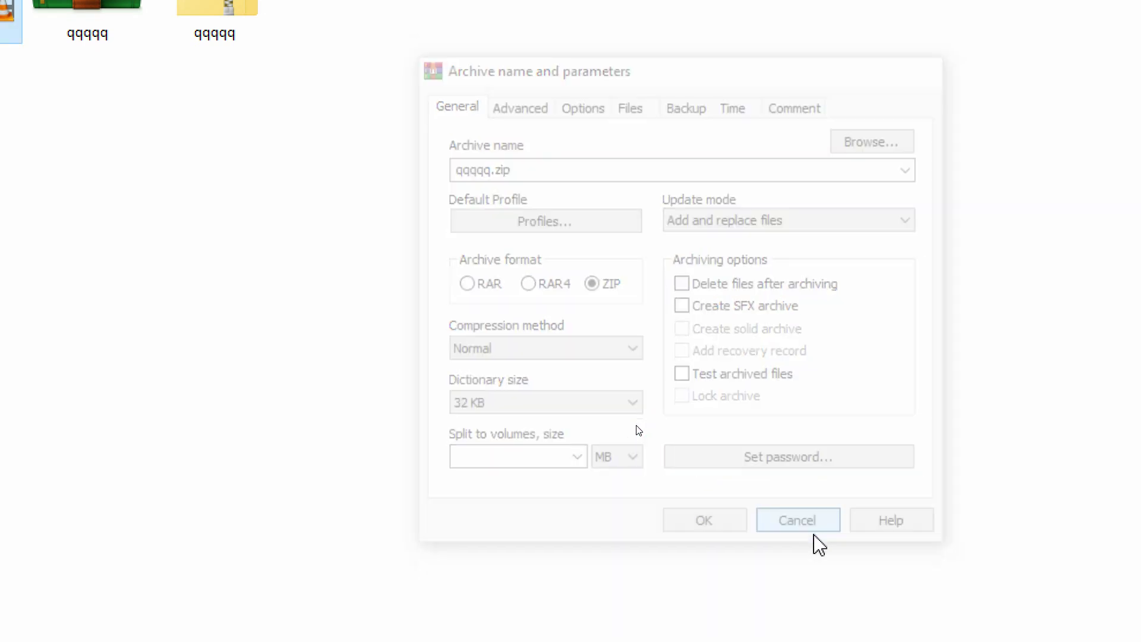